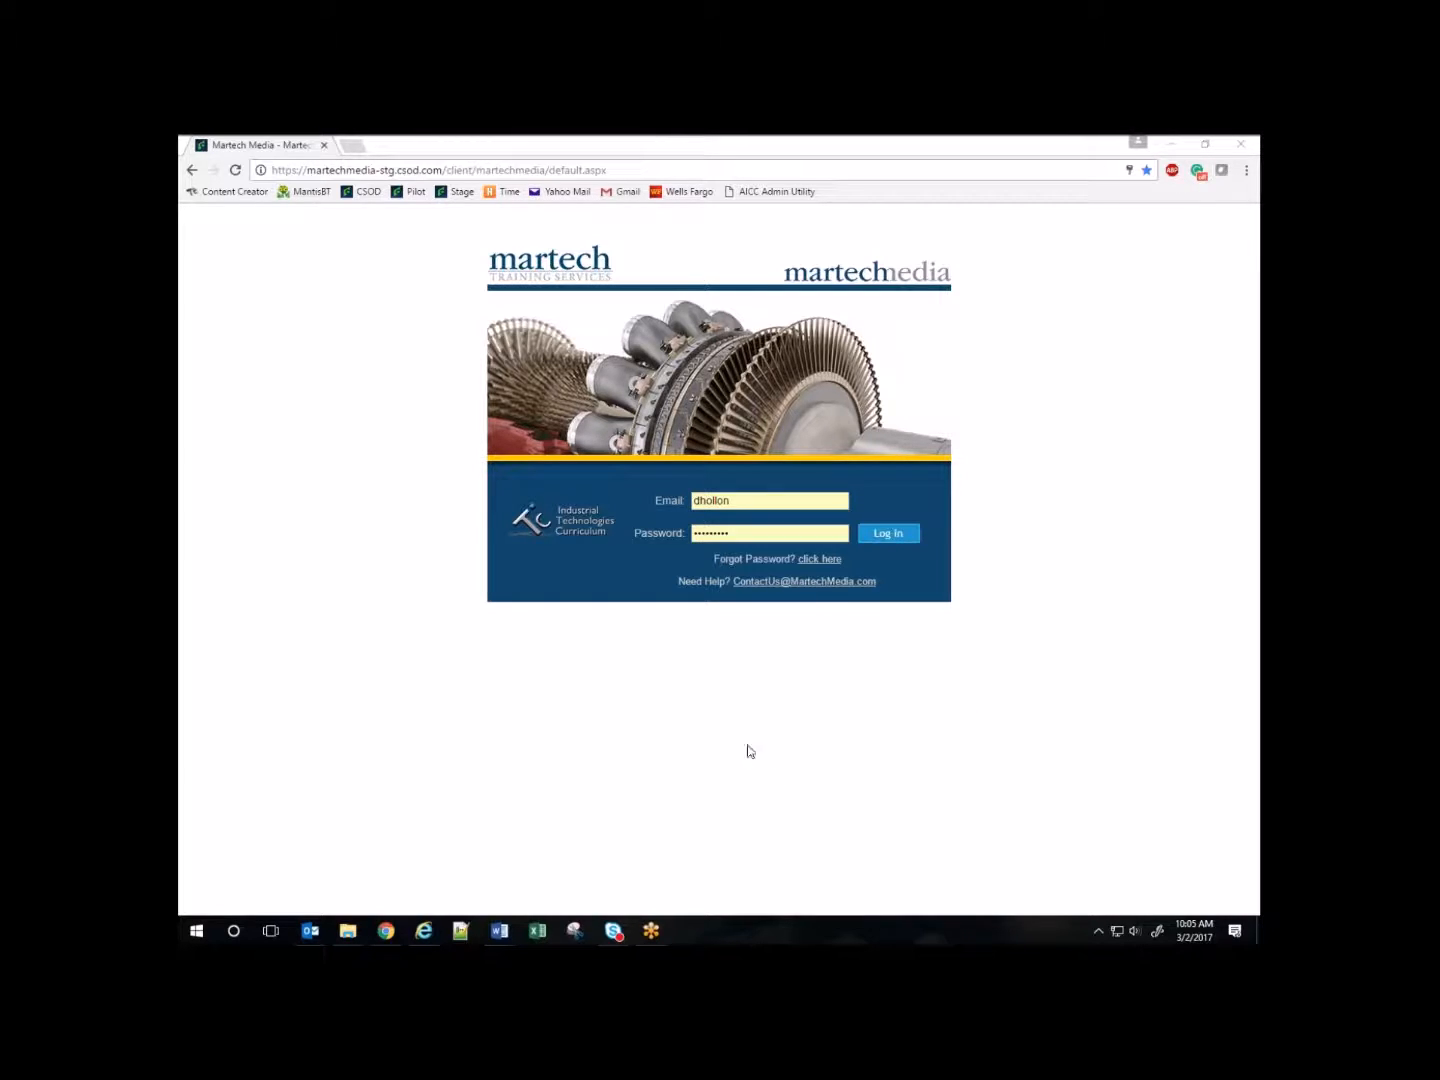
Step: Log in to the training portal with the prefilled credentials and go to the Learning Assignment Tool
click(905, 541)
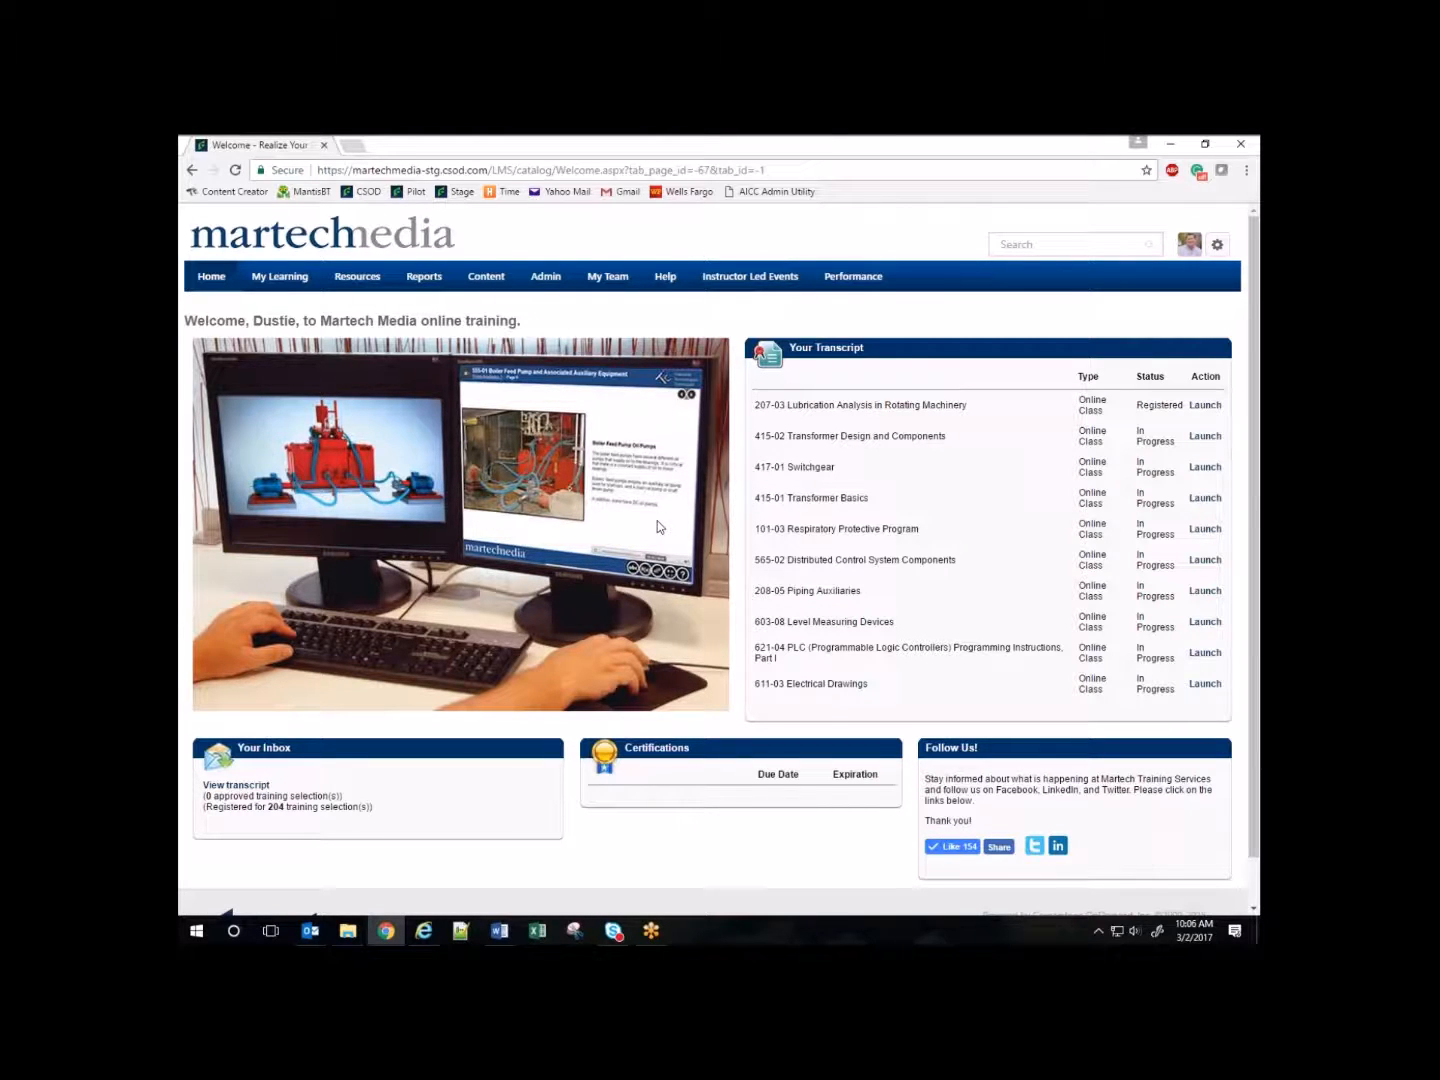
mouse_move(538, 281)
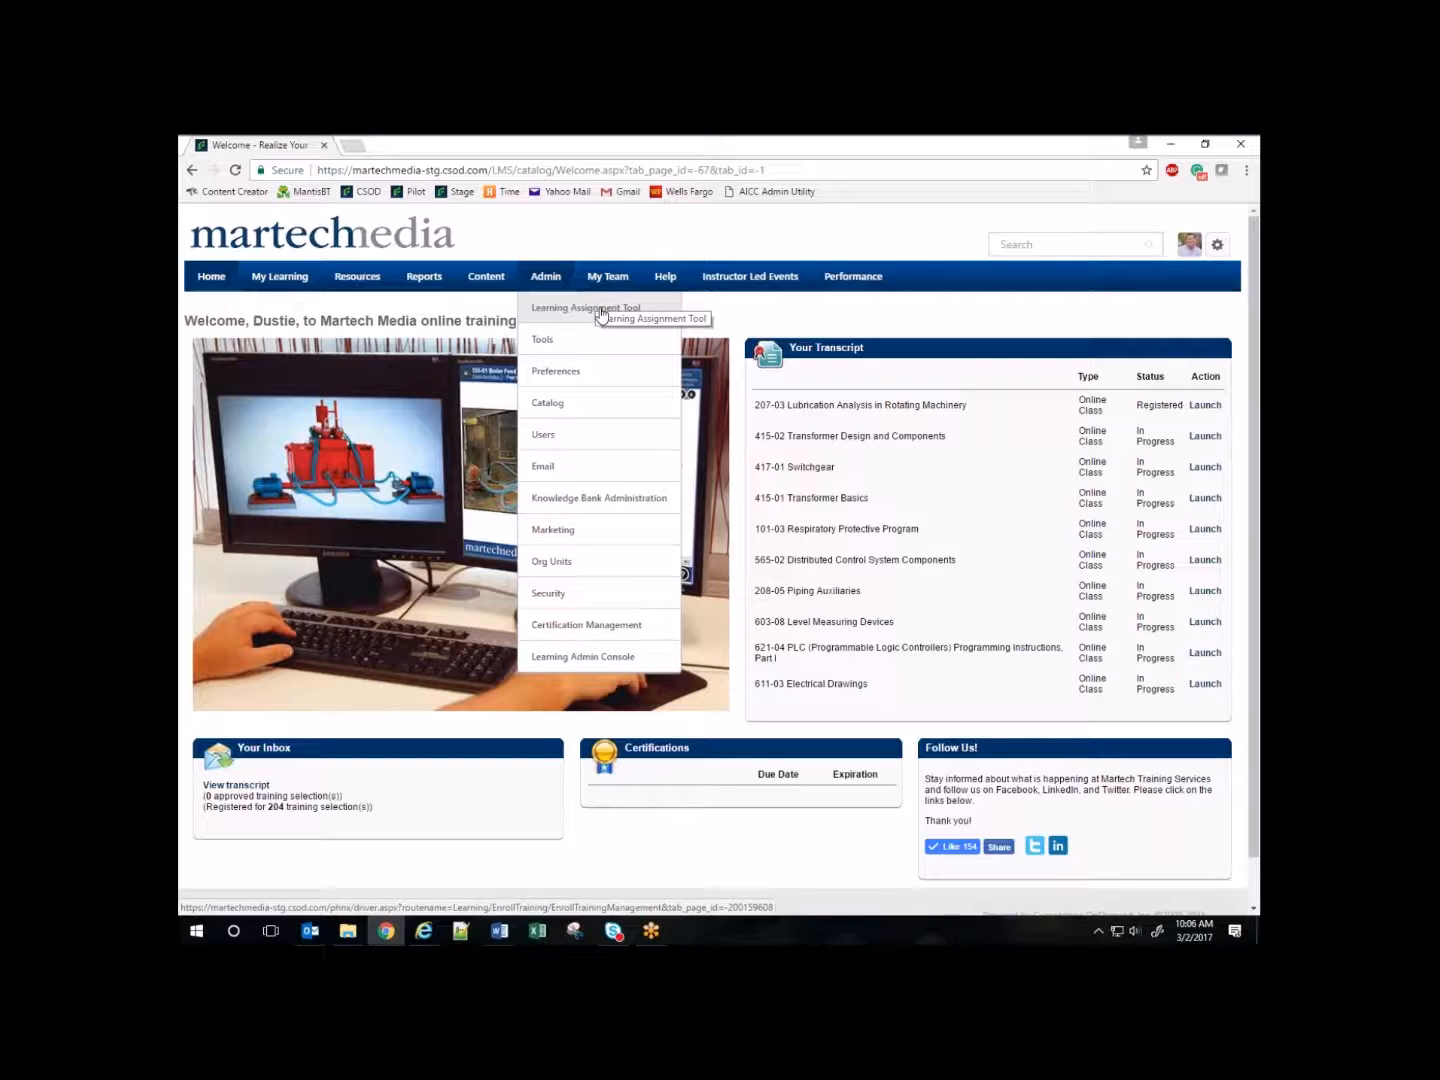
click(600, 312)
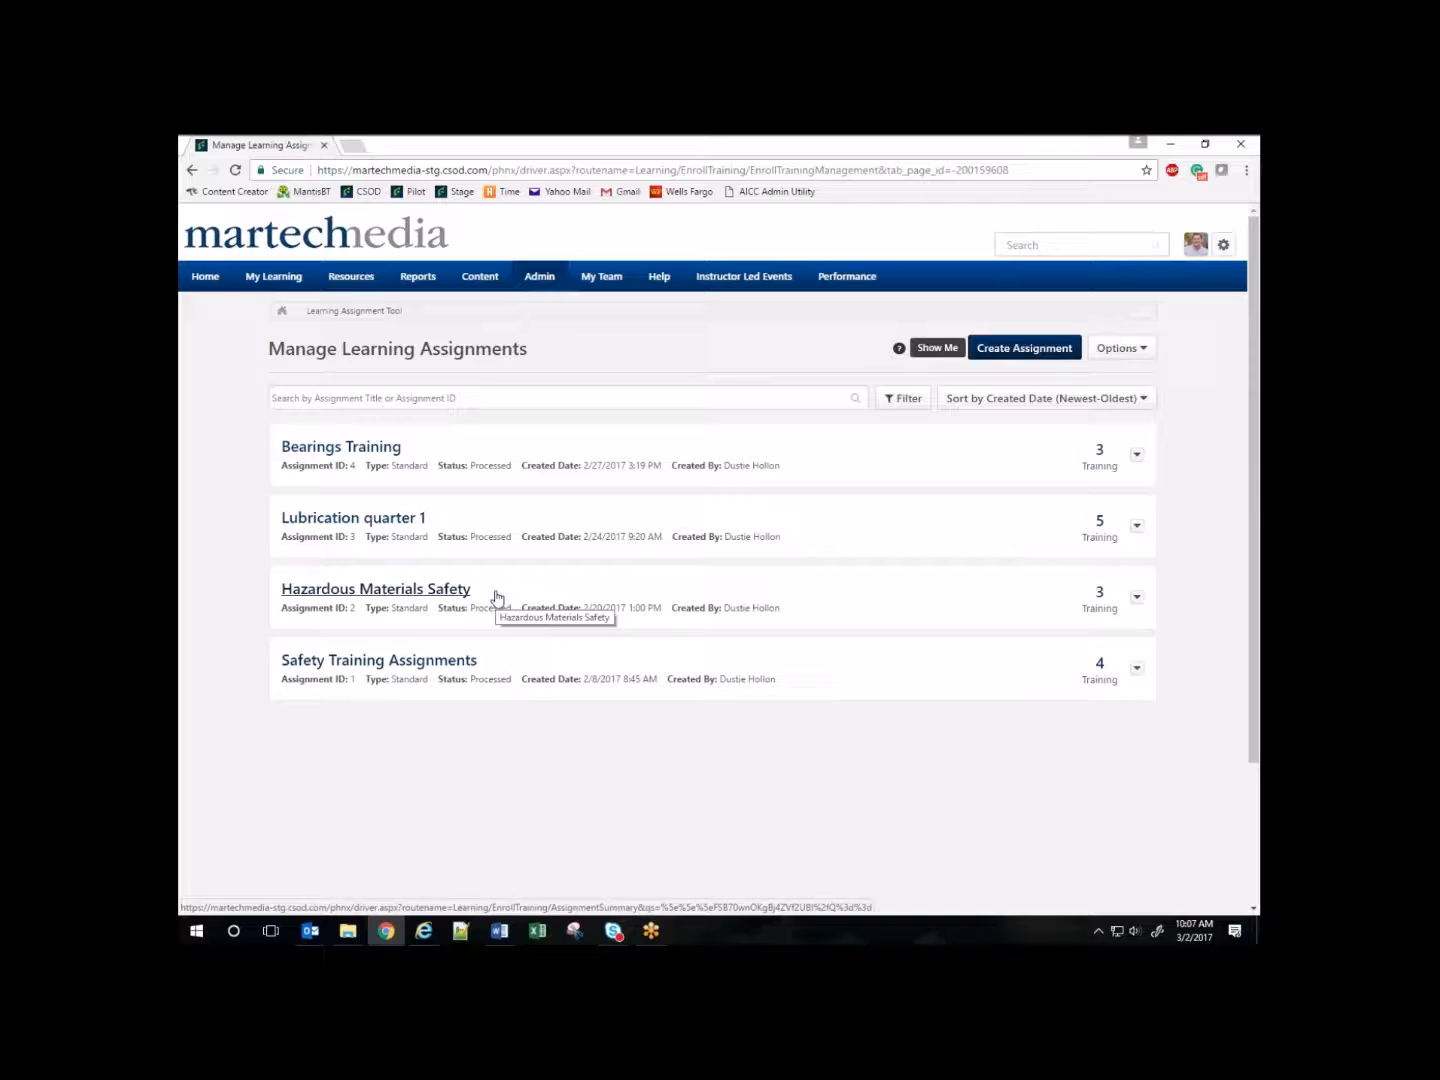
Step: Examine the existing assignments' IDs, the additional page options and the available sort orders on the Manage Learning Assignments page
double_click(351, 466)
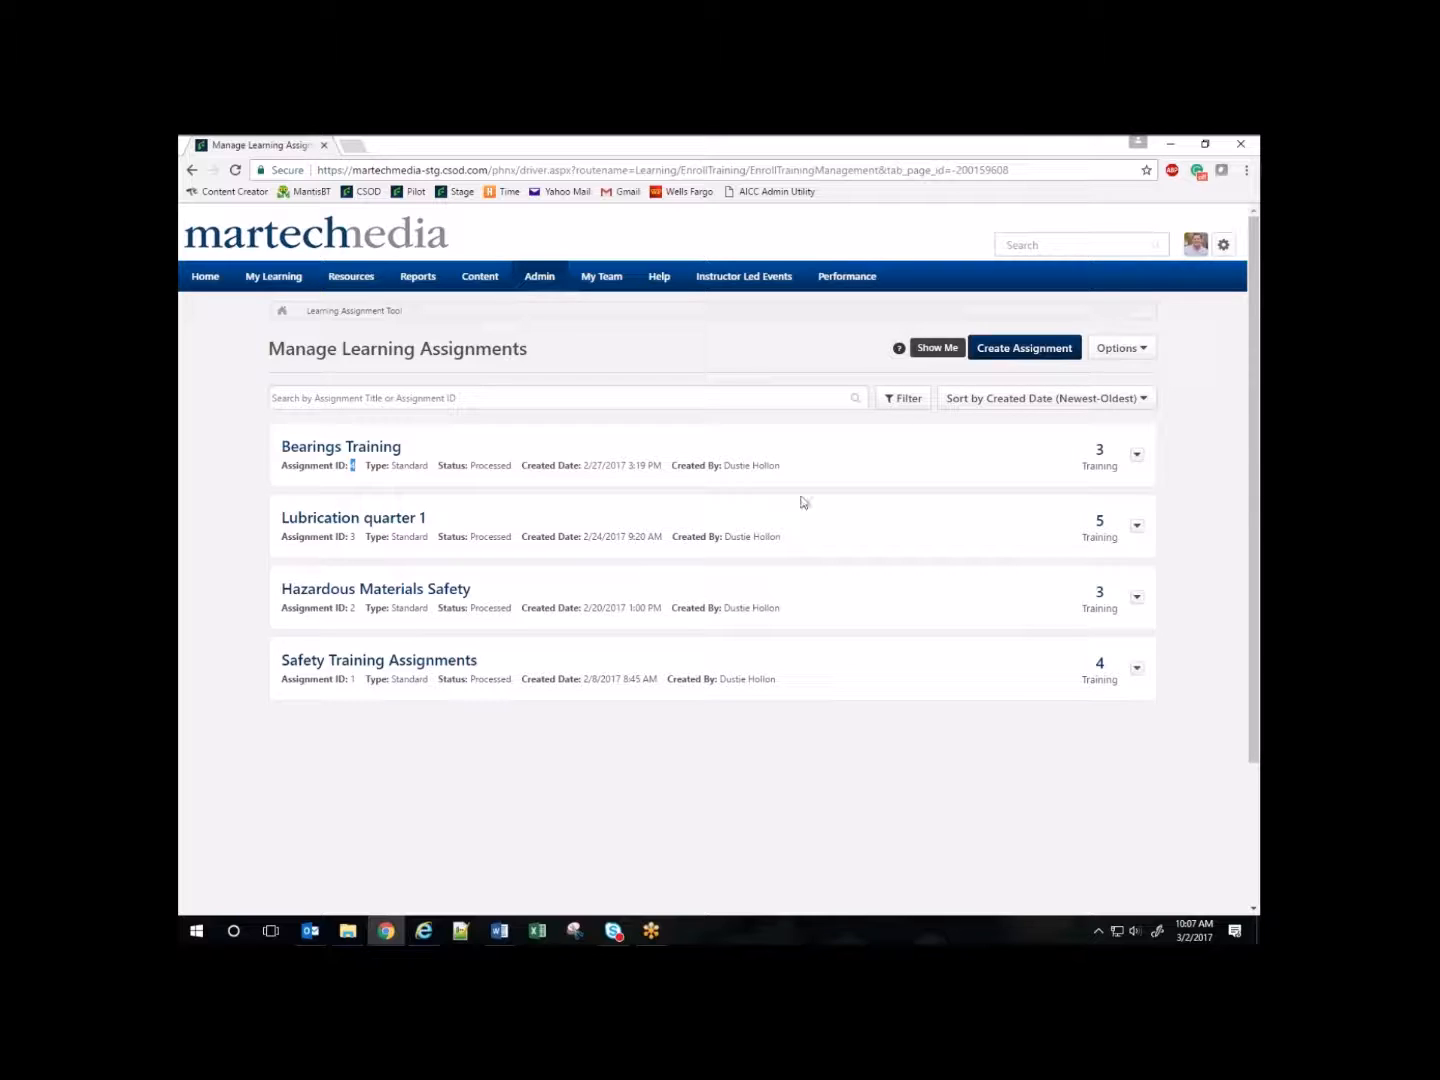
click(1143, 355)
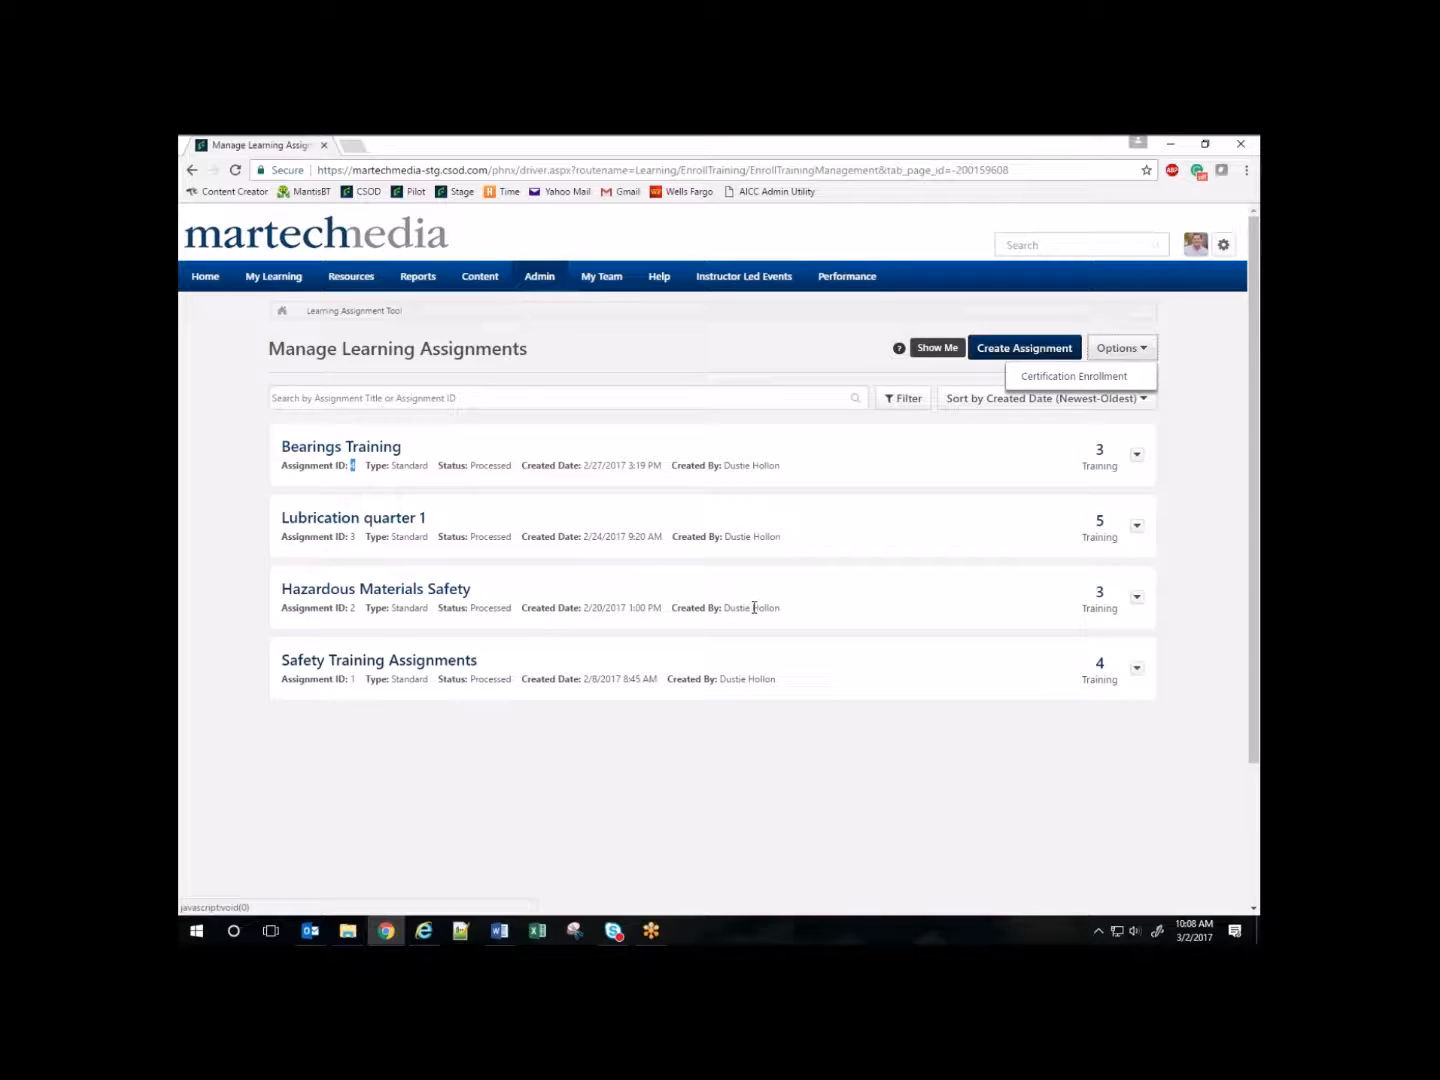
click(466, 400)
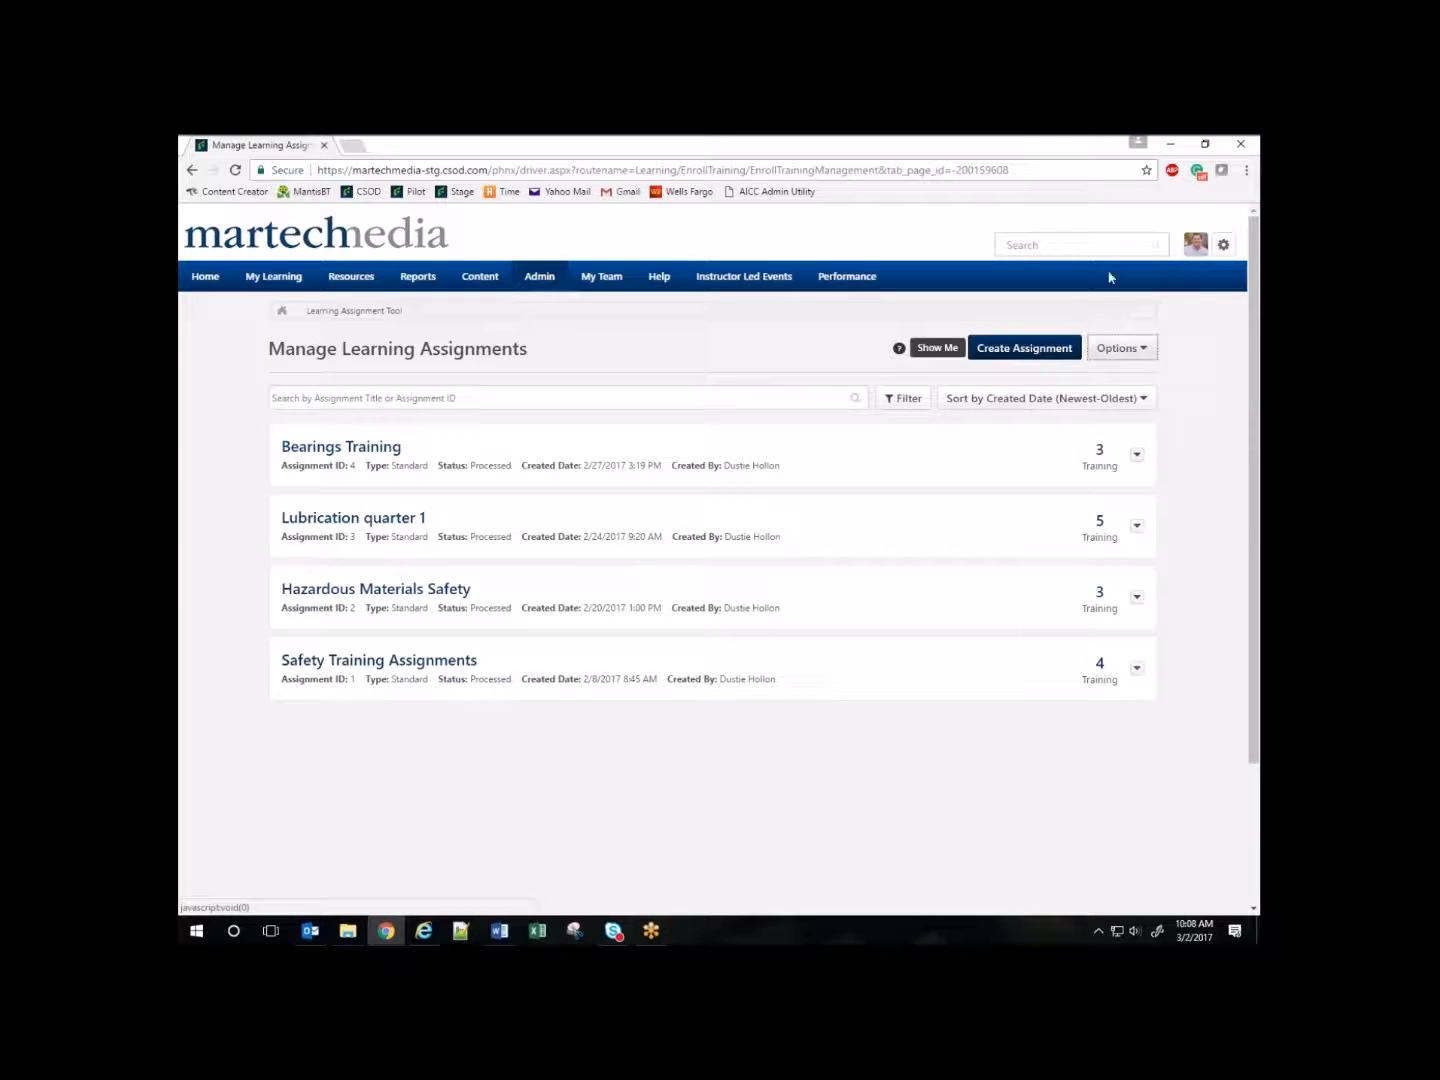
click(1080, 400)
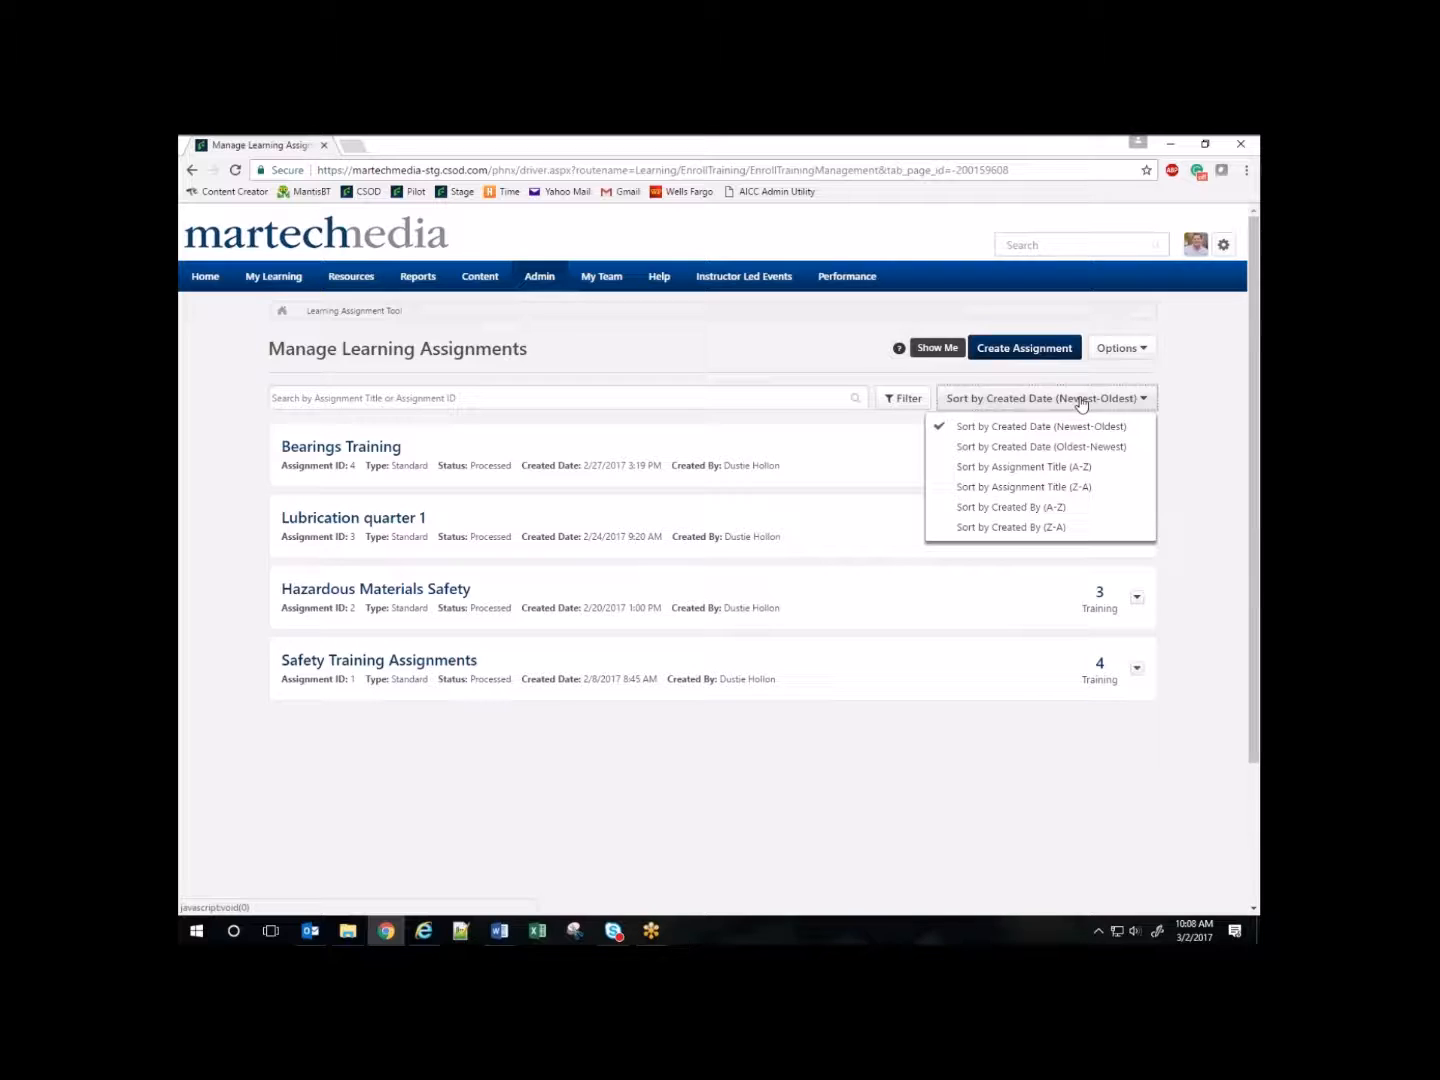
click(1197, 348)
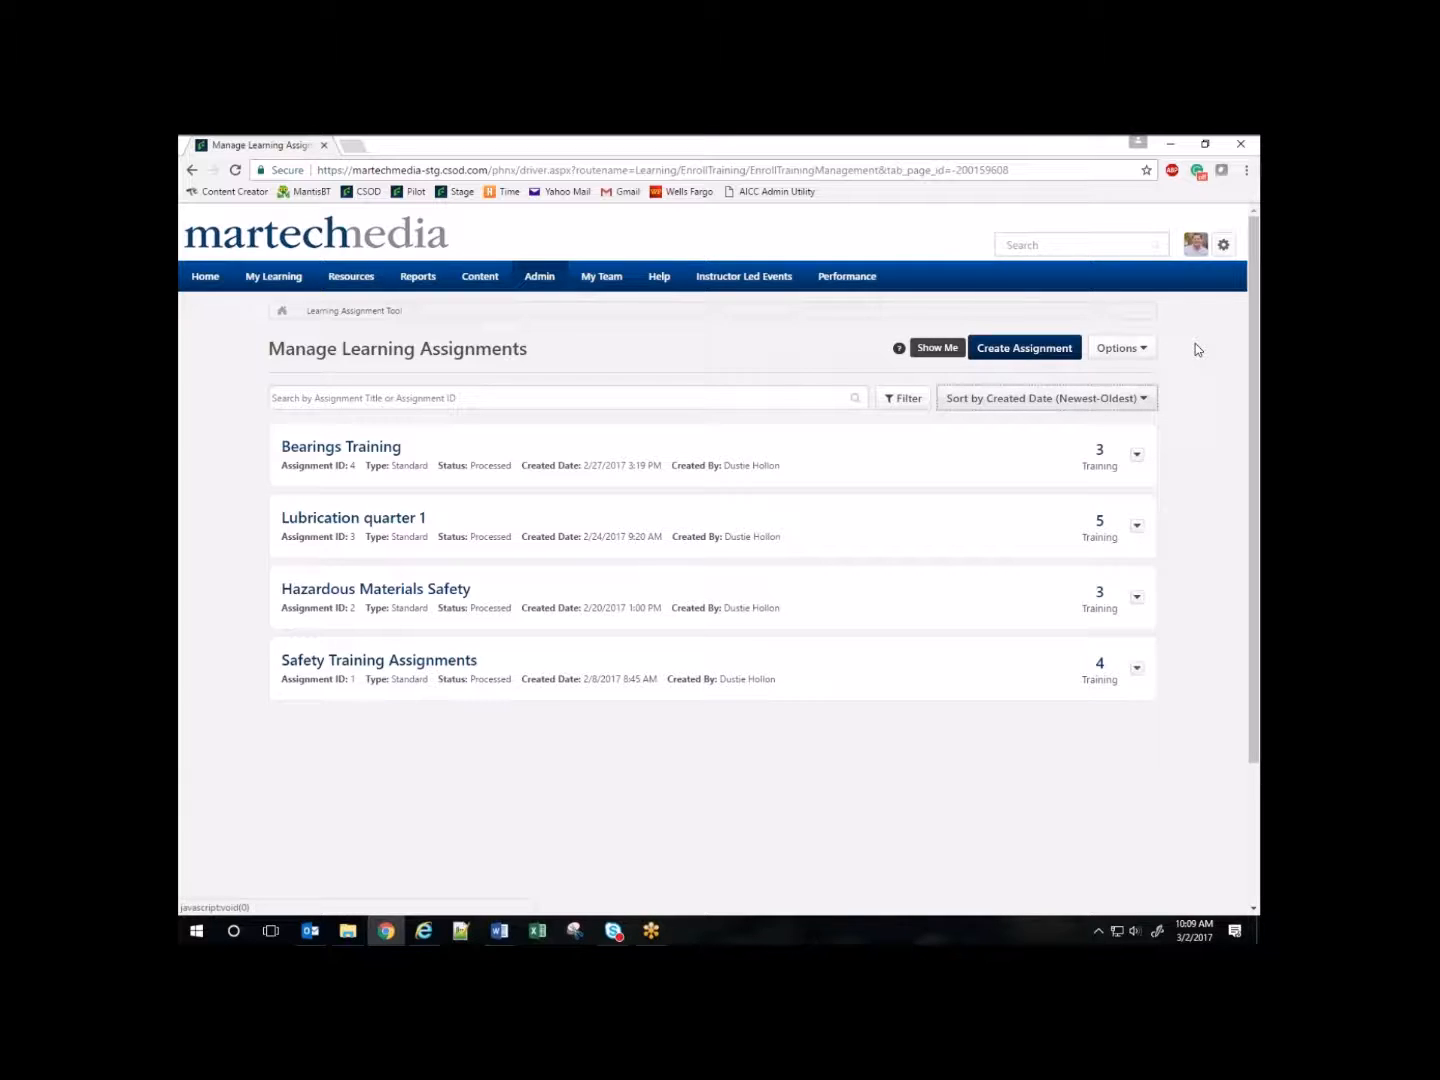
Step: Create a new learning assignment with the title "Safety 2017"
click(1022, 350)
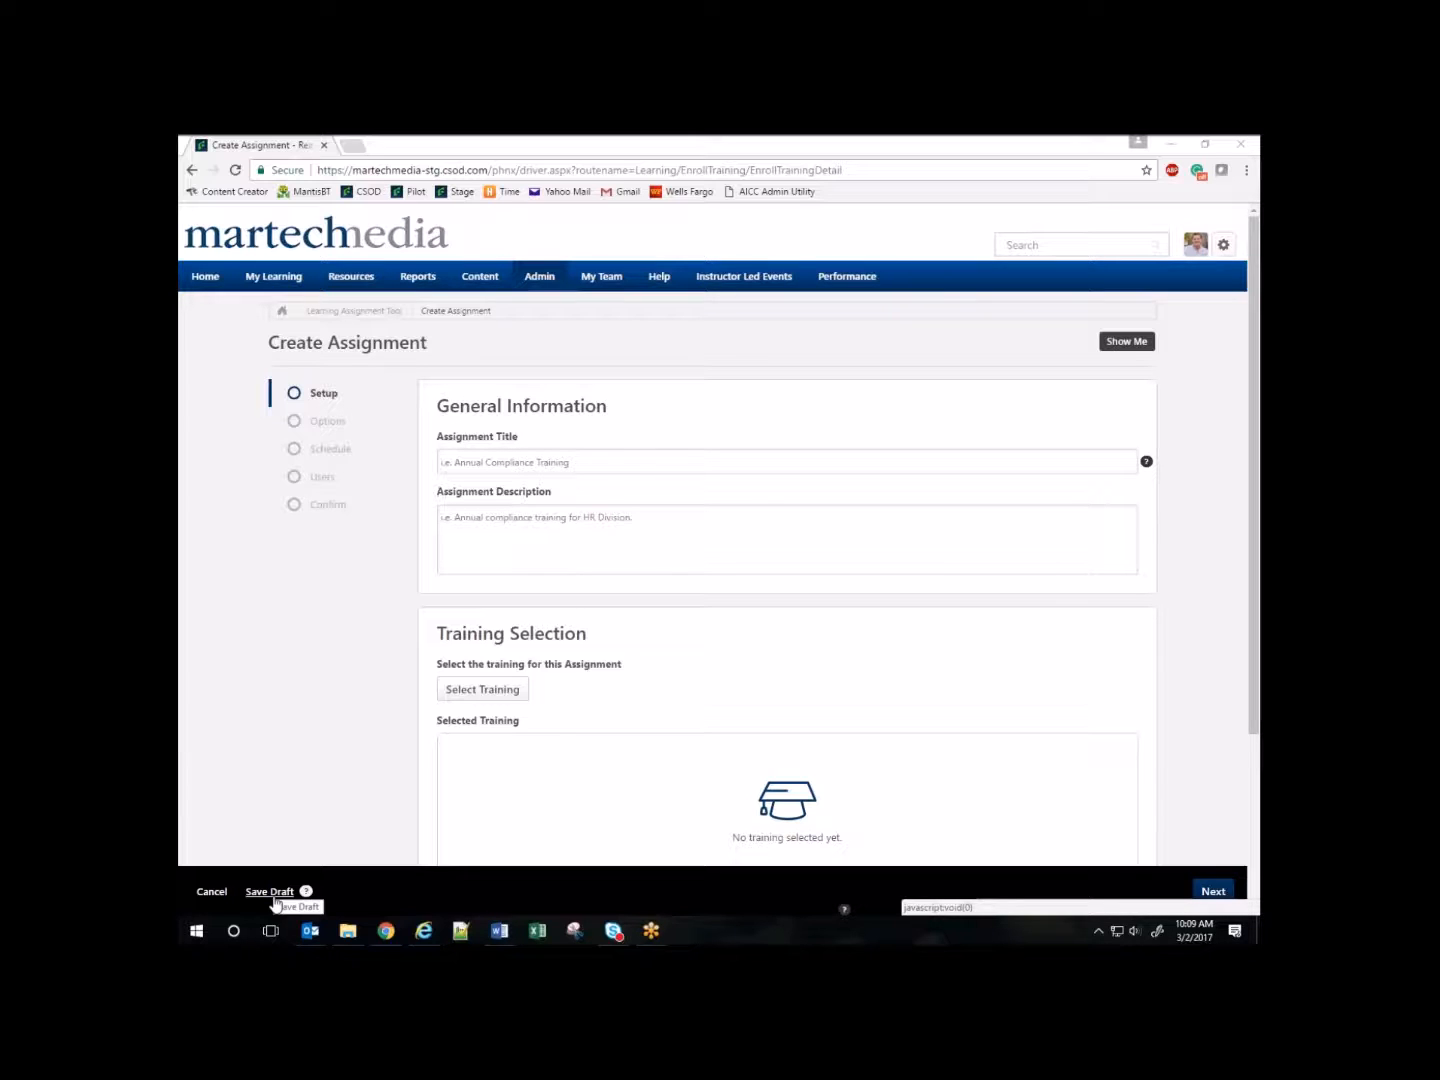
click(613, 462)
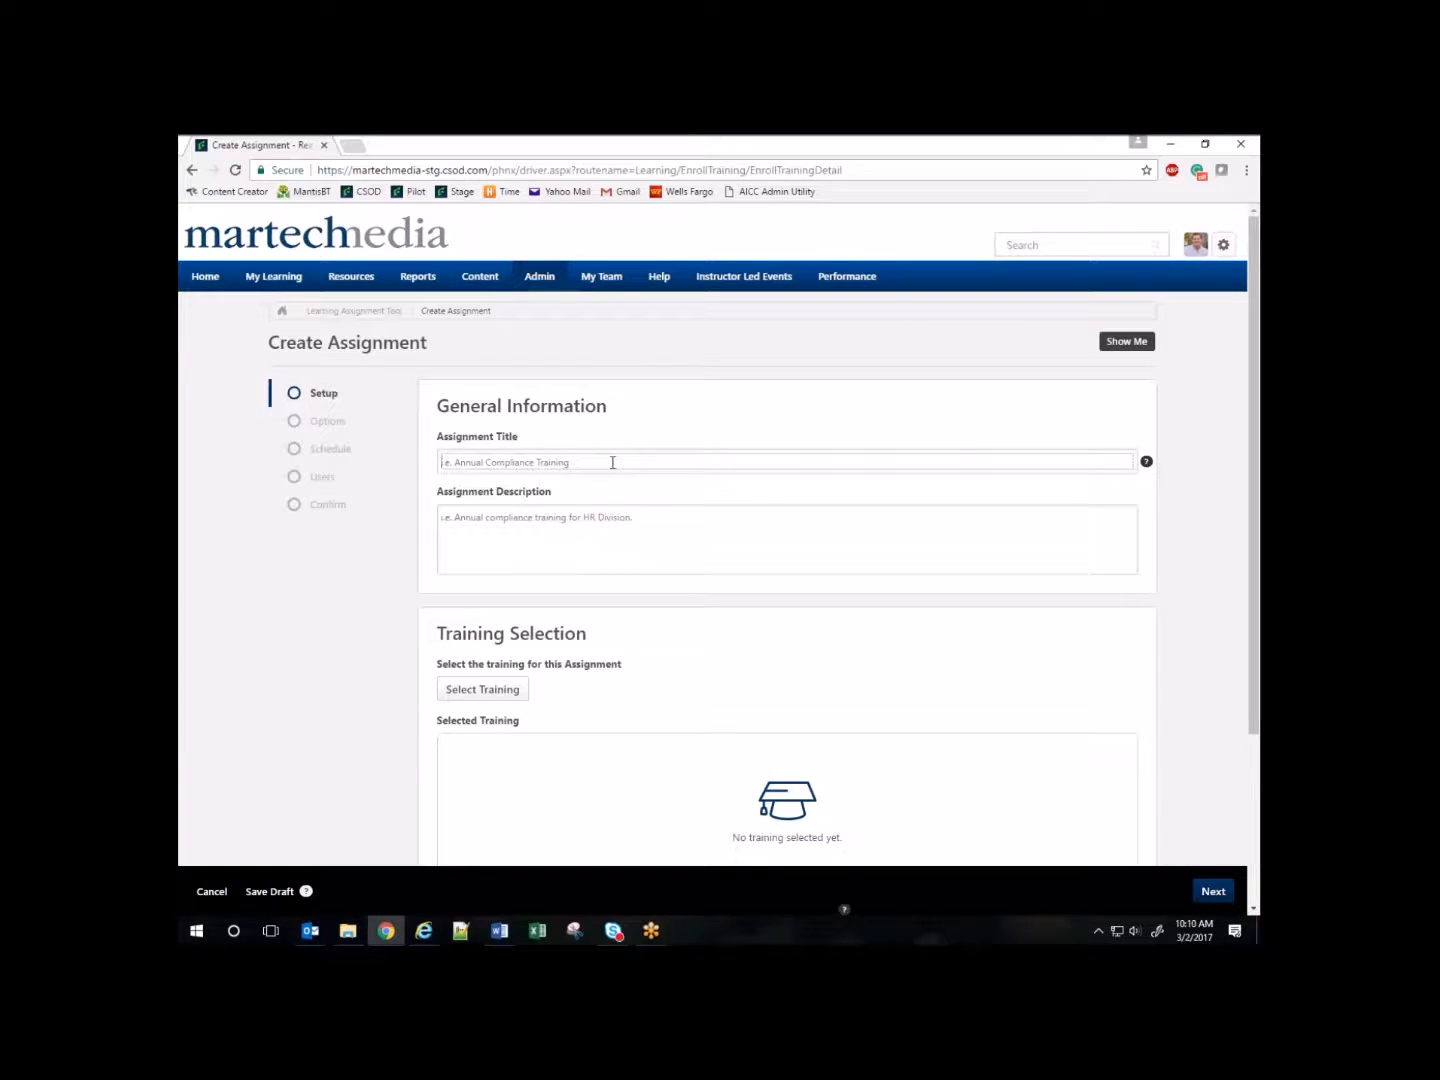
text(Safety 2014)
key(BackSpace)
text(7)
scroll(590, 656, down, 3)
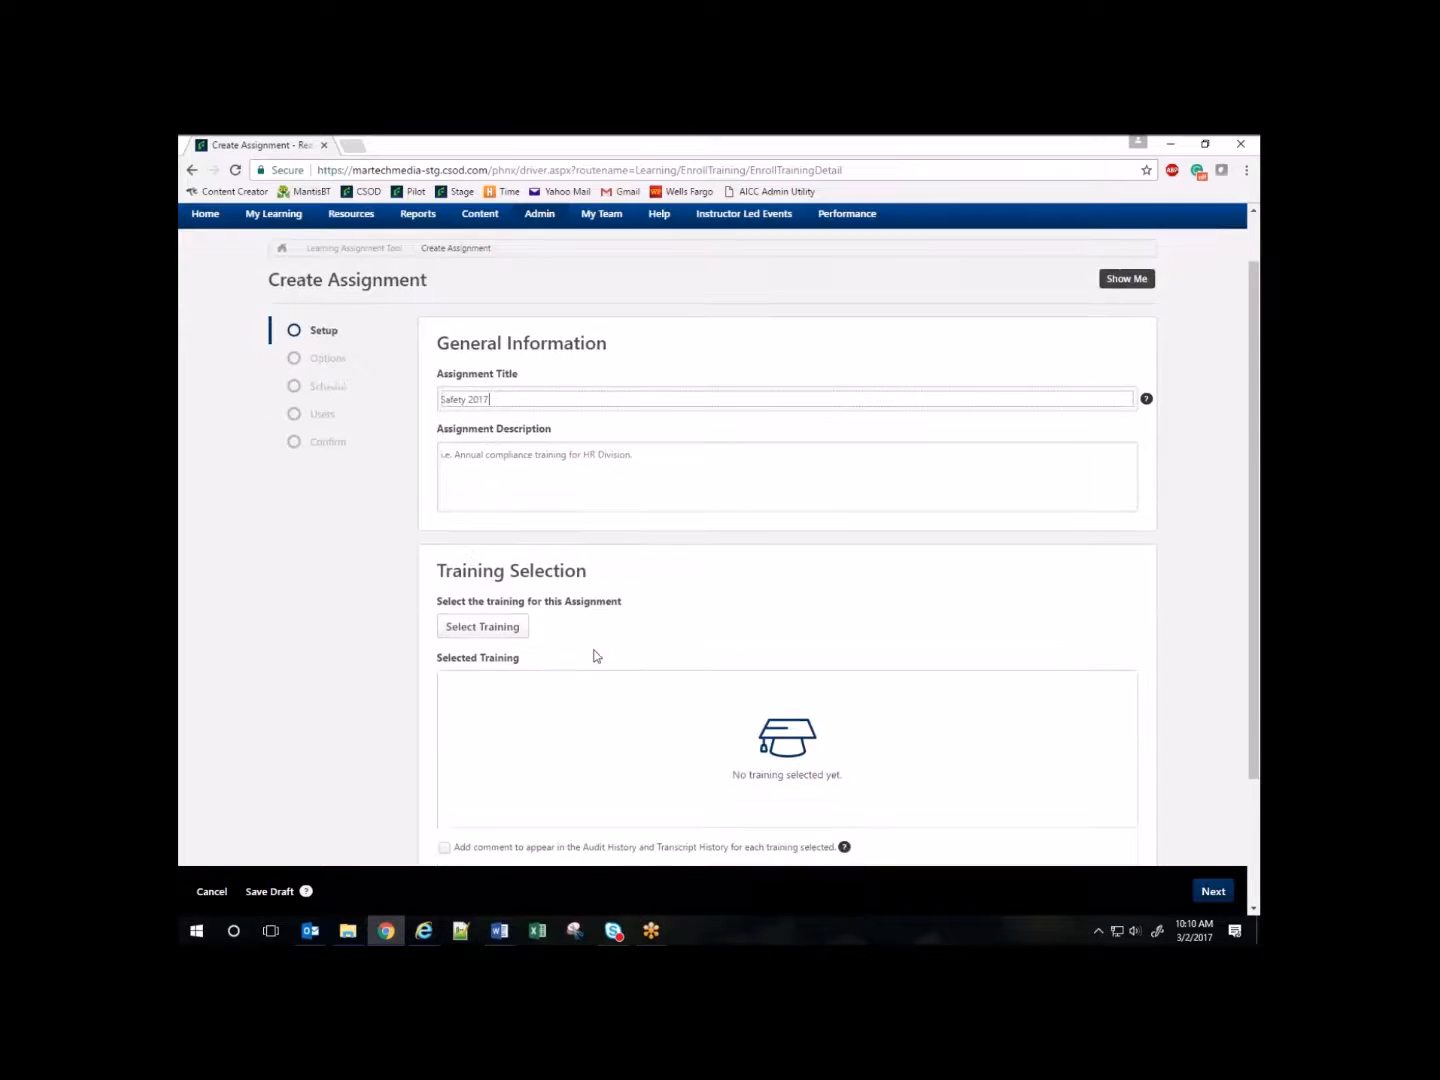
scroll(611, 608, up, 2)
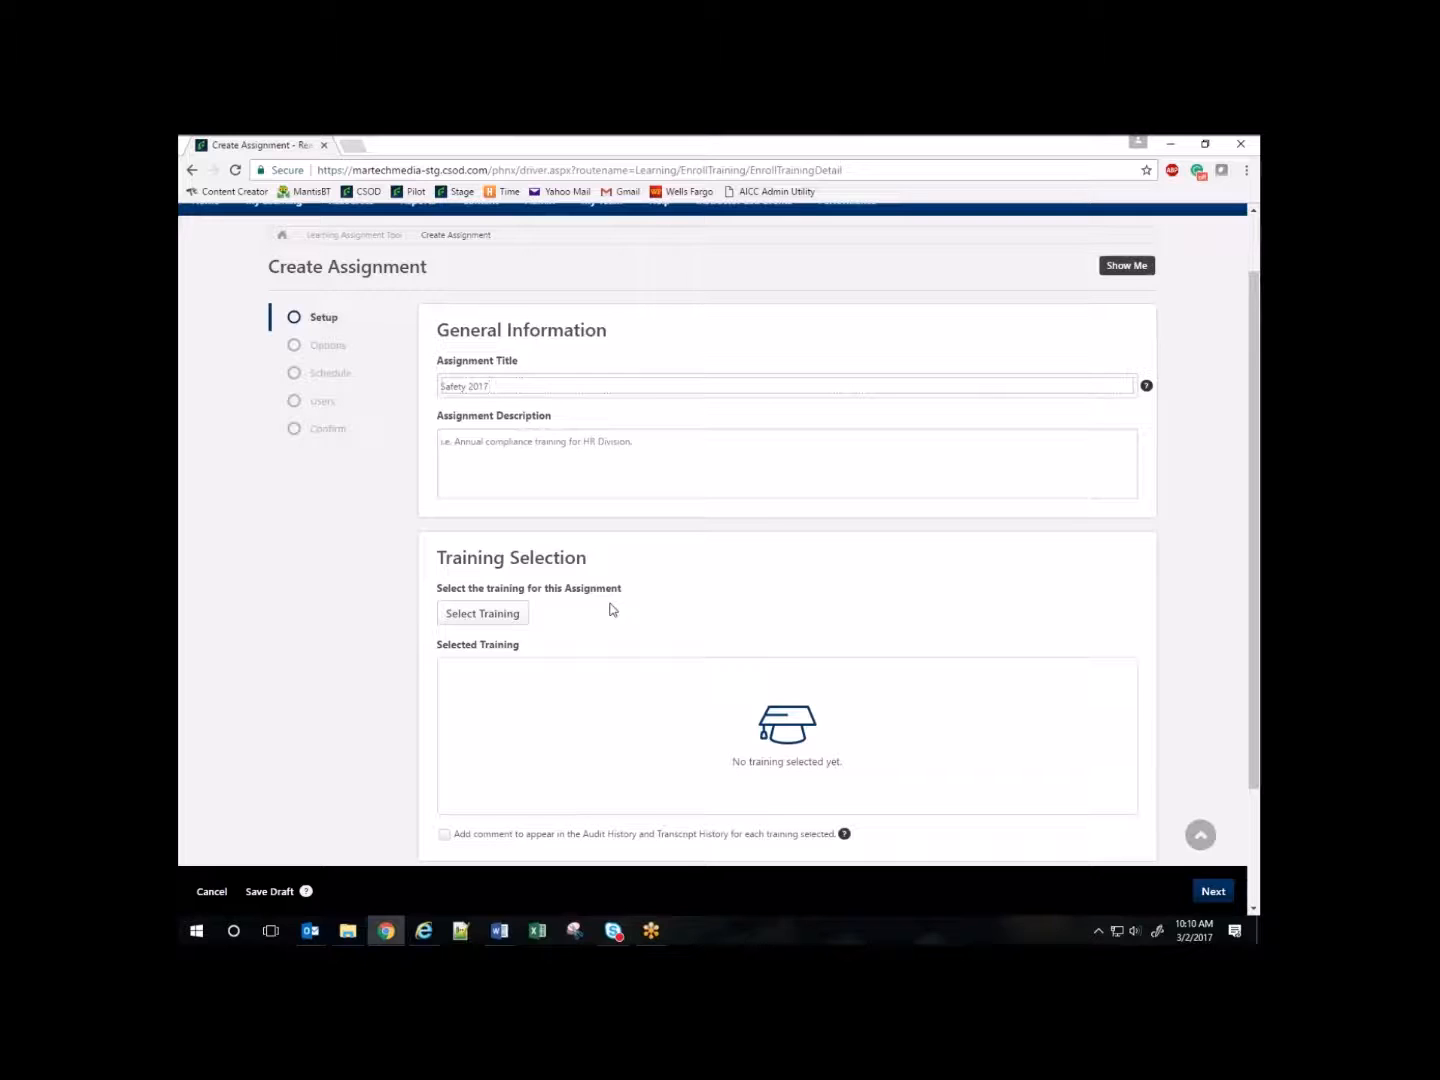
Step: Start selecting training for the assignment and search the training titles for "101"
click(483, 614)
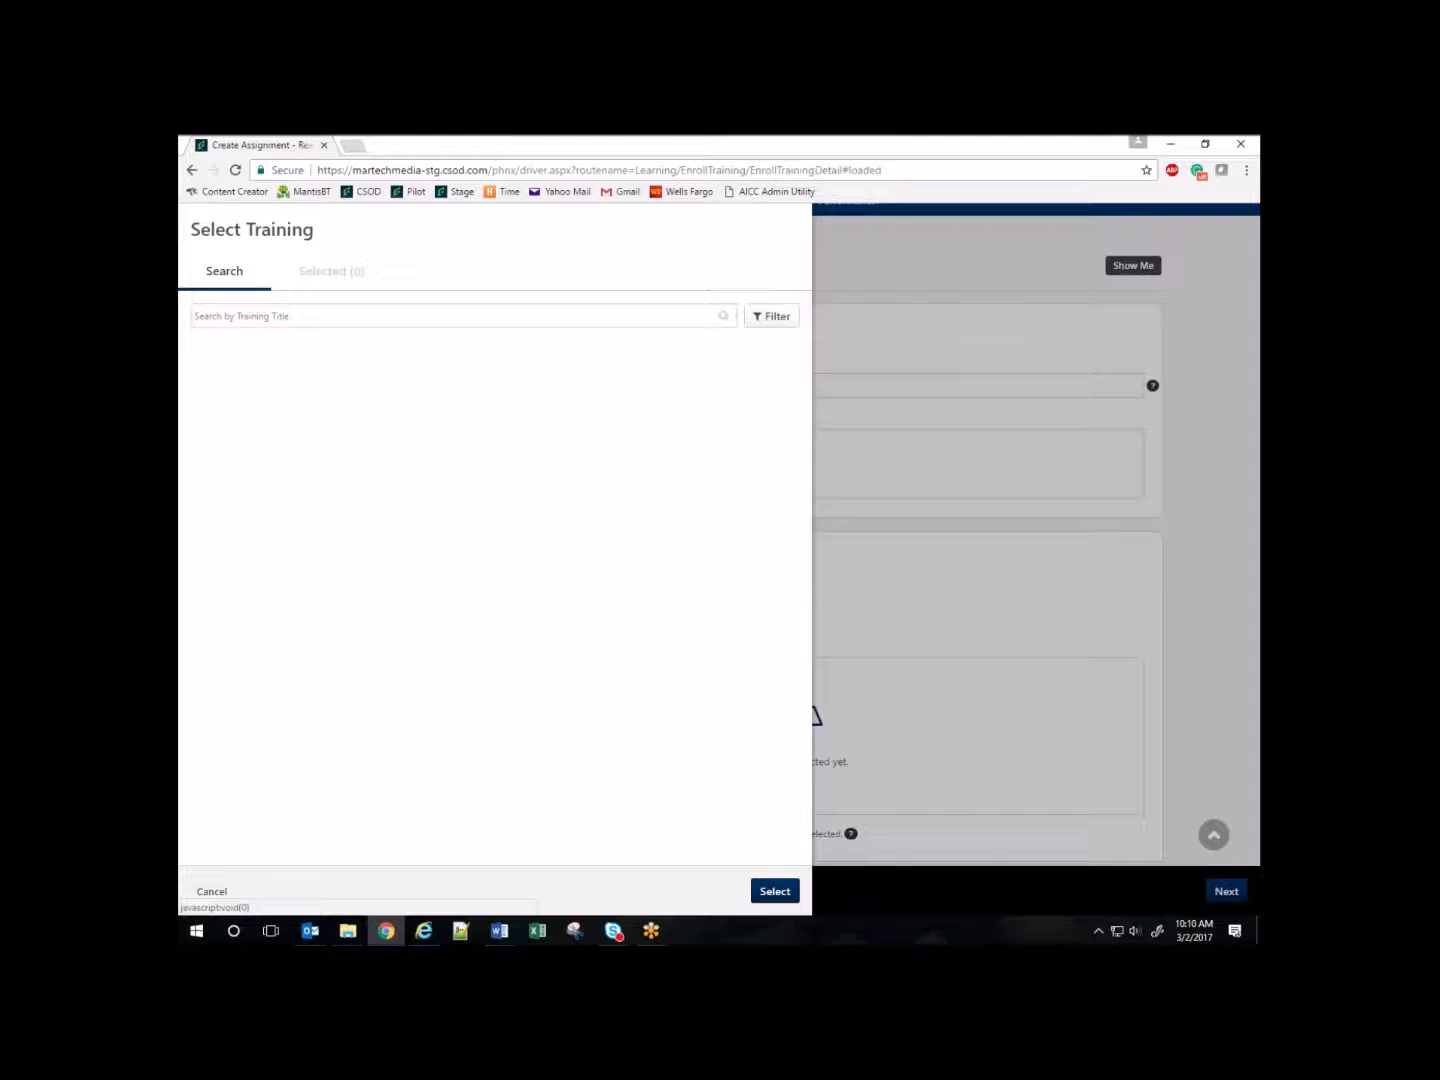
click(310, 315)
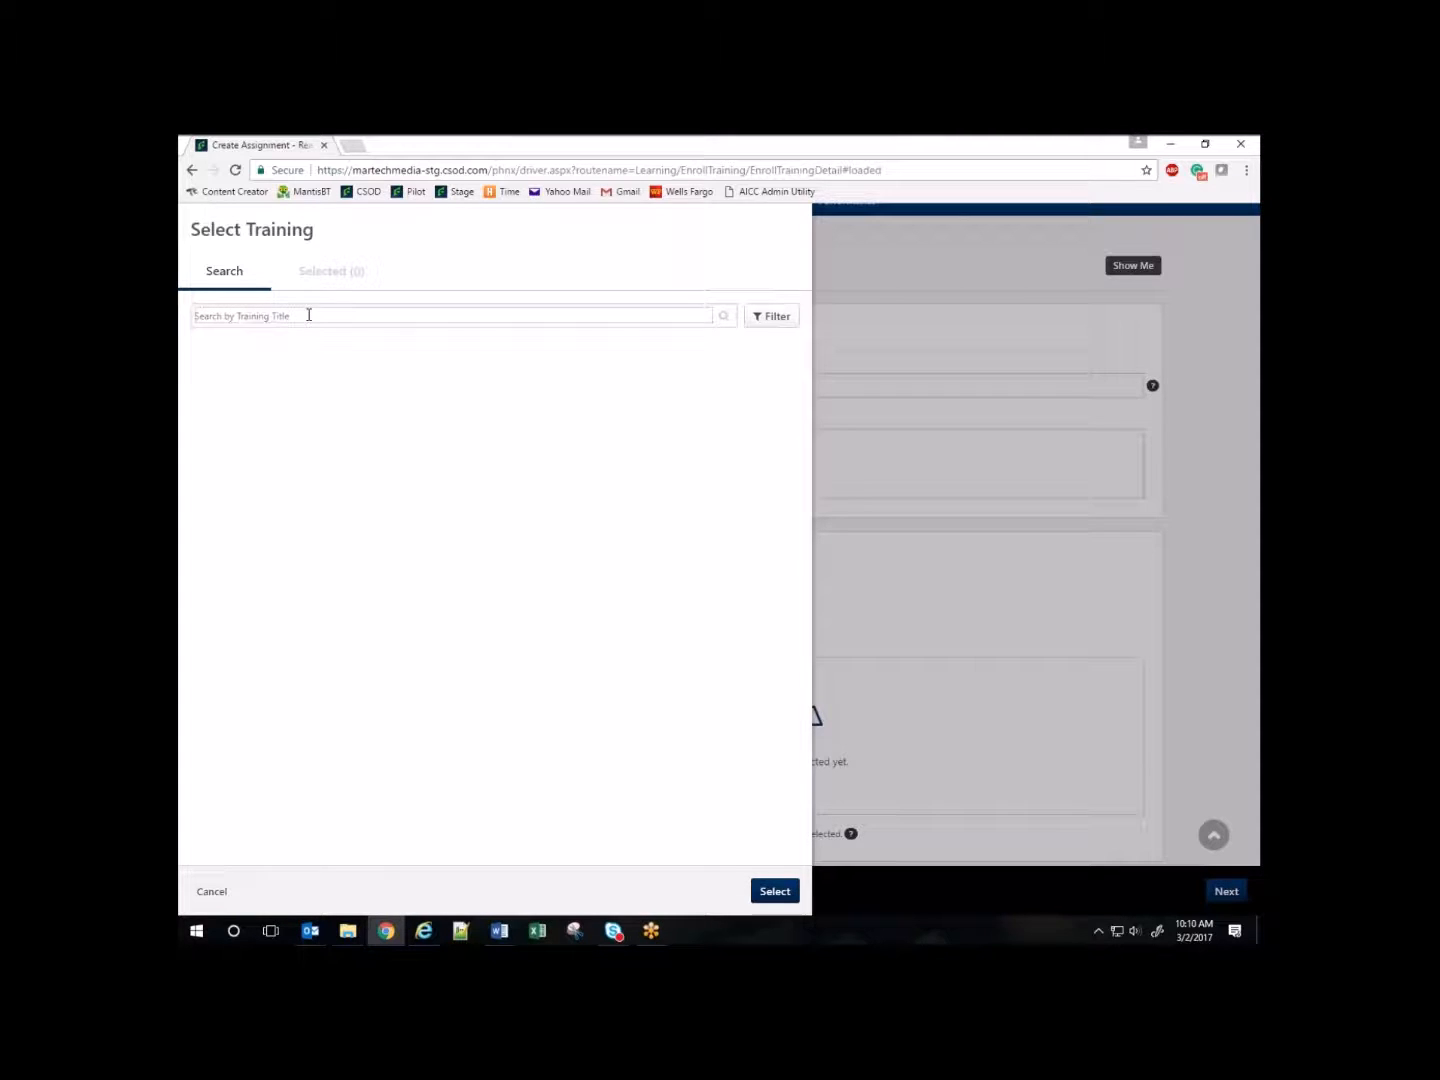
text(101)
key(Return)
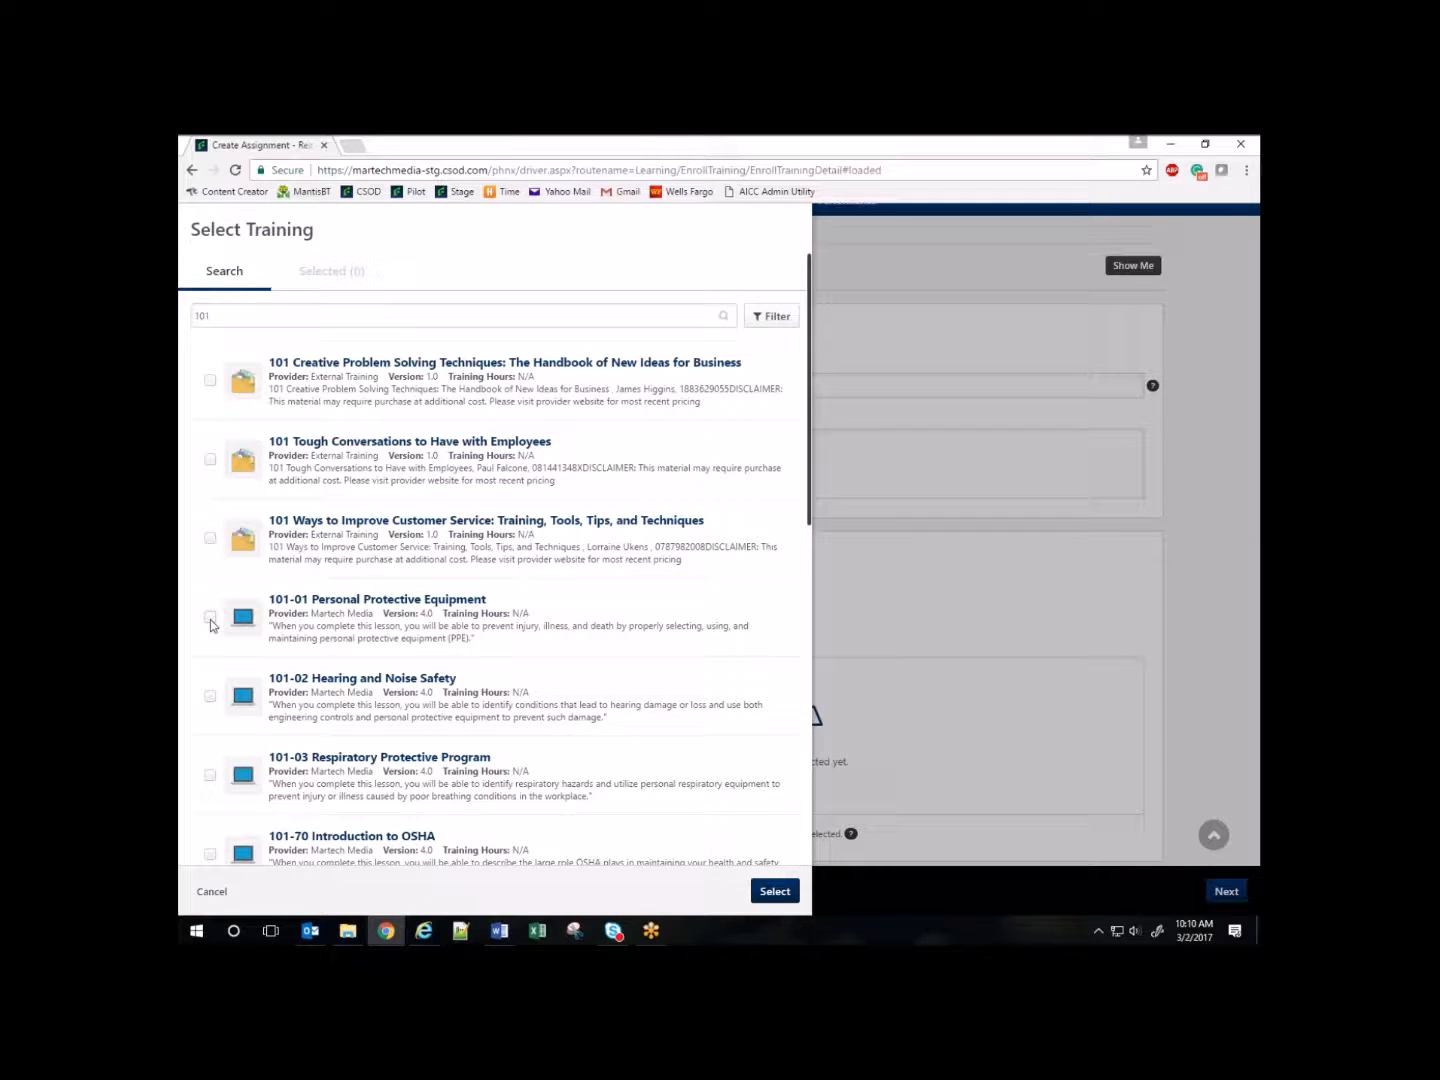
Step: Search the training titles for "safety" and mark courses 101-02, 102-02, 102-03 and 102-04 for the assignment
double_click(237, 314)
text(safety)
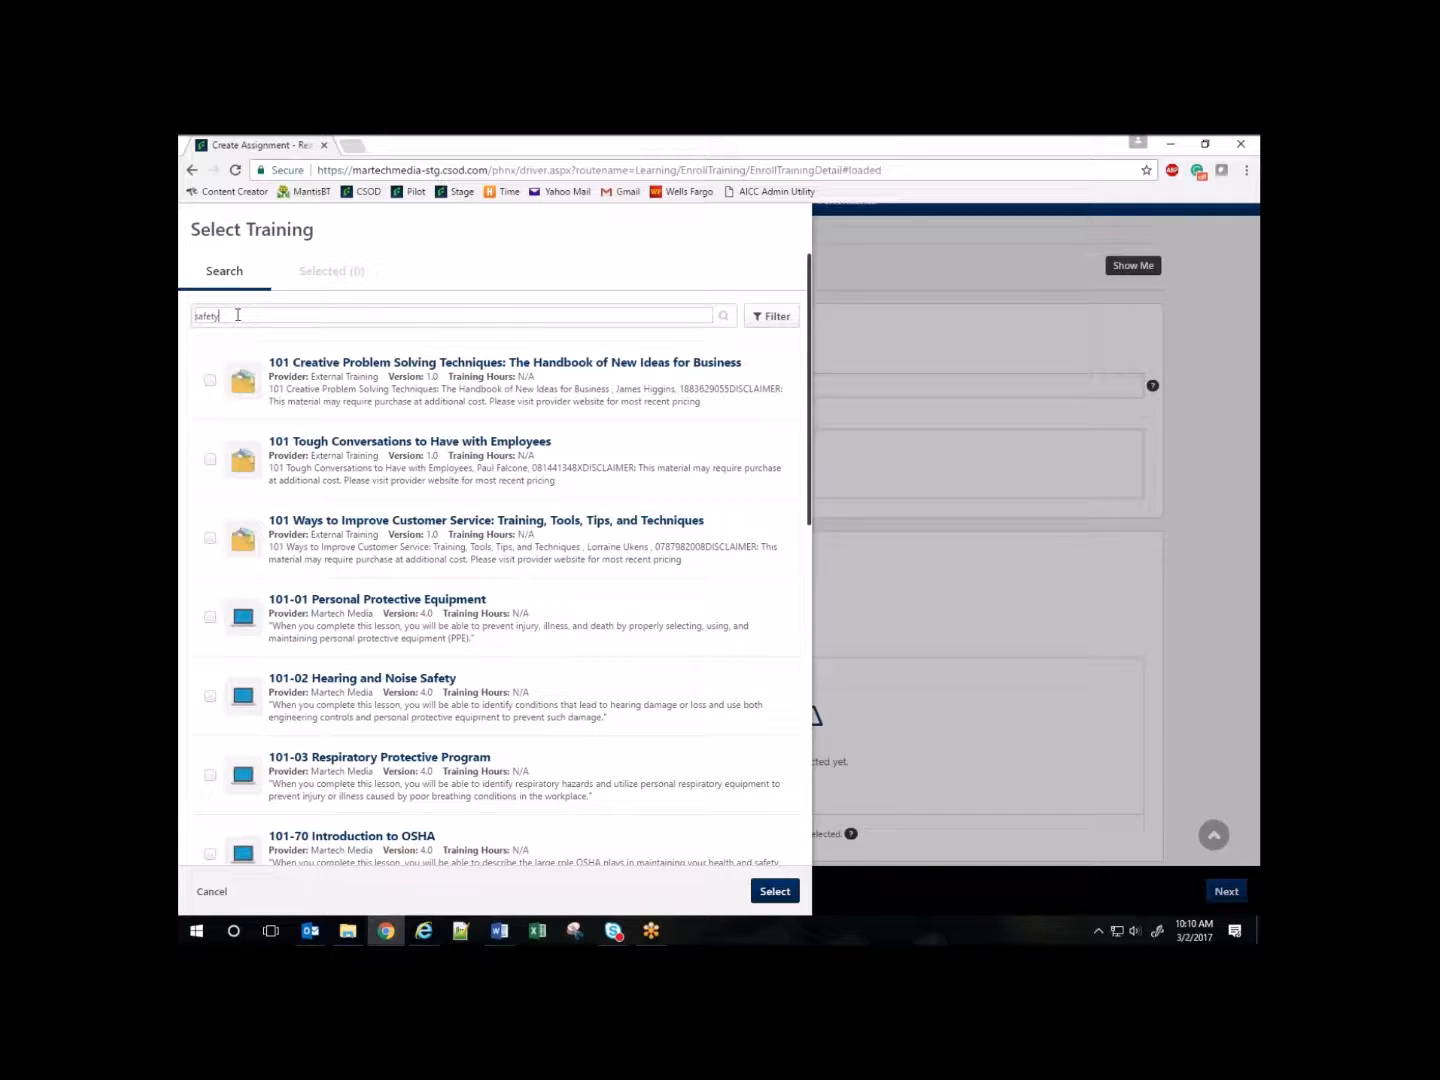
key(Return)
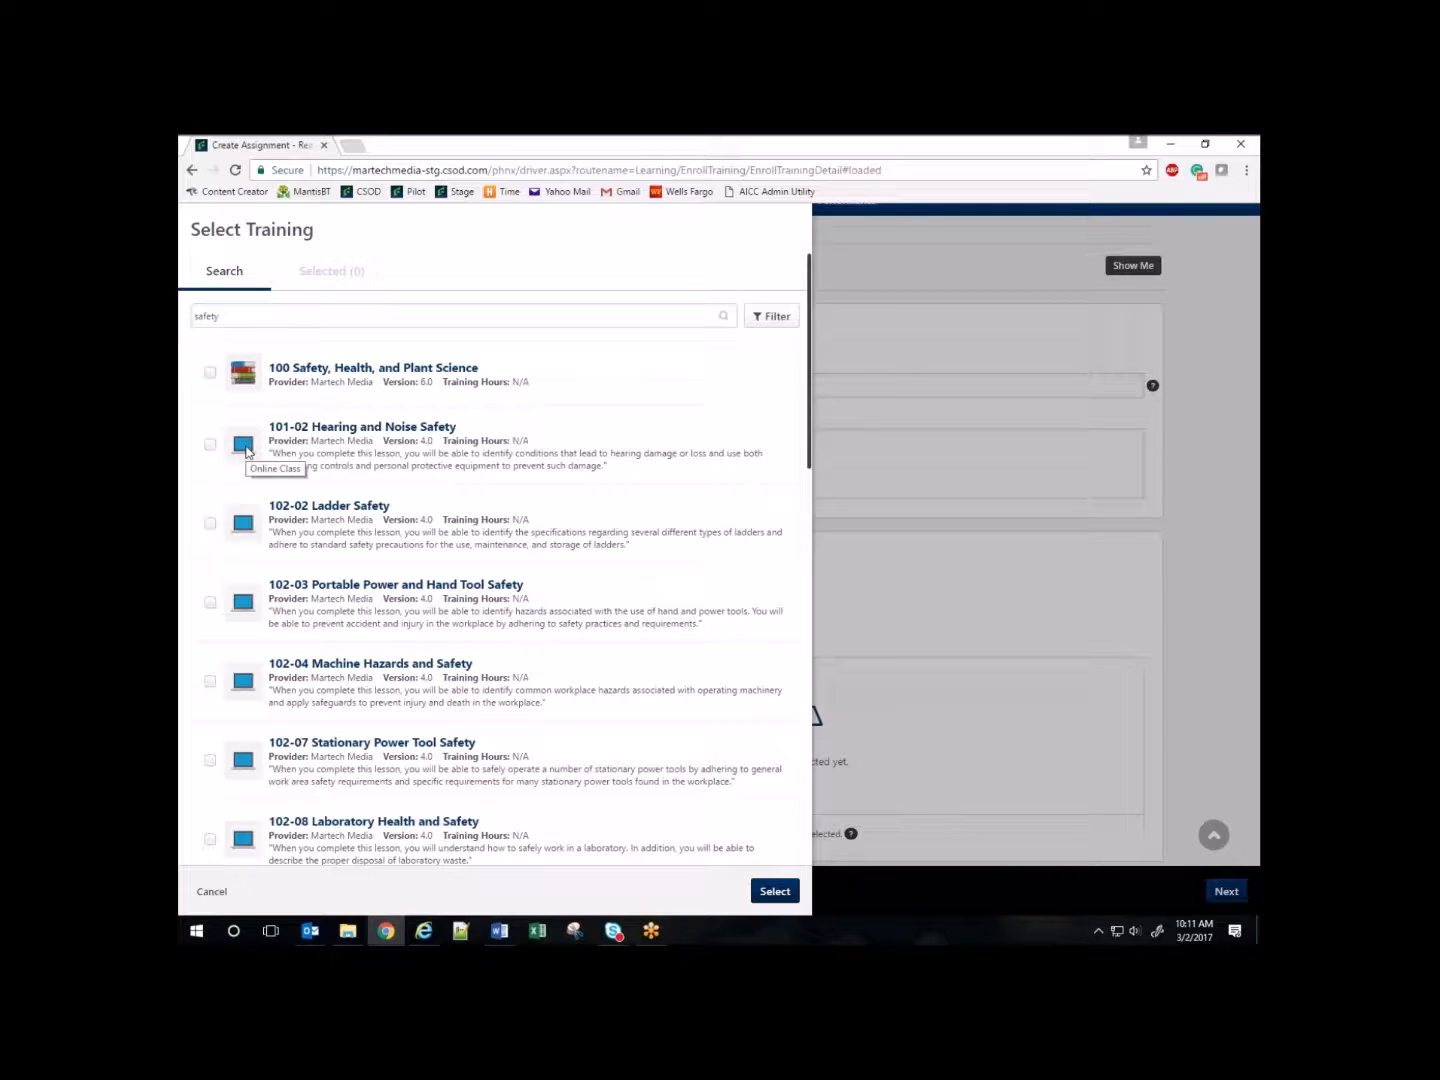
click(211, 445)
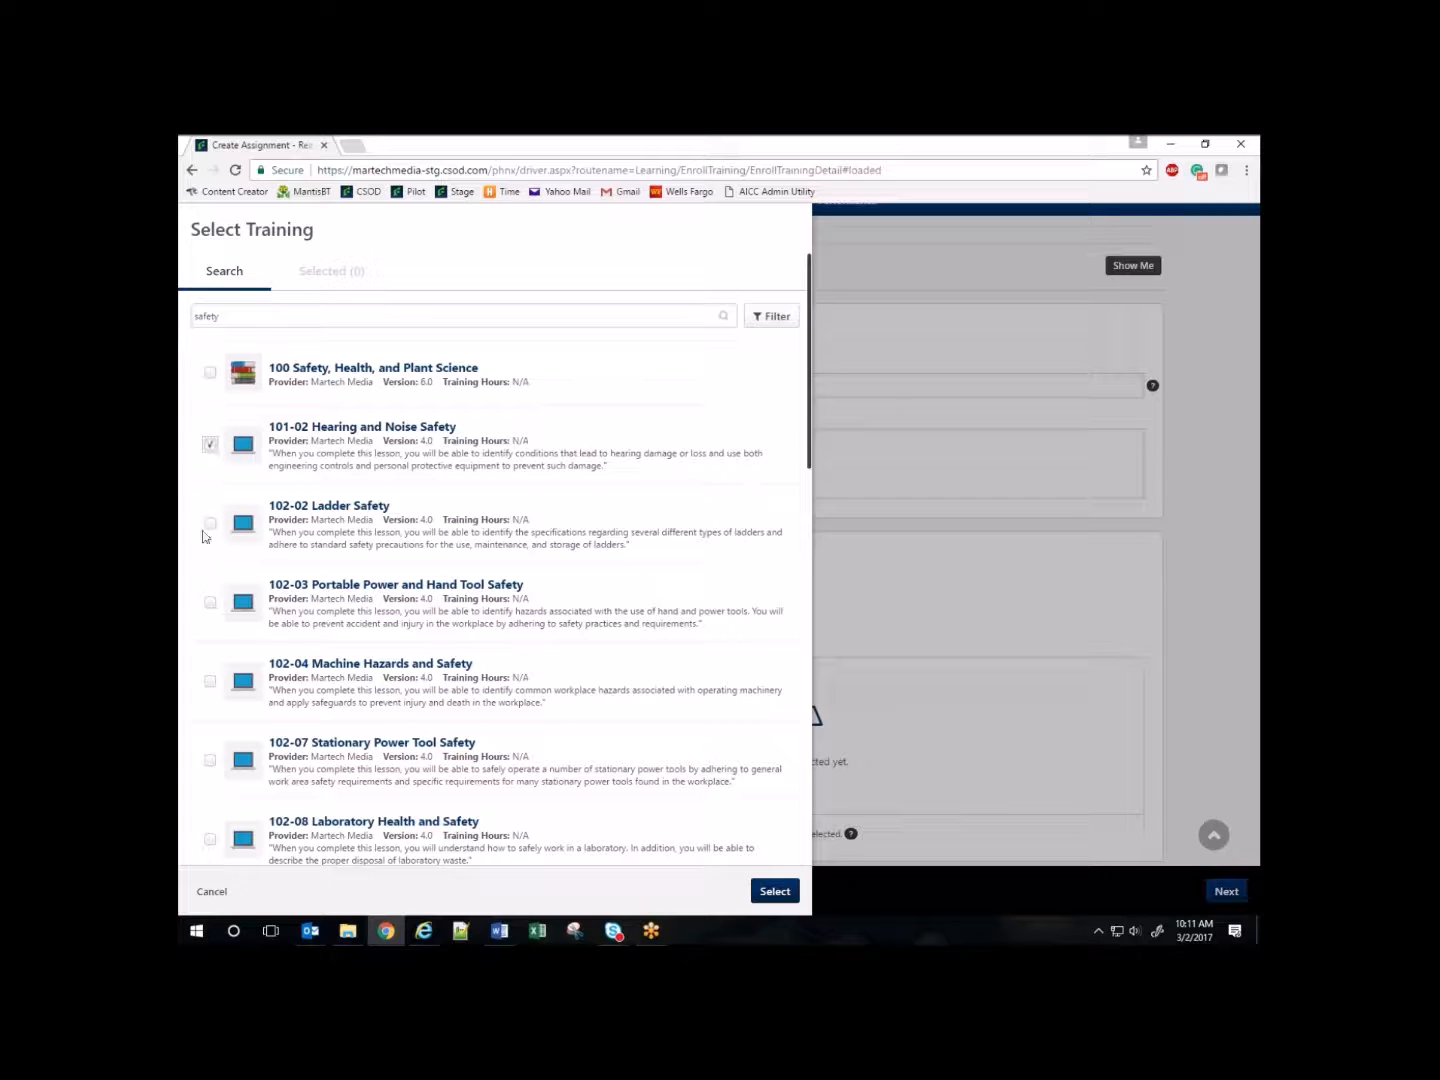
click(212, 527)
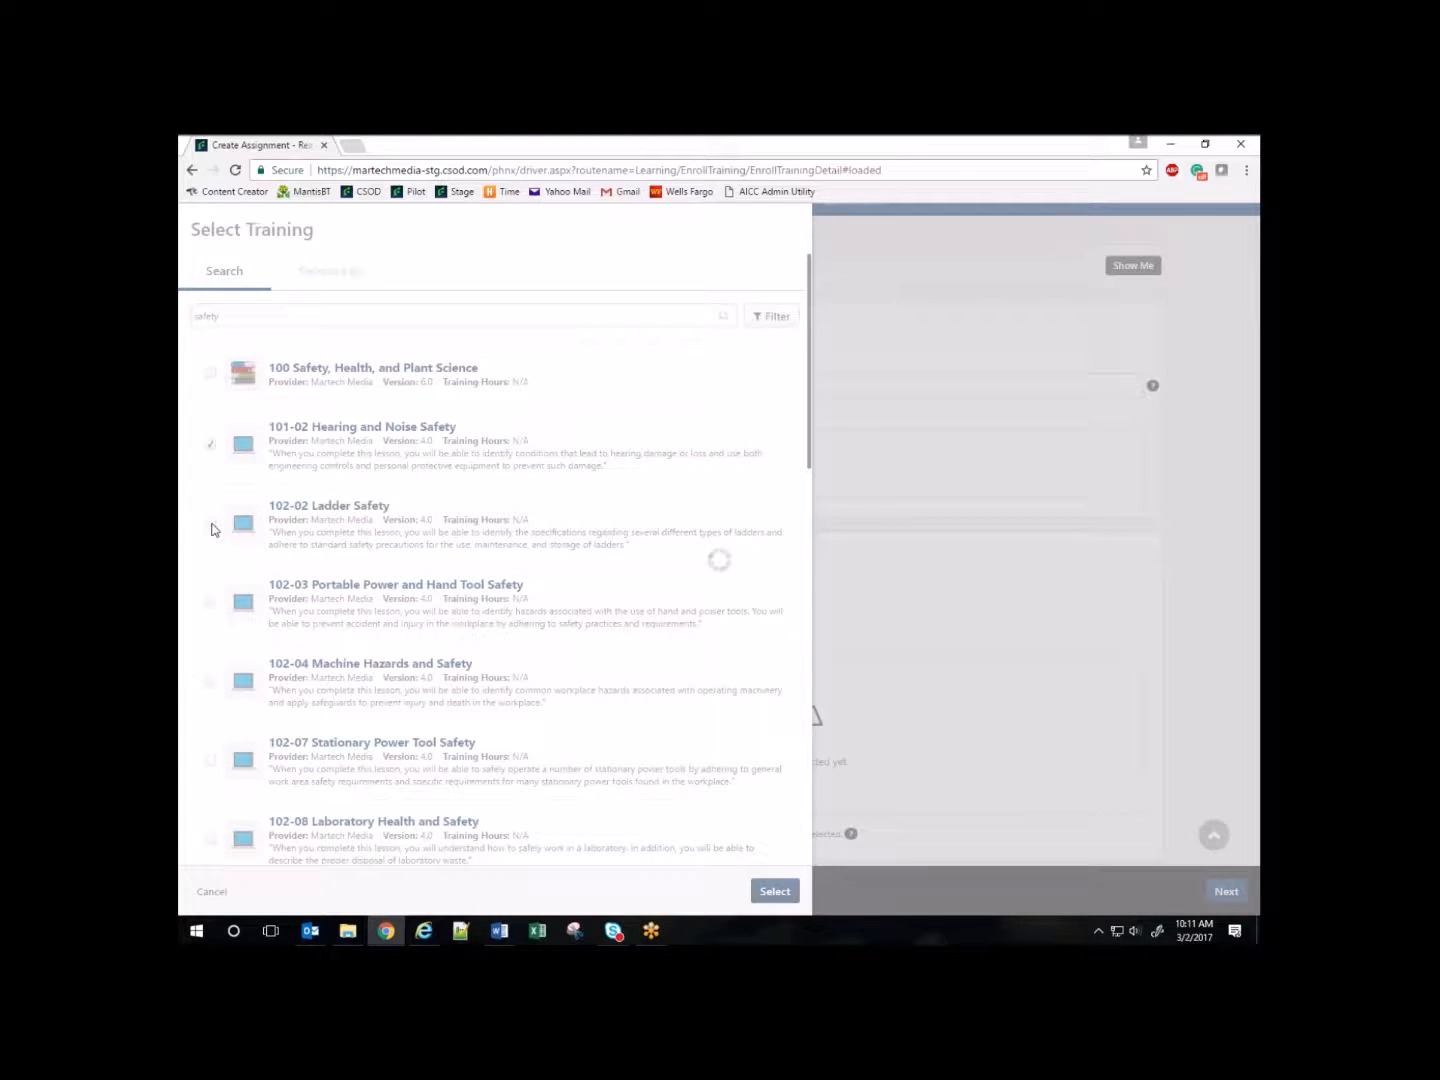
click(211, 604)
click(210, 682)
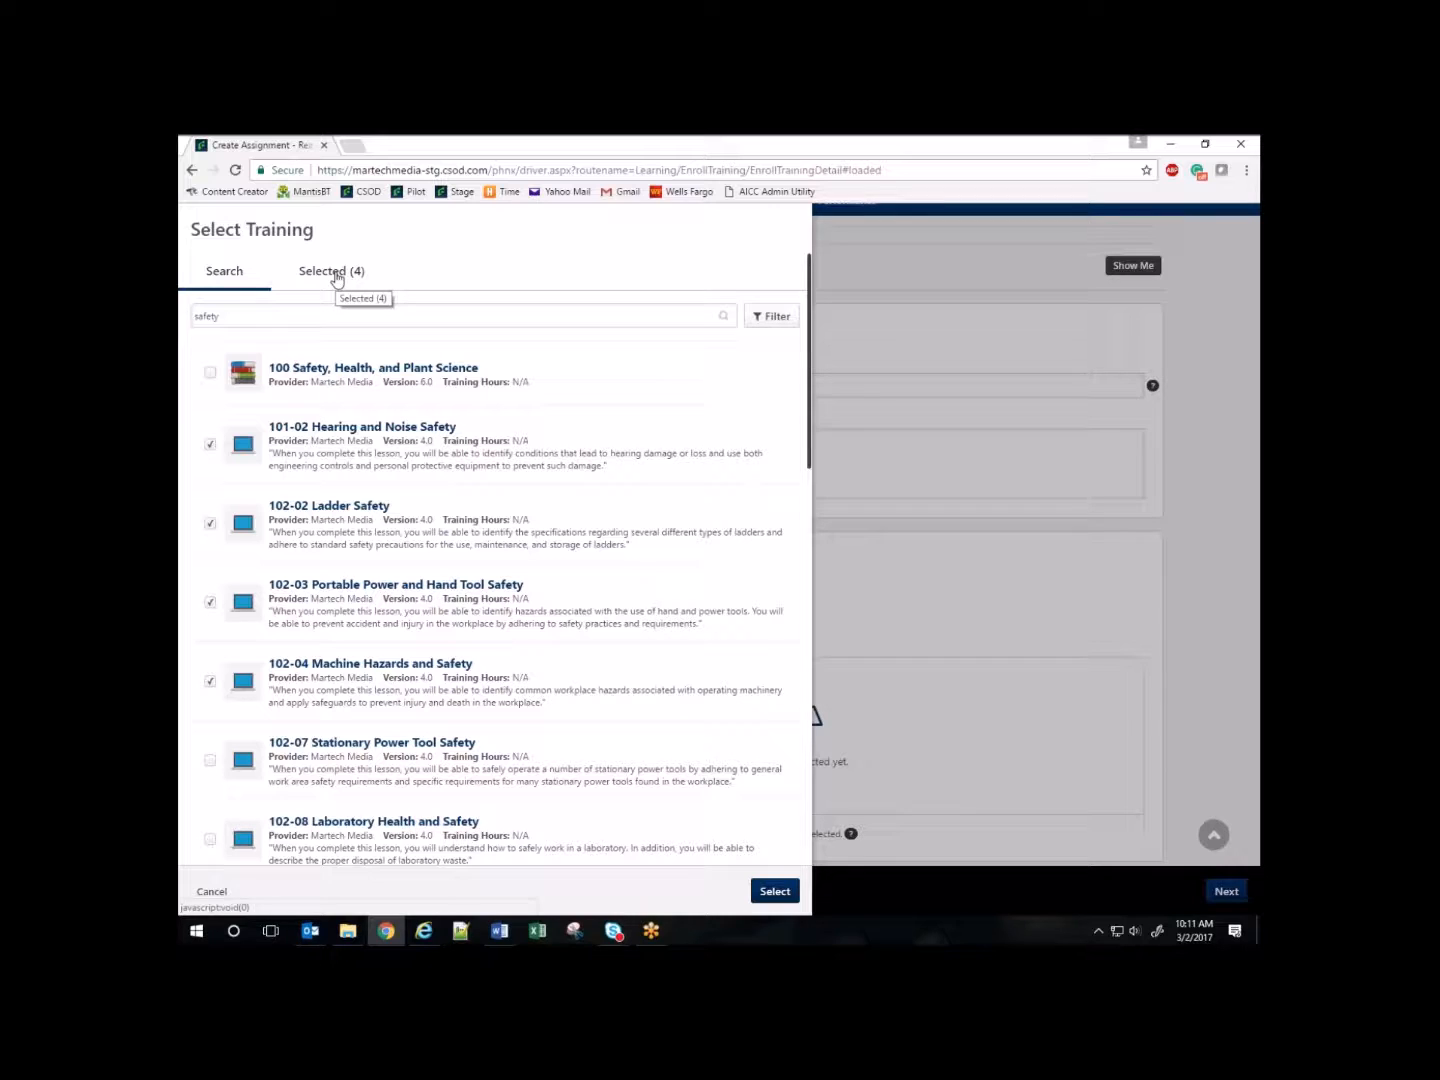
Step: Replace 102-04 Machine Hazards and Safety in the selection with 105-01 Lockout/Tagout Safety Program and 107-01 Electrical Safety, and confirm the selected training
click(338, 279)
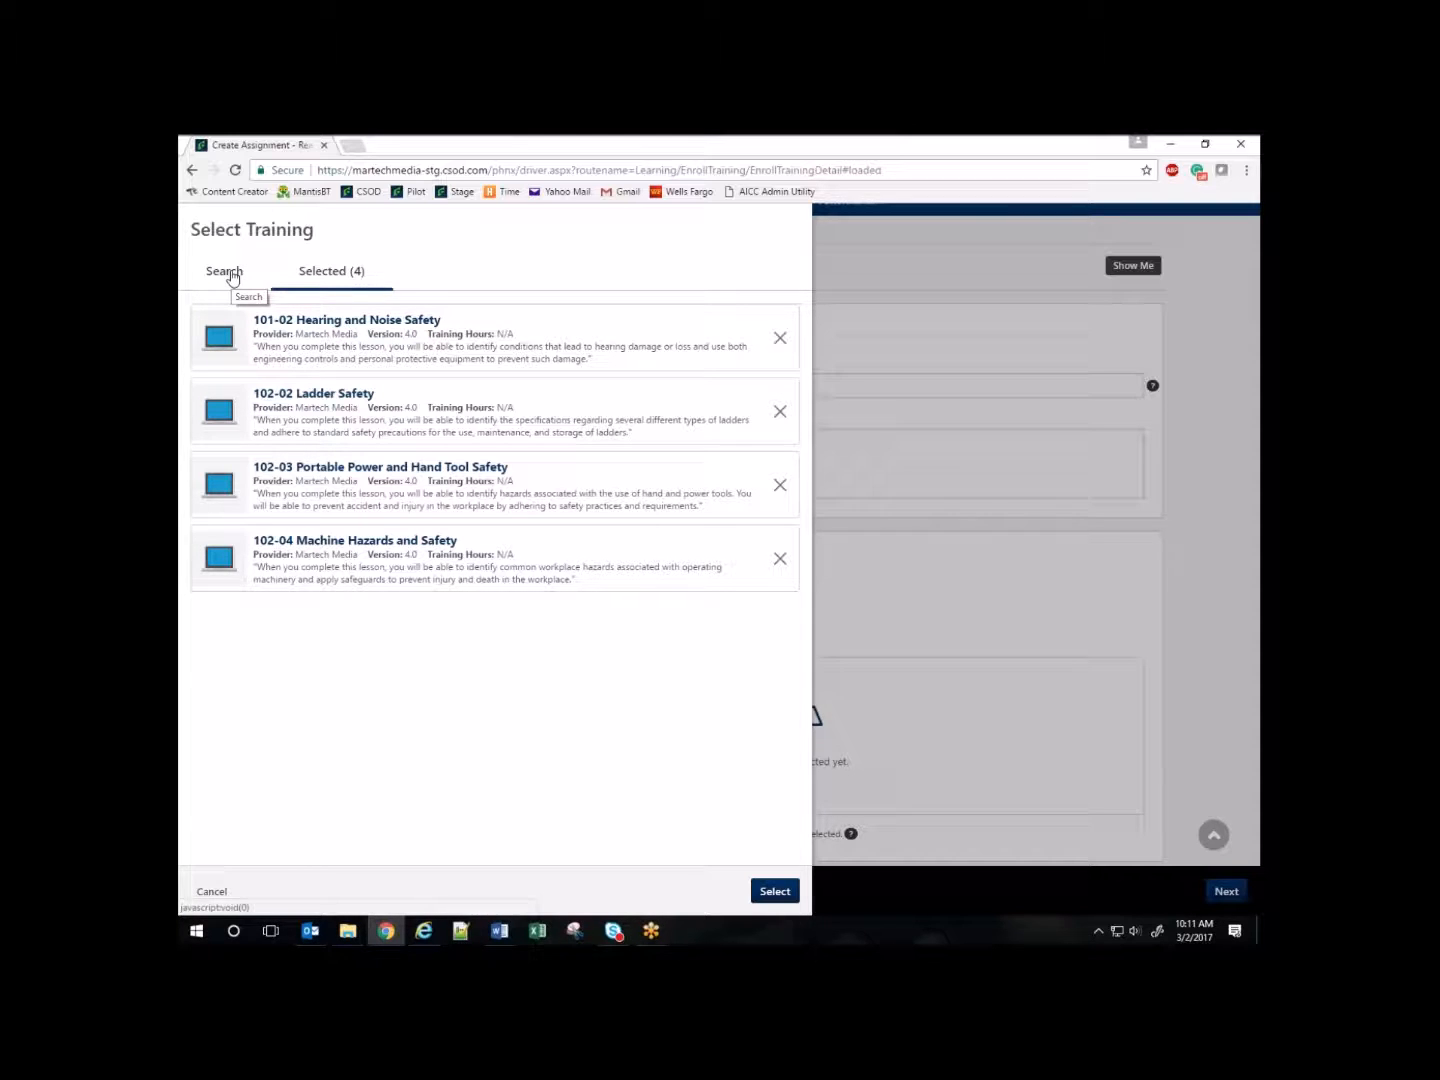
click(780, 562)
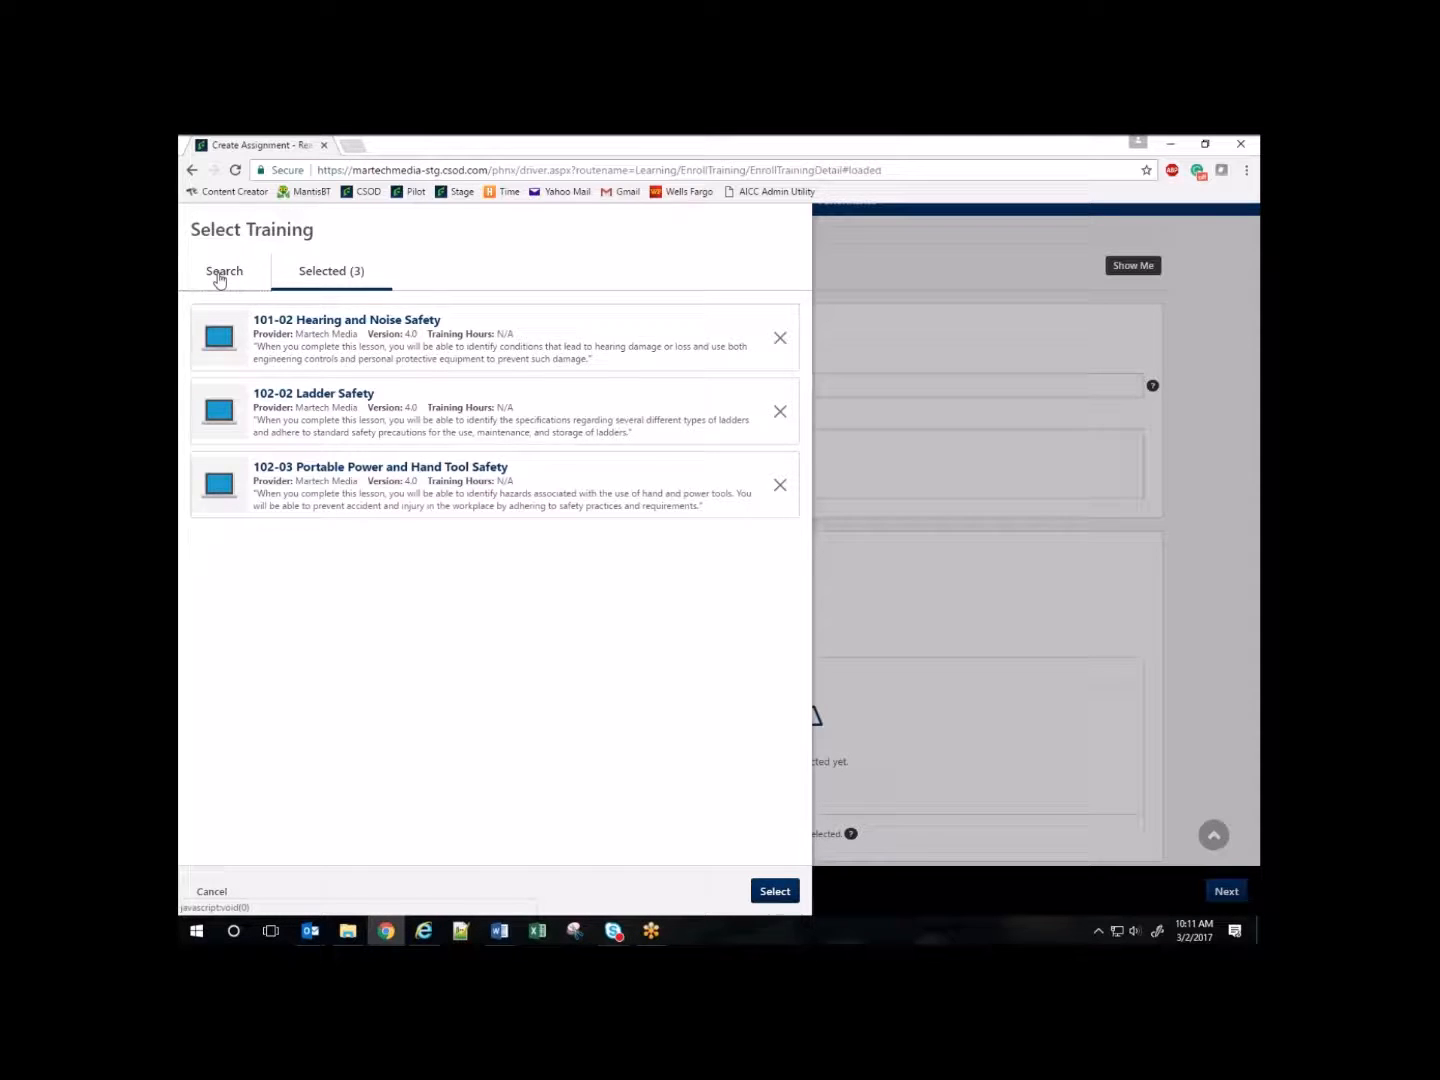
click(221, 276)
scroll(312, 700, down, 5)
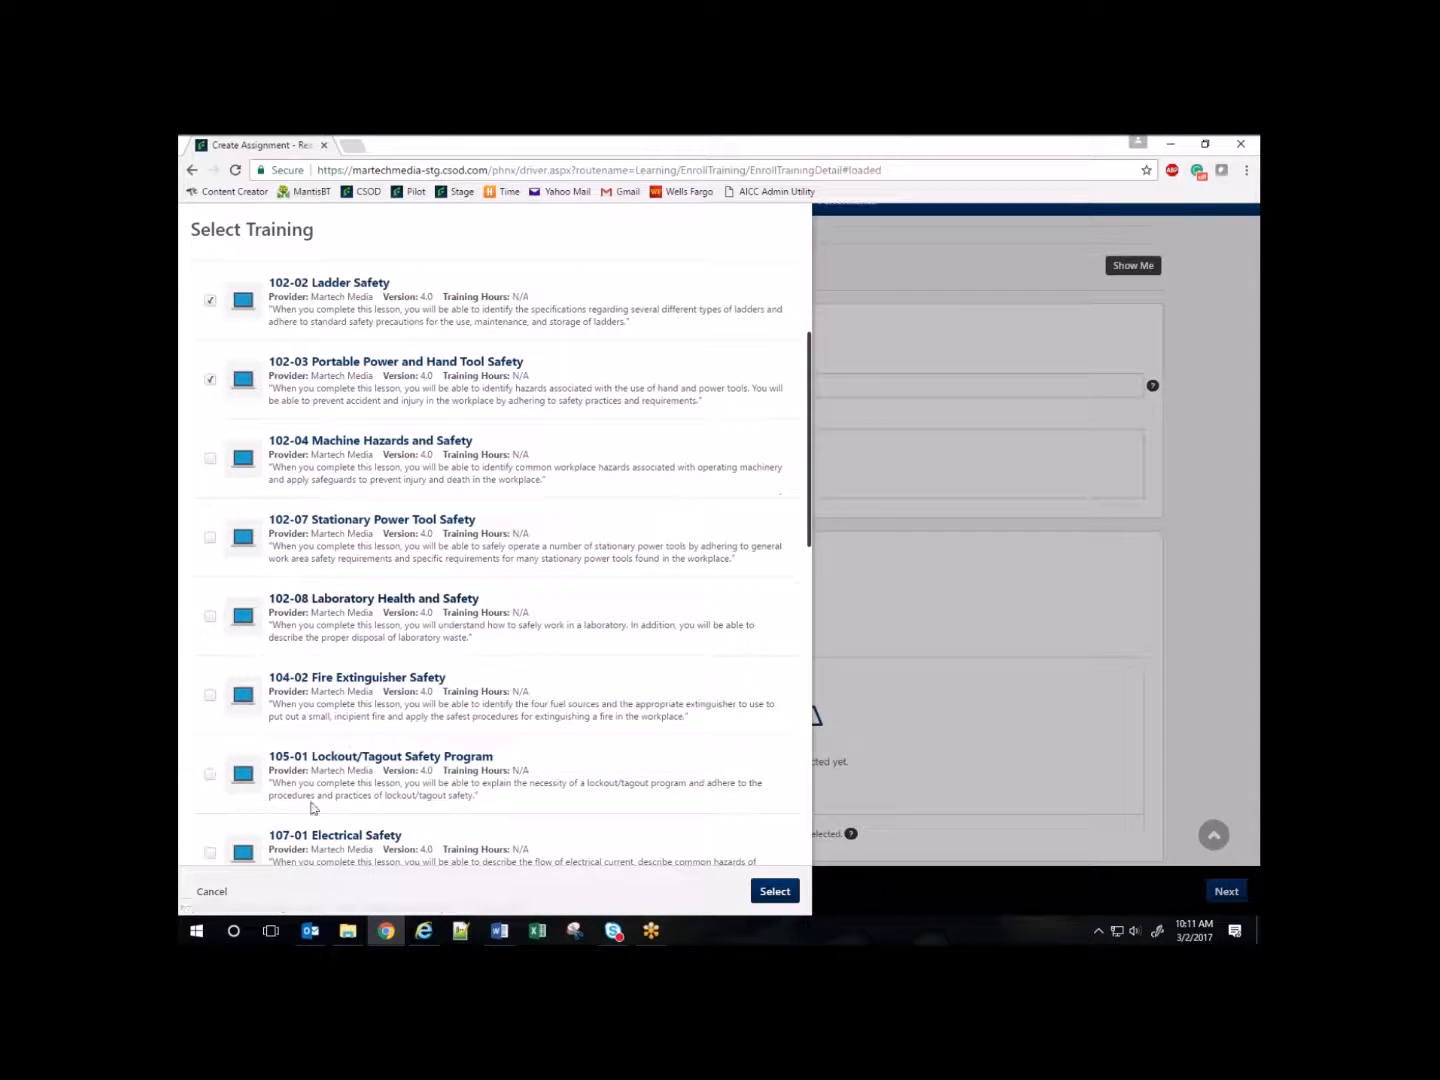
click(210, 776)
click(210, 852)
click(775, 894)
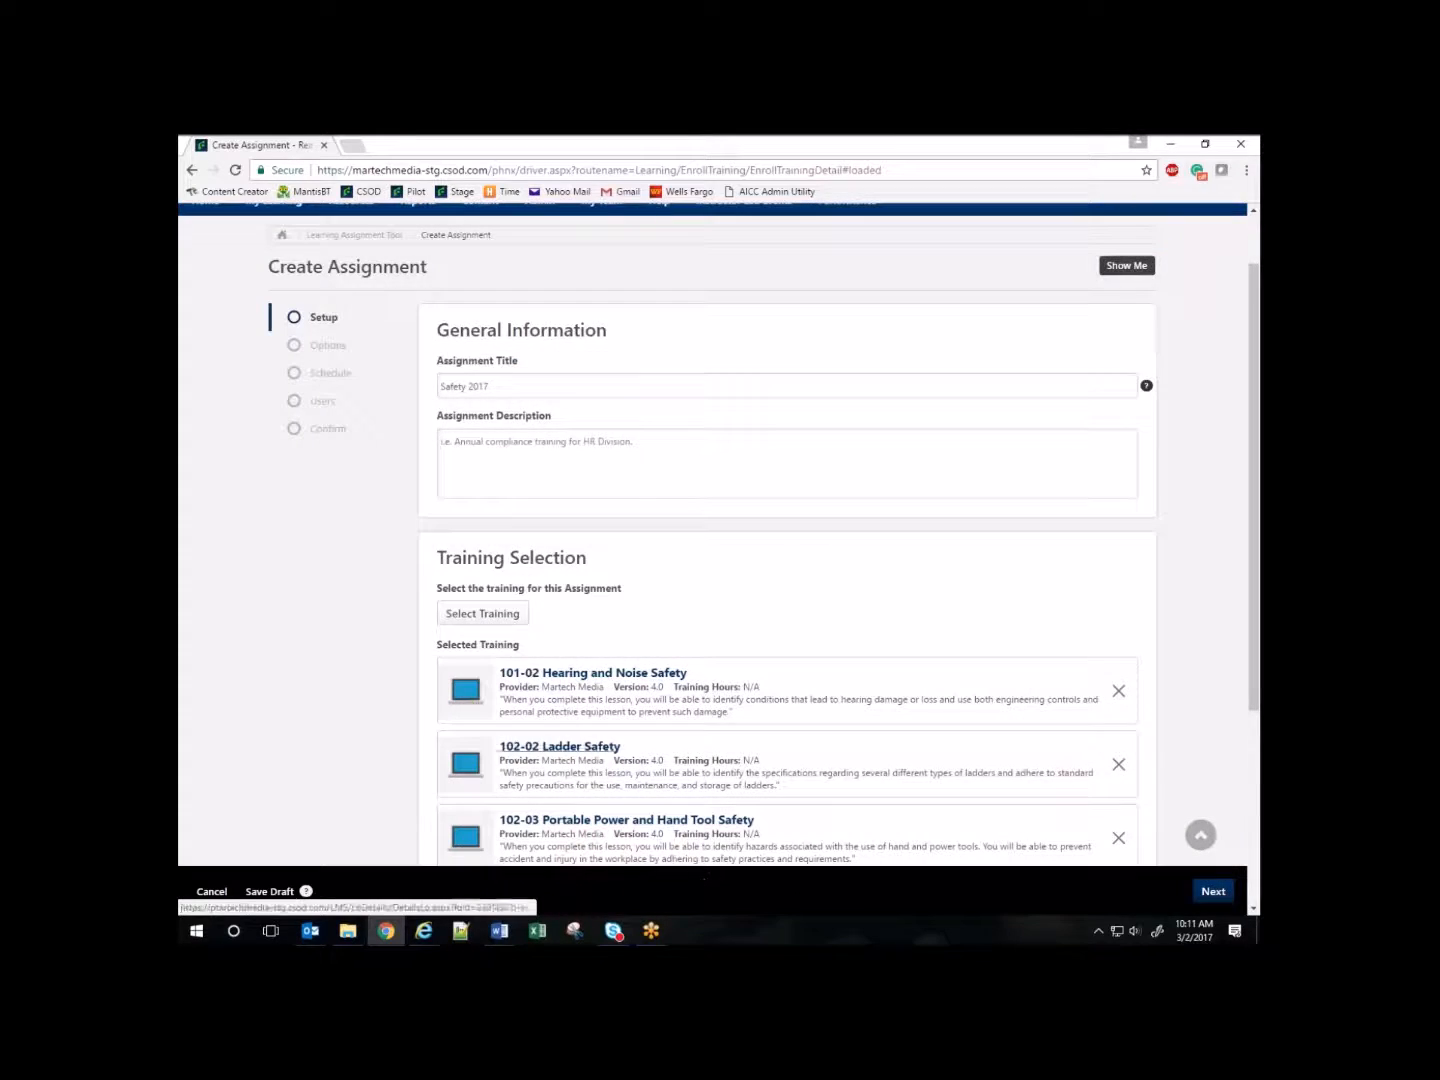
Step: Review the assignment's general information and selected training, and continue from Setup to Options
scroll(648, 628, down, 5)
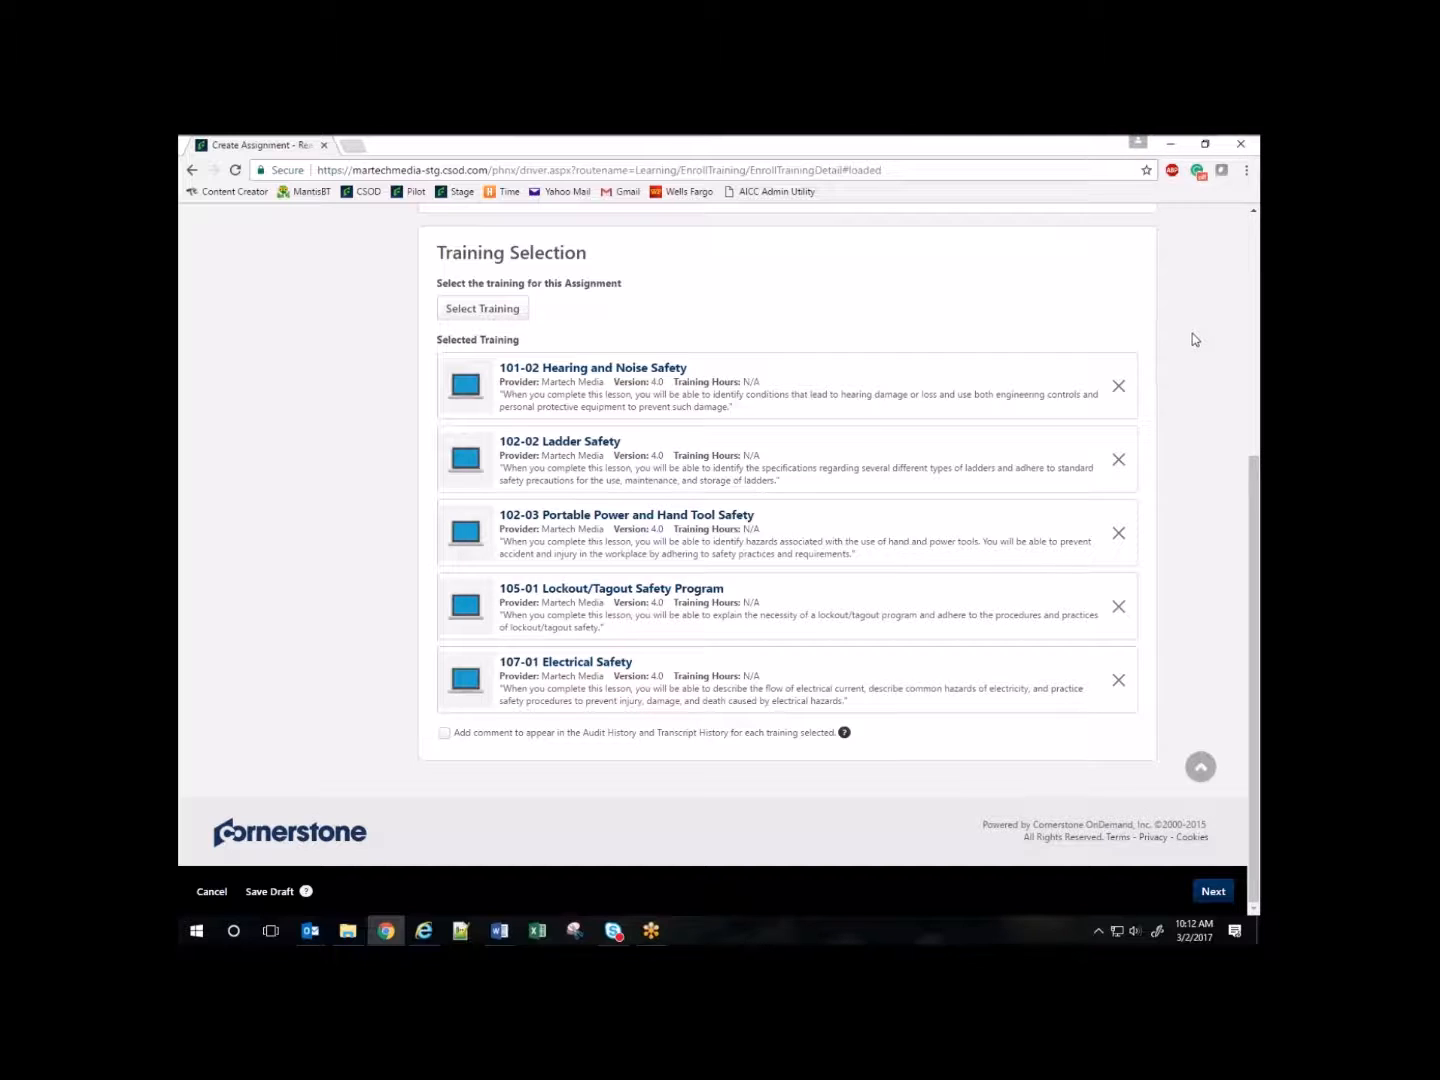
scroll(1211, 327, up, 1)
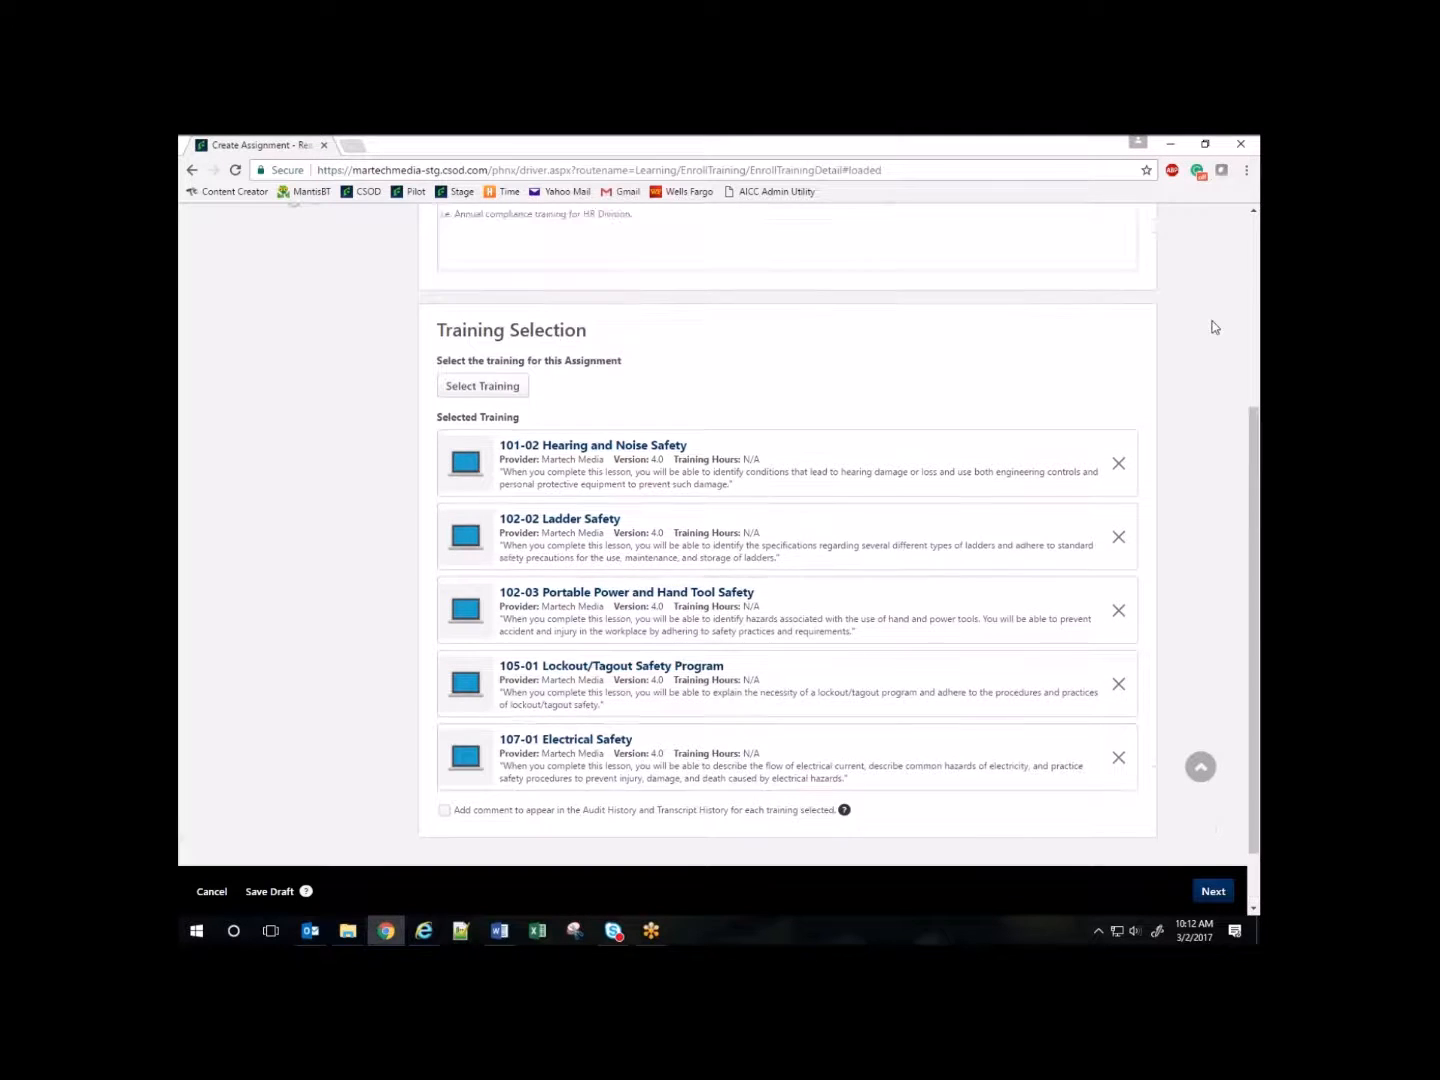
scroll(1210, 328, up, 2)
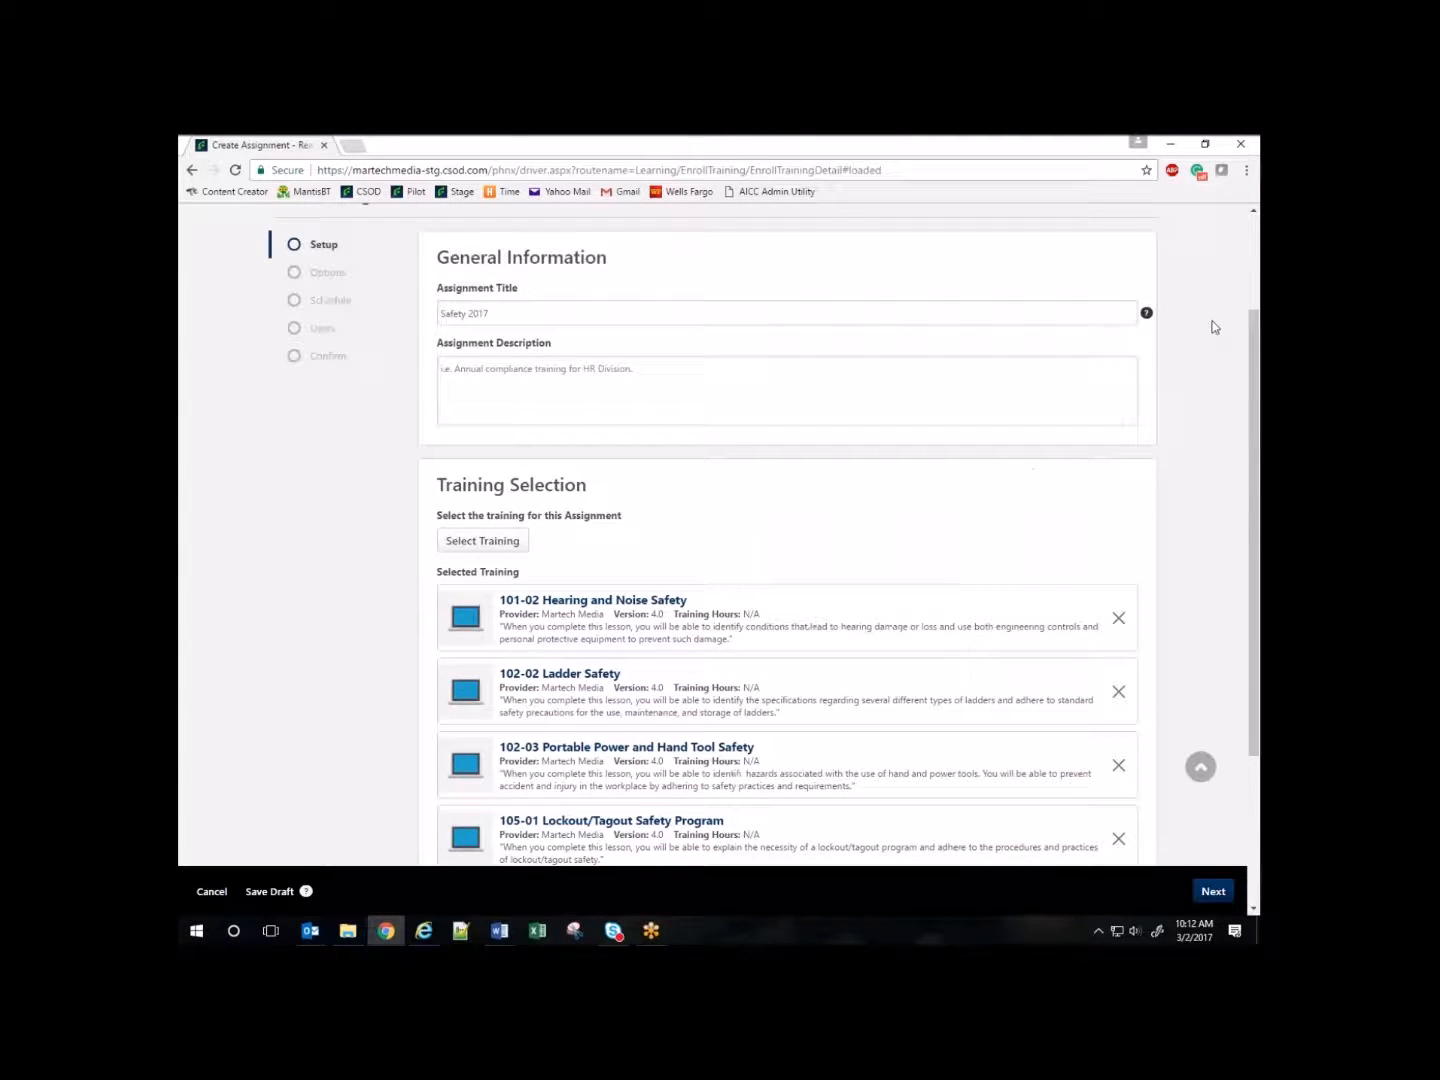
scroll(370, 461, up, 2)
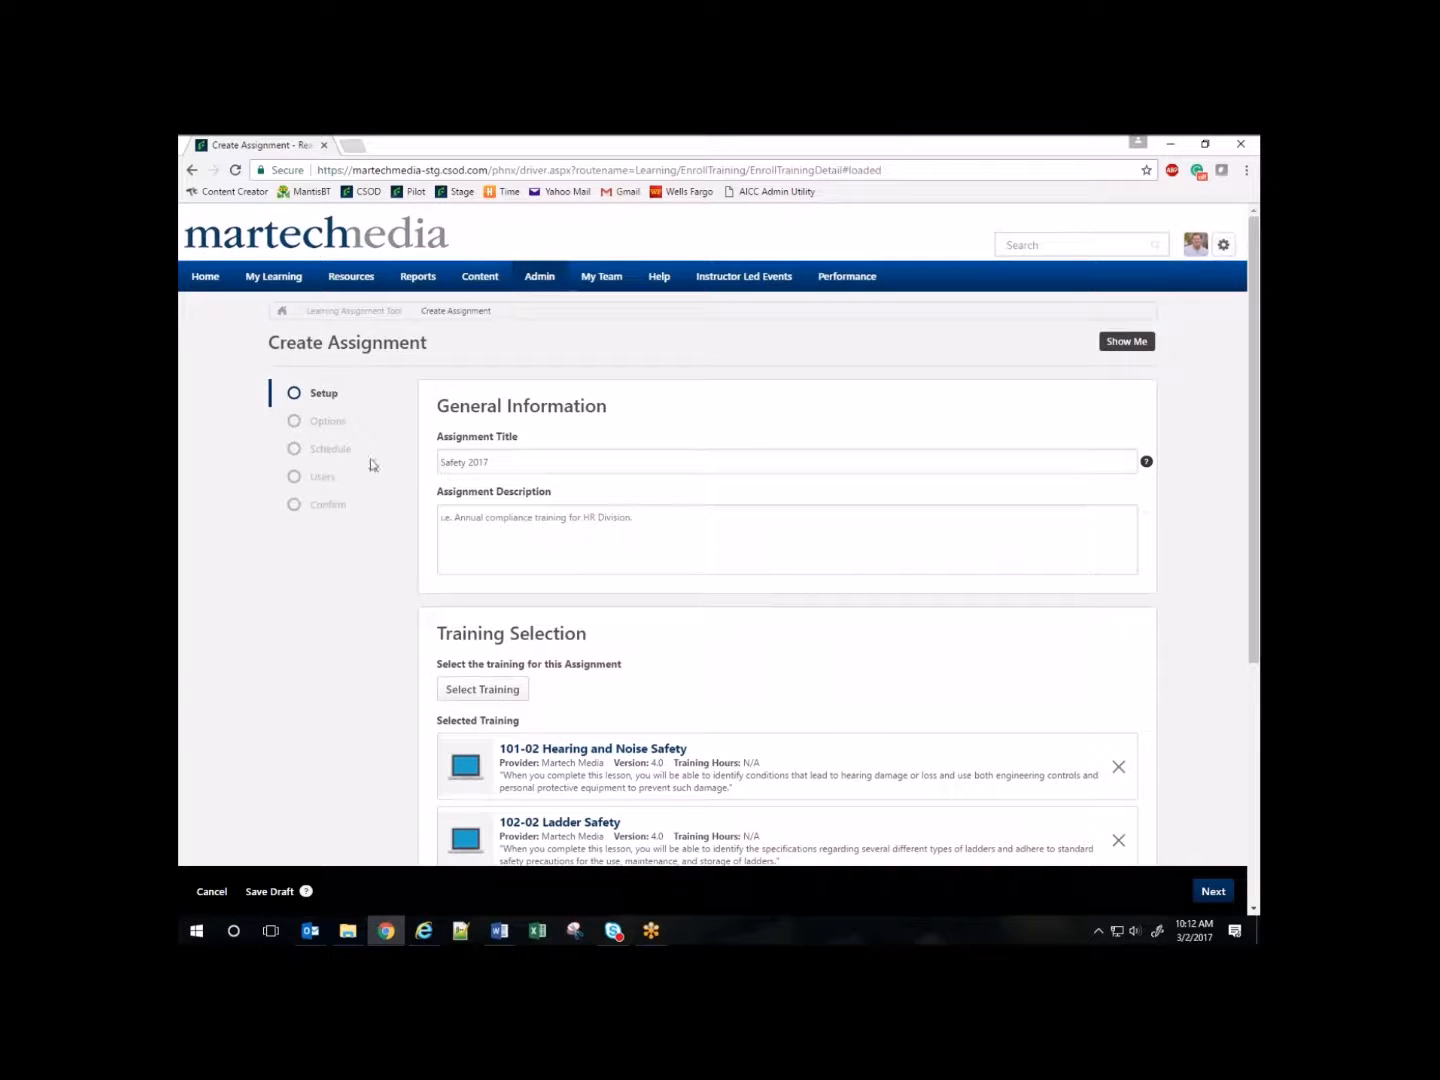
click(1213, 891)
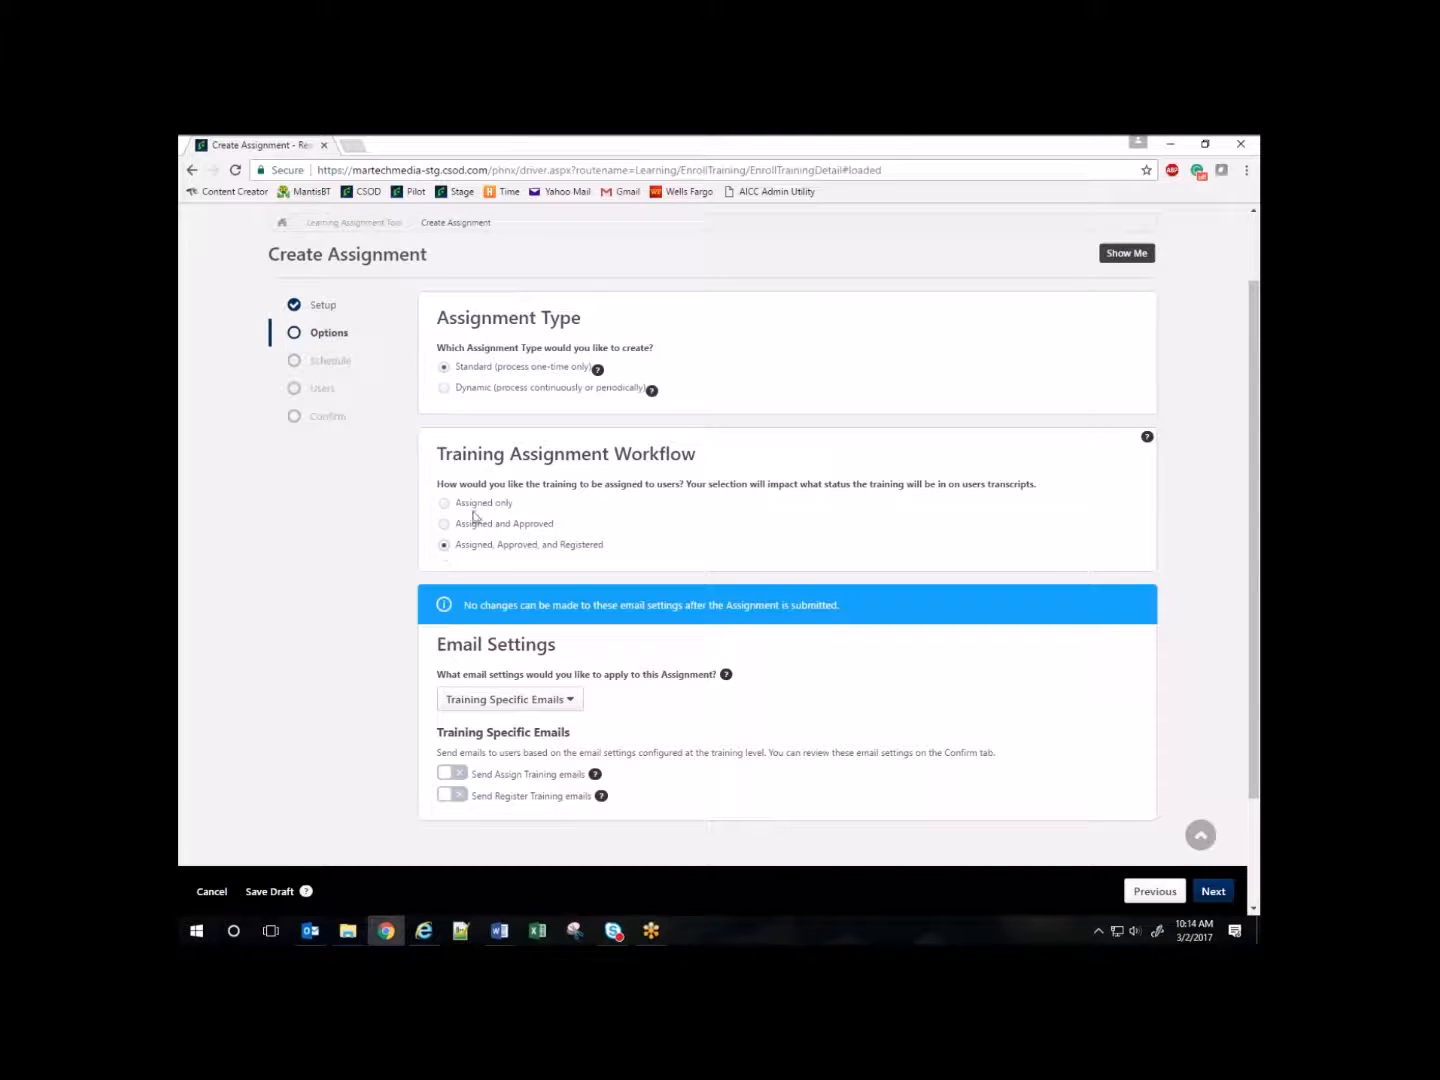
Step: Keep the default assignment type, training workflow and email settings, and continue to the Schedule stage
scroll(630, 668, down, 3)
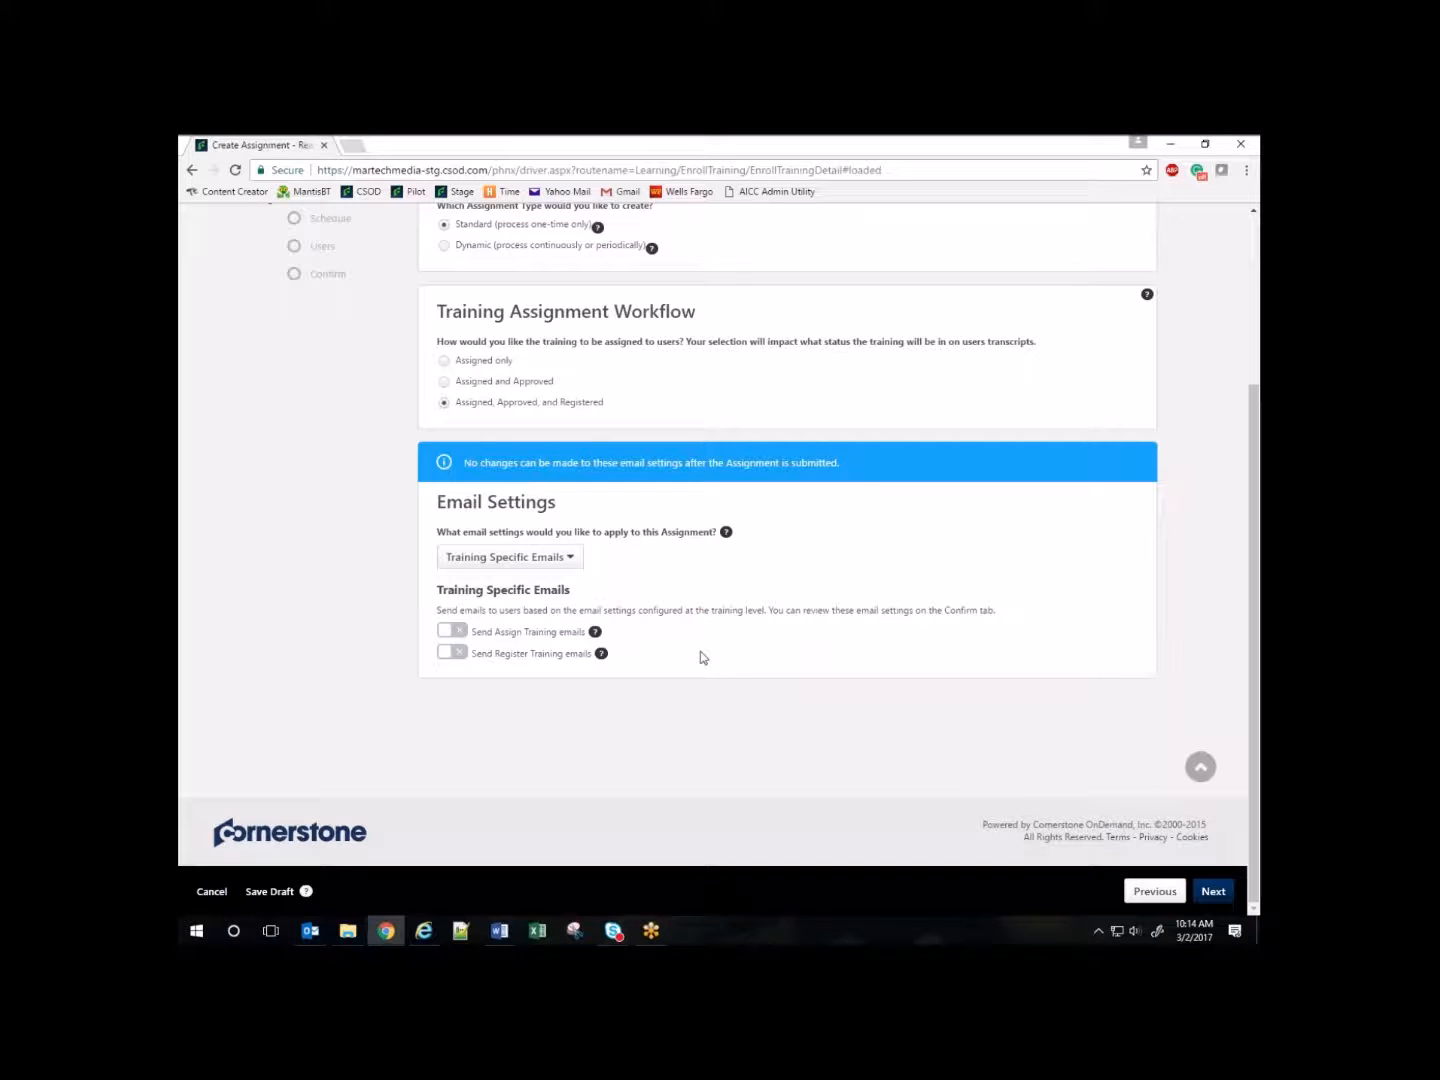
drag(1255, 413, 1256, 325)
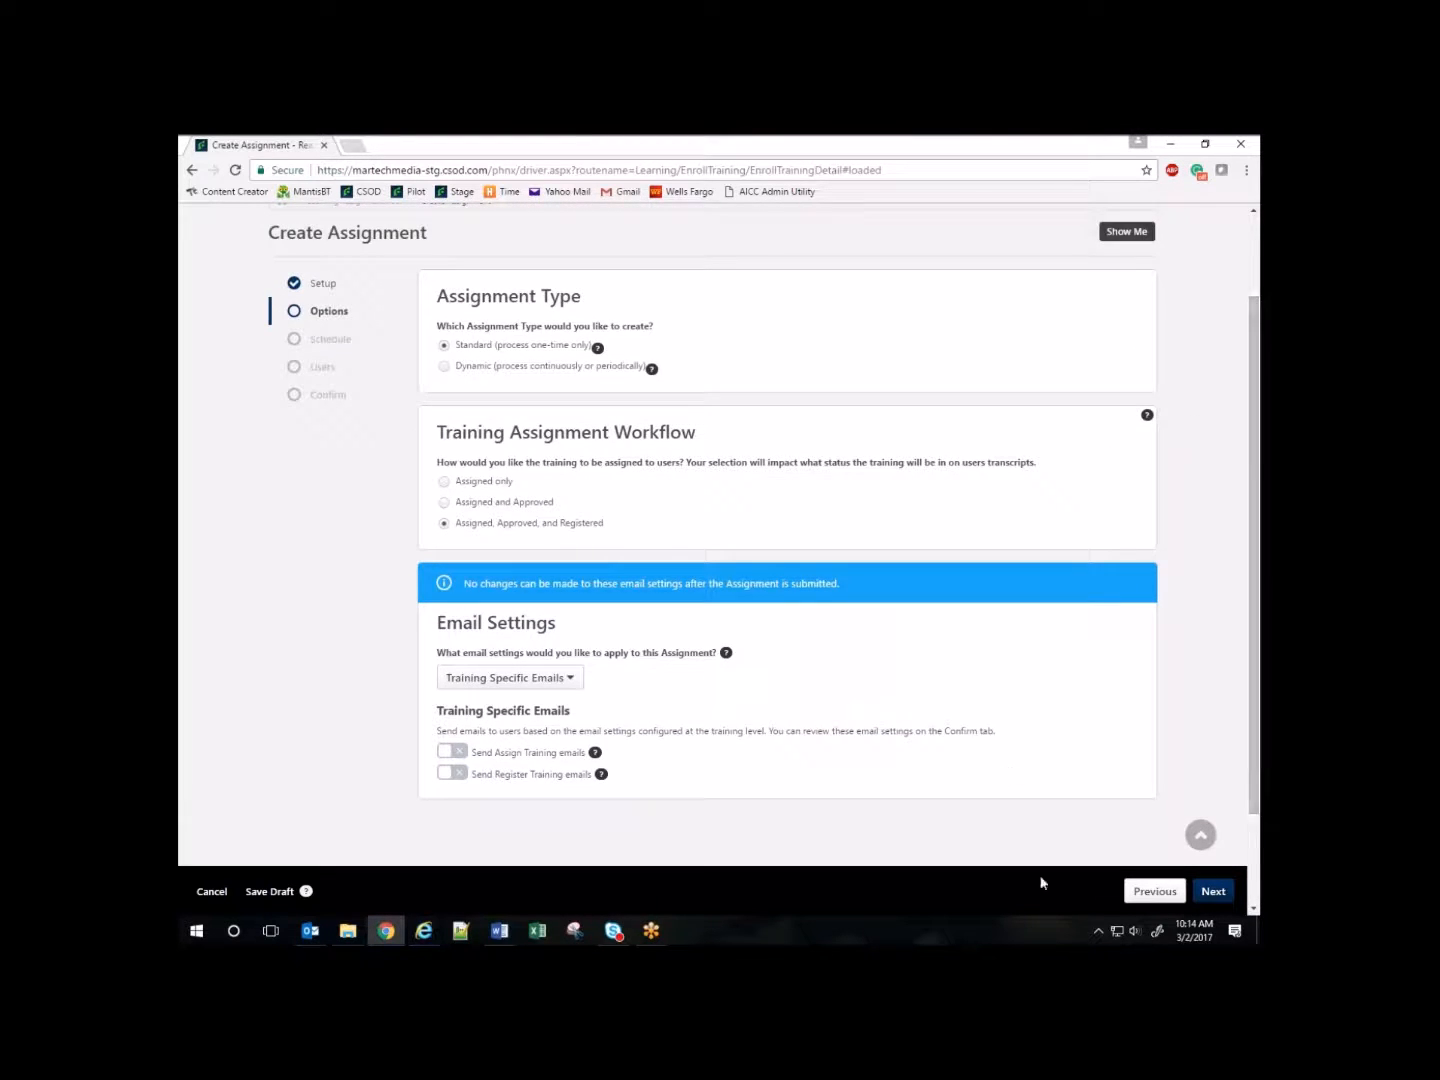
click(1212, 892)
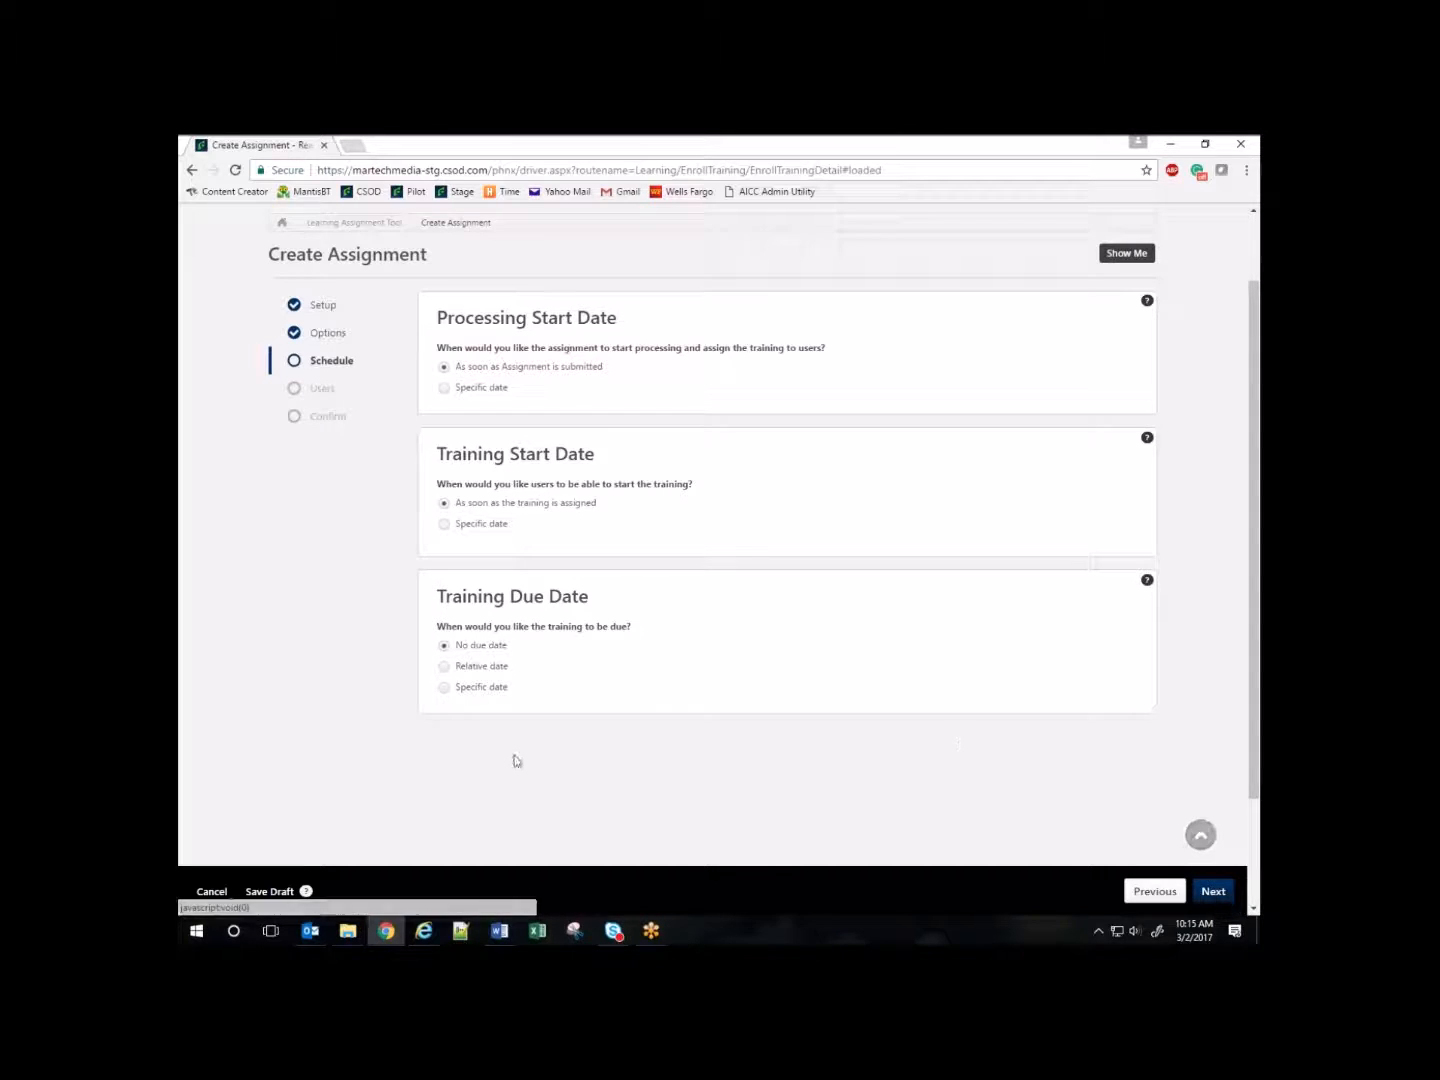
Step: Schedule the assignment to start processing on the specific date 4/3/2017 at 9:00 AM
click(444, 390)
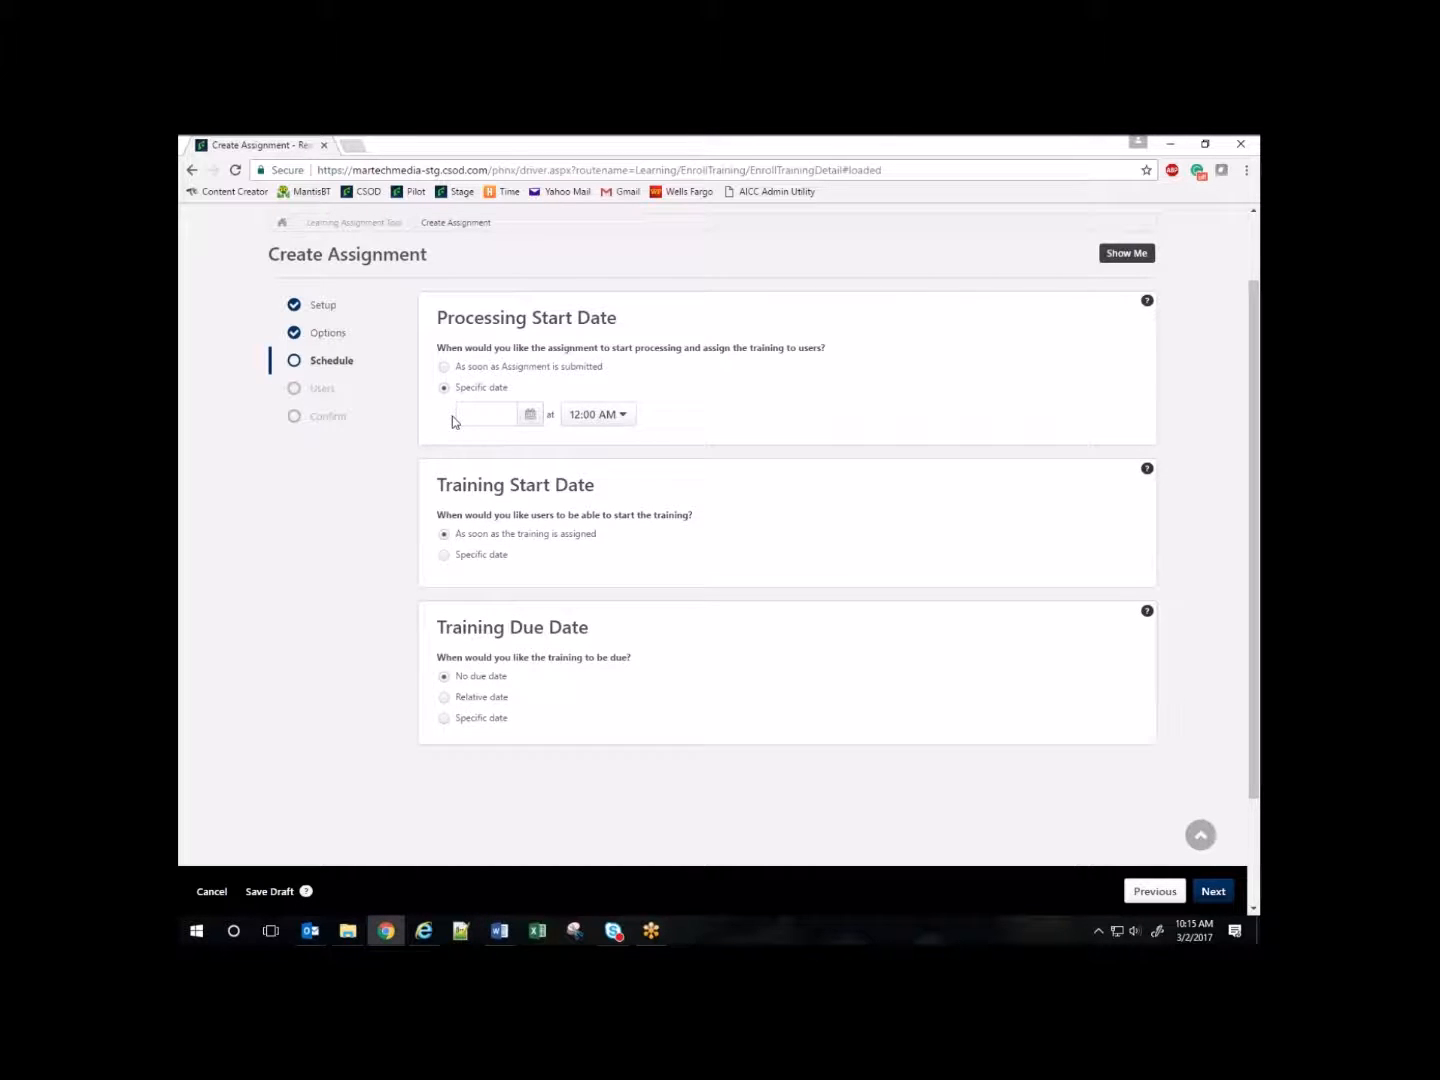
click(530, 413)
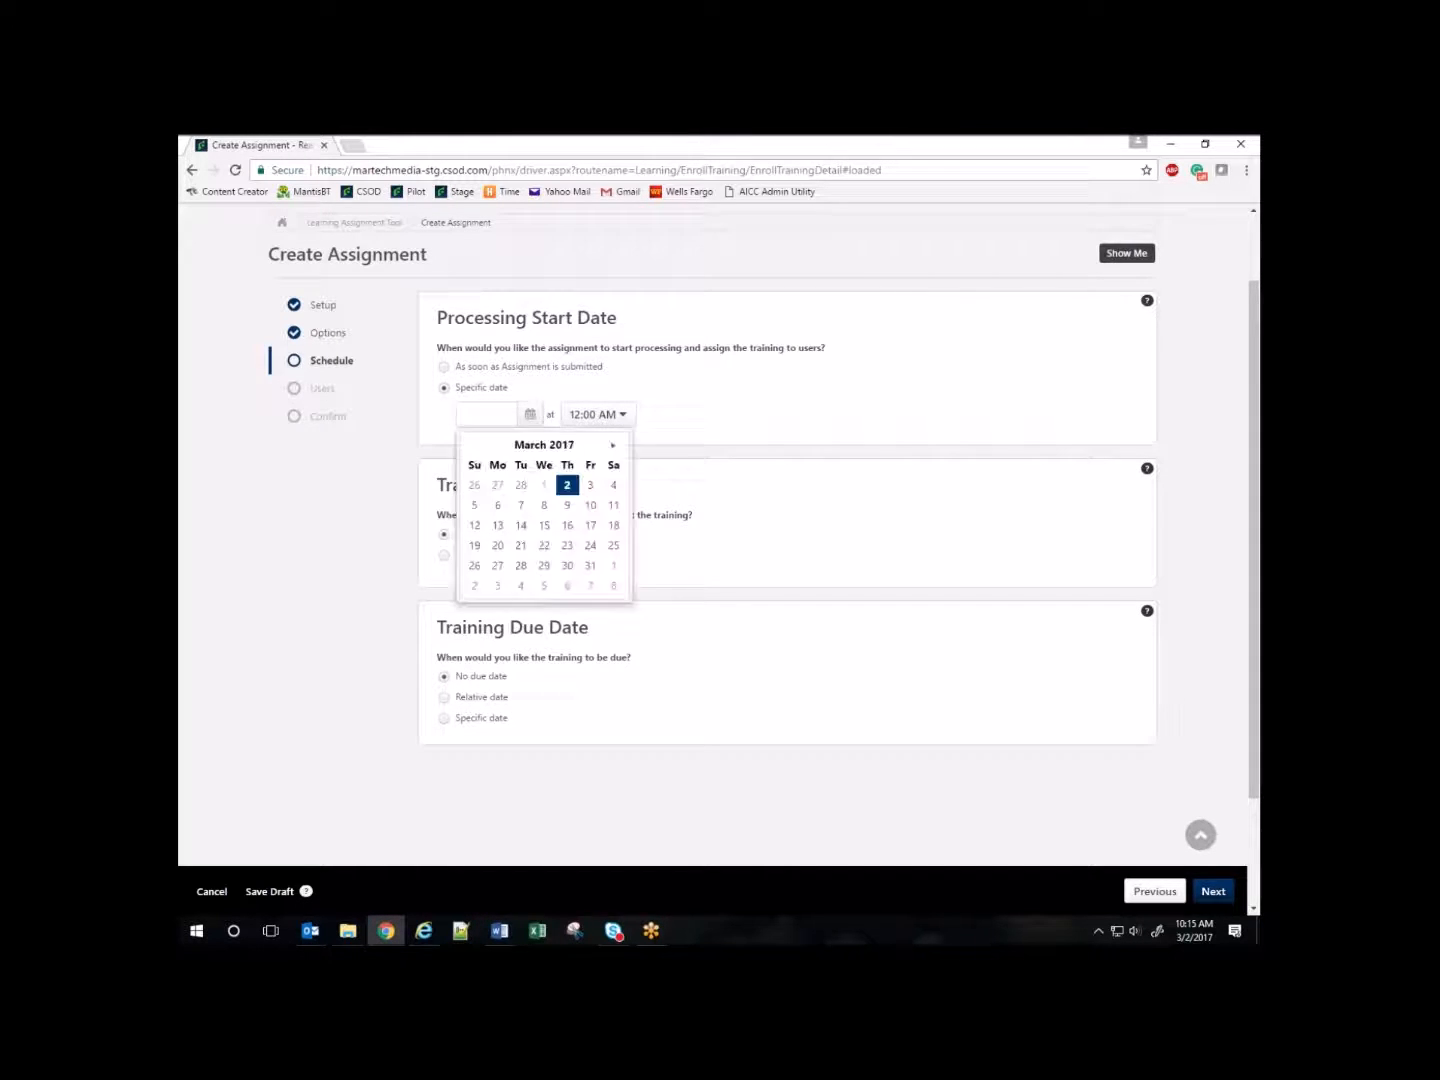
click(613, 445)
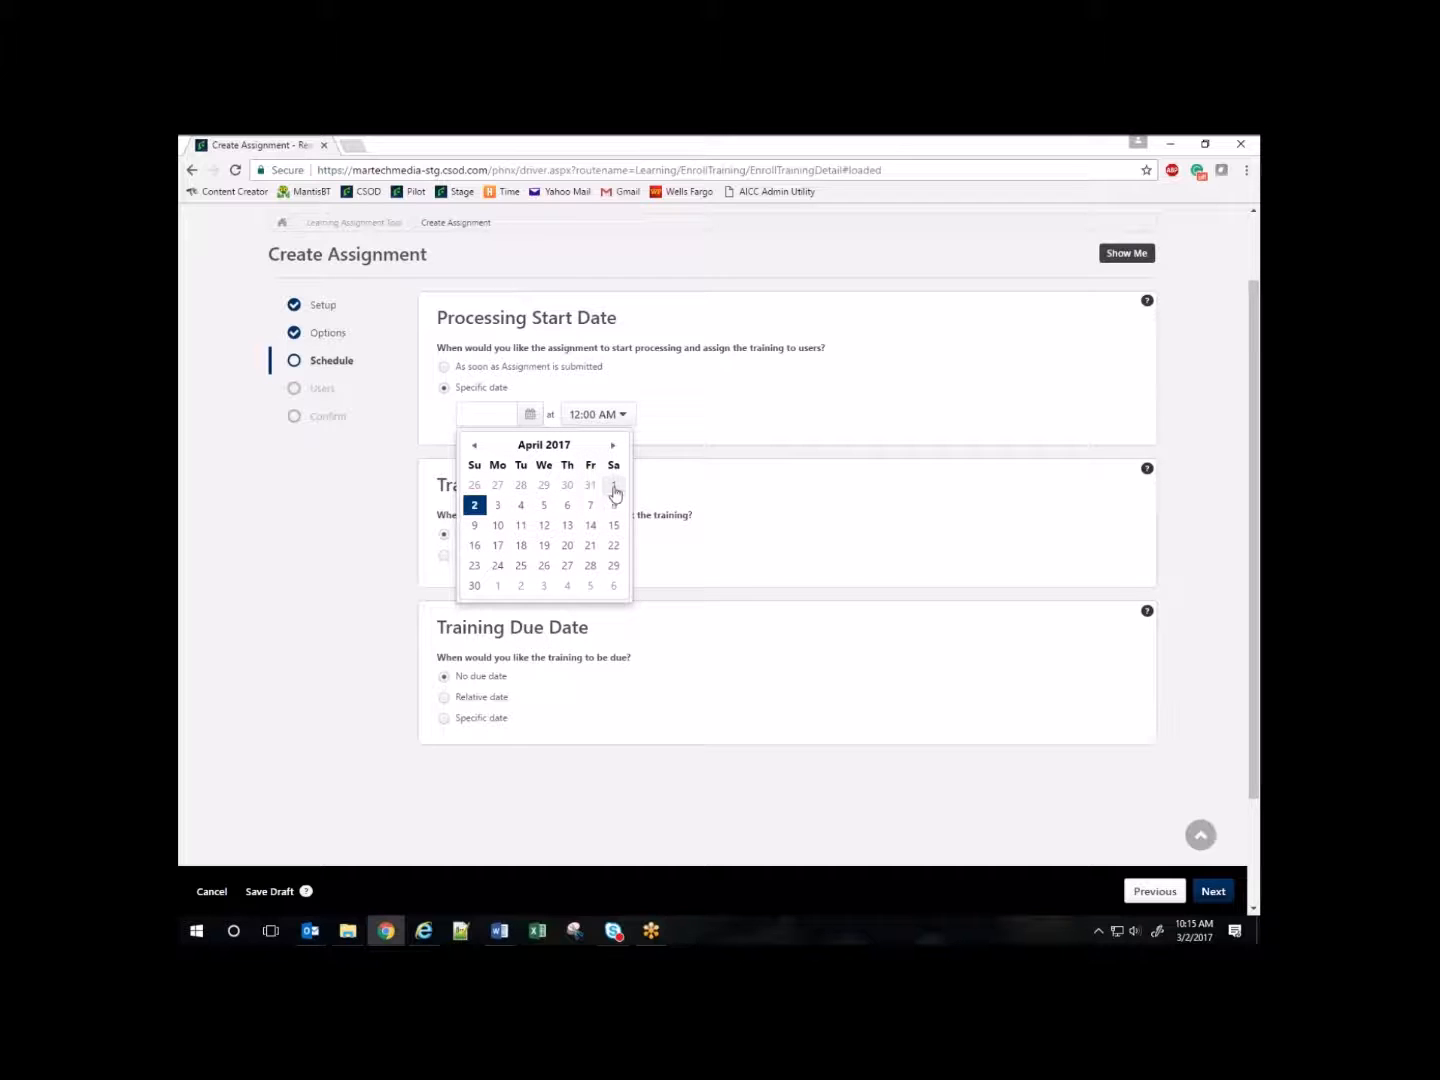
click(498, 524)
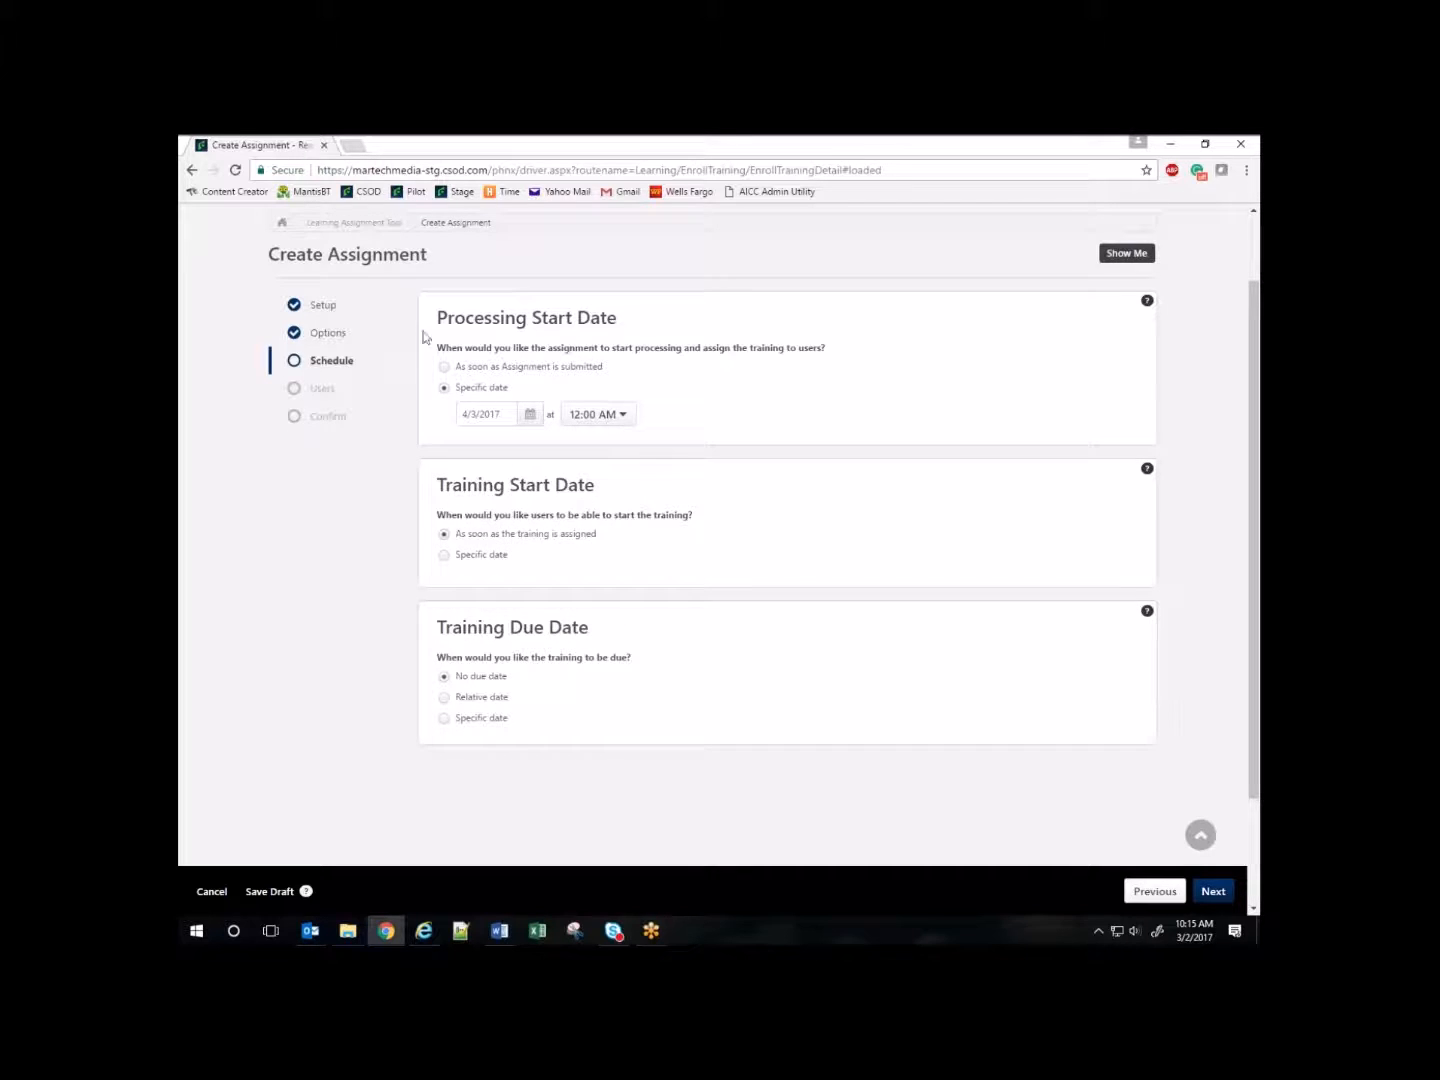
click(613, 418)
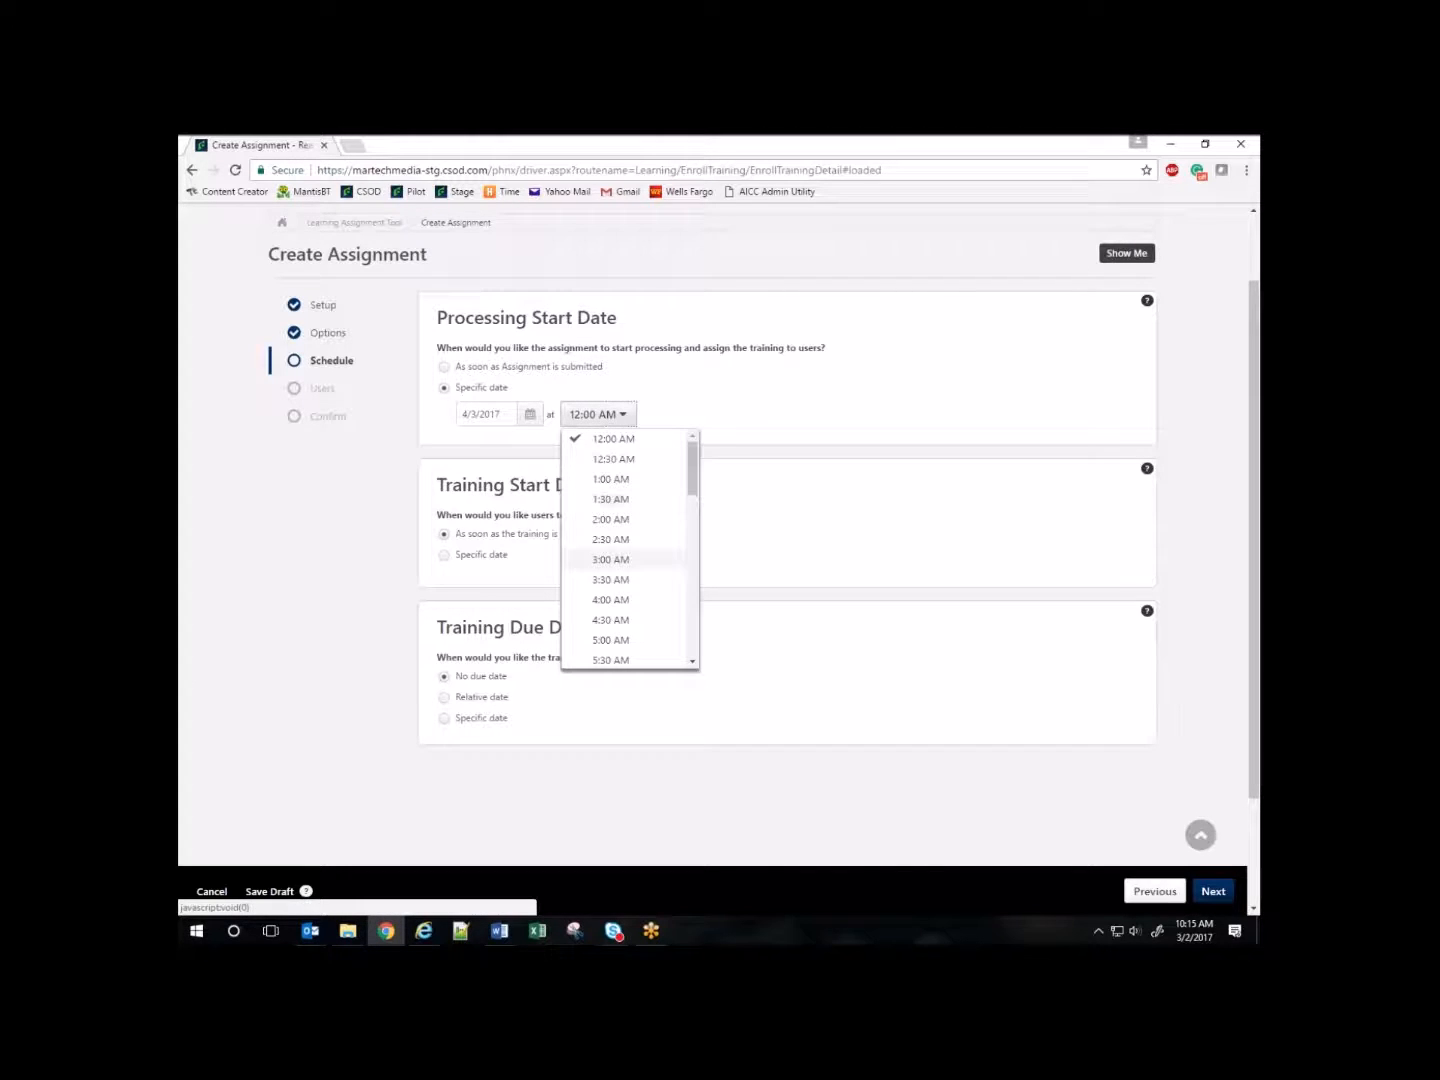
scroll(623, 575, down, 3)
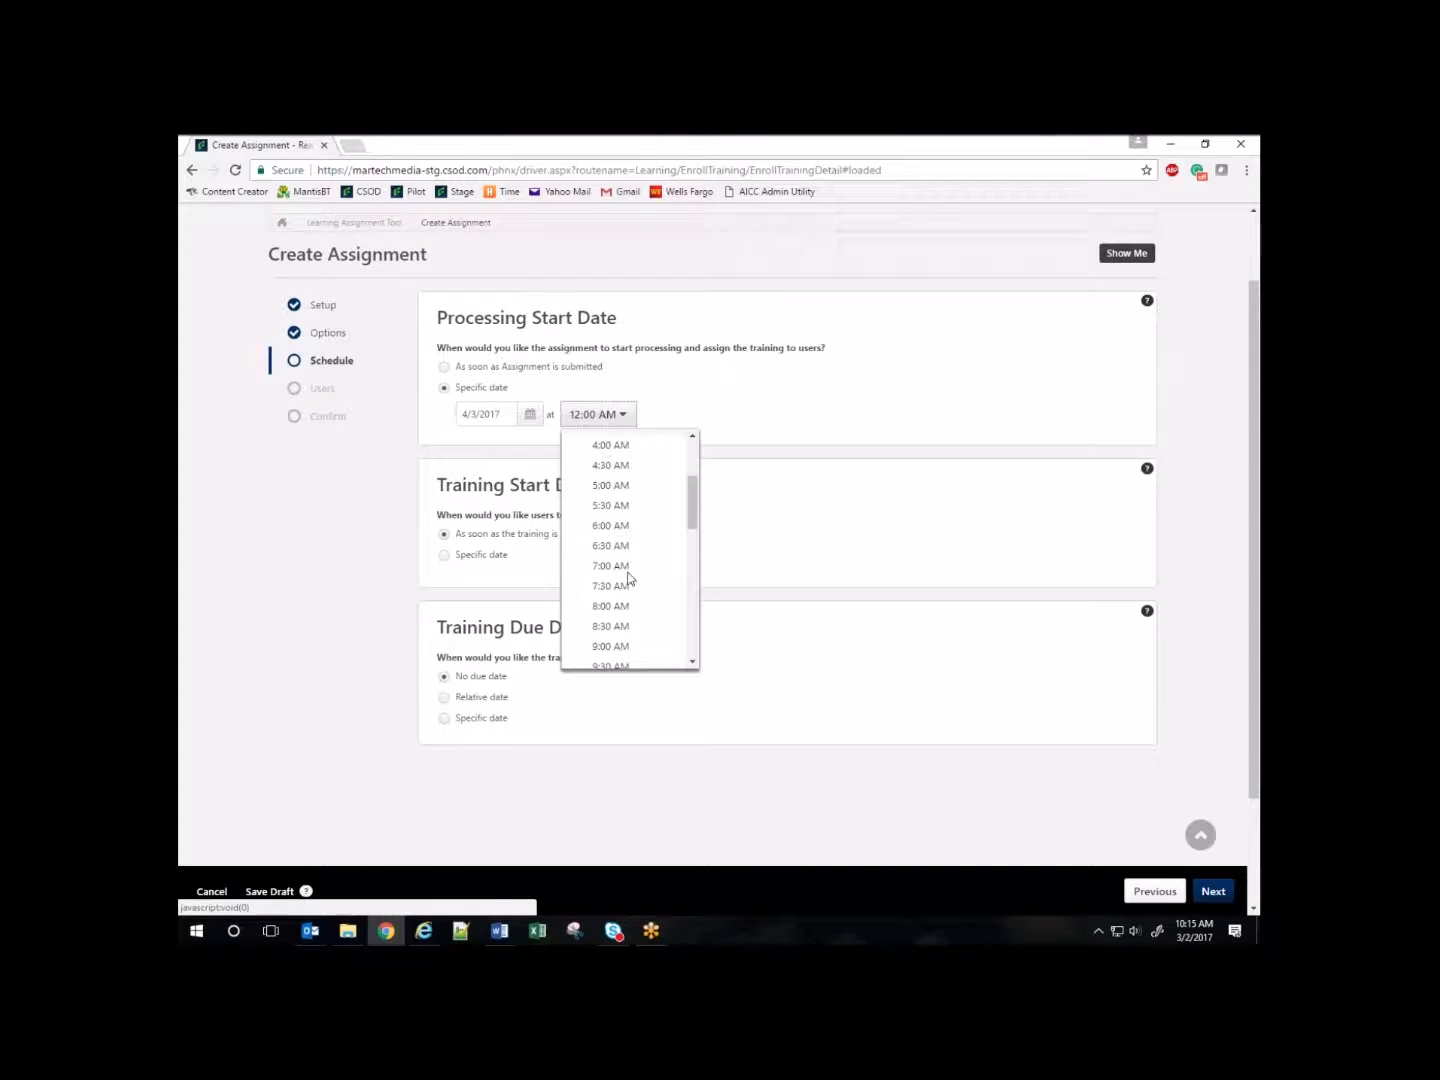
click(614, 645)
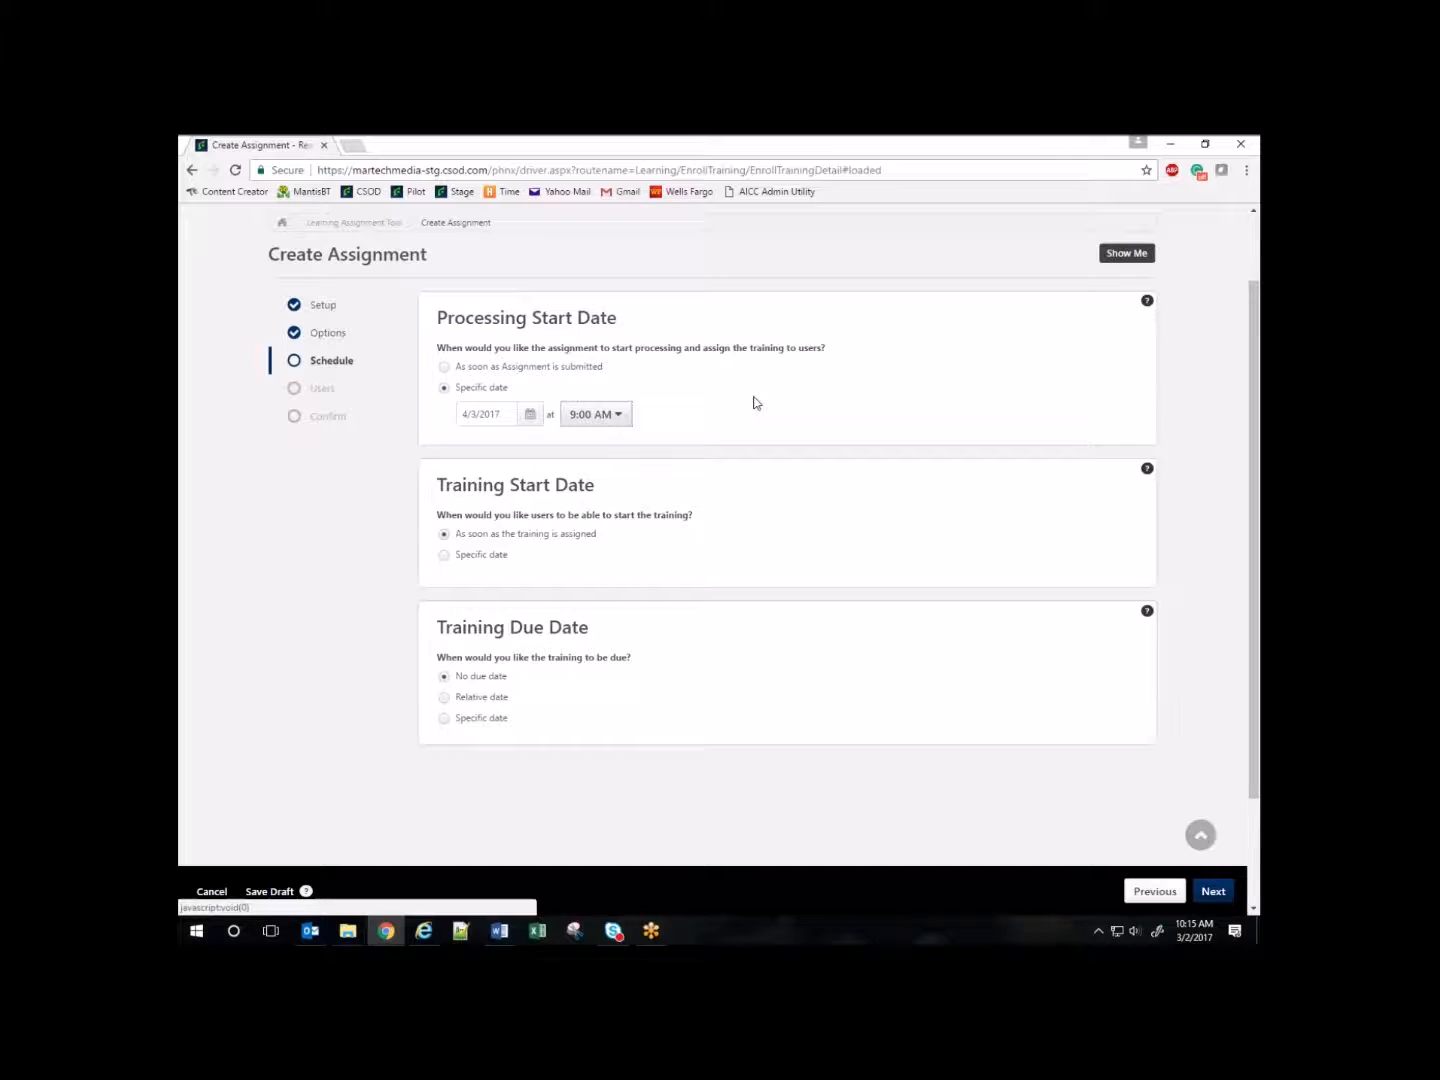
Step: Set processing to start as soon as the assignment is submitted, and continue to the Users stage
click(443, 368)
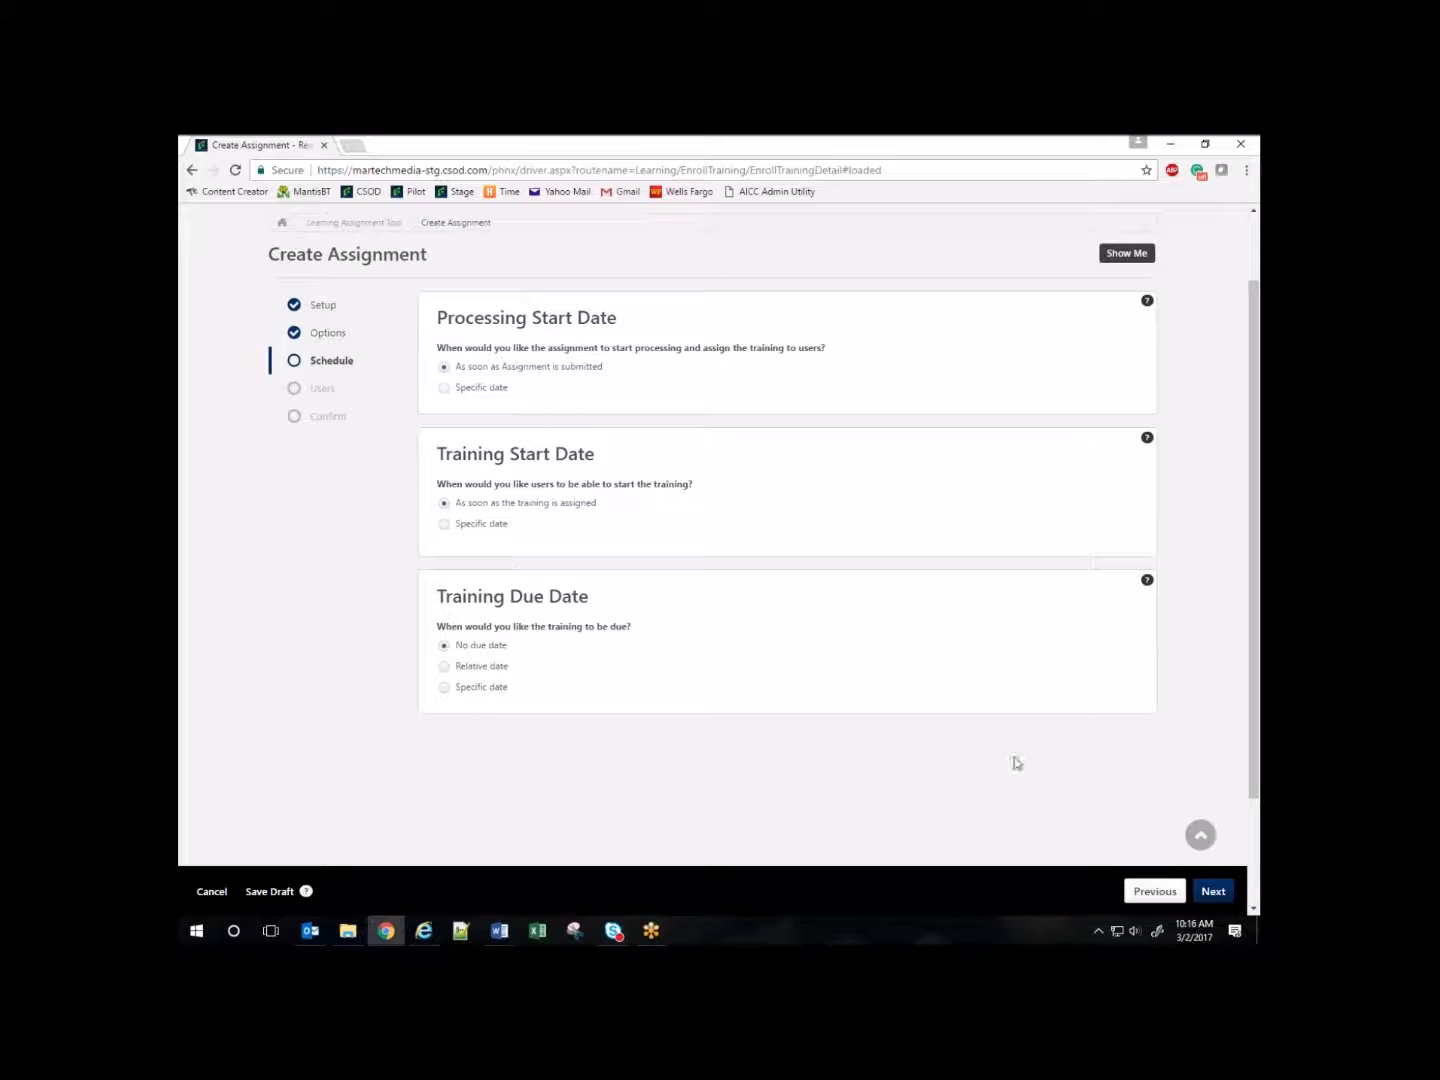
click(1214, 891)
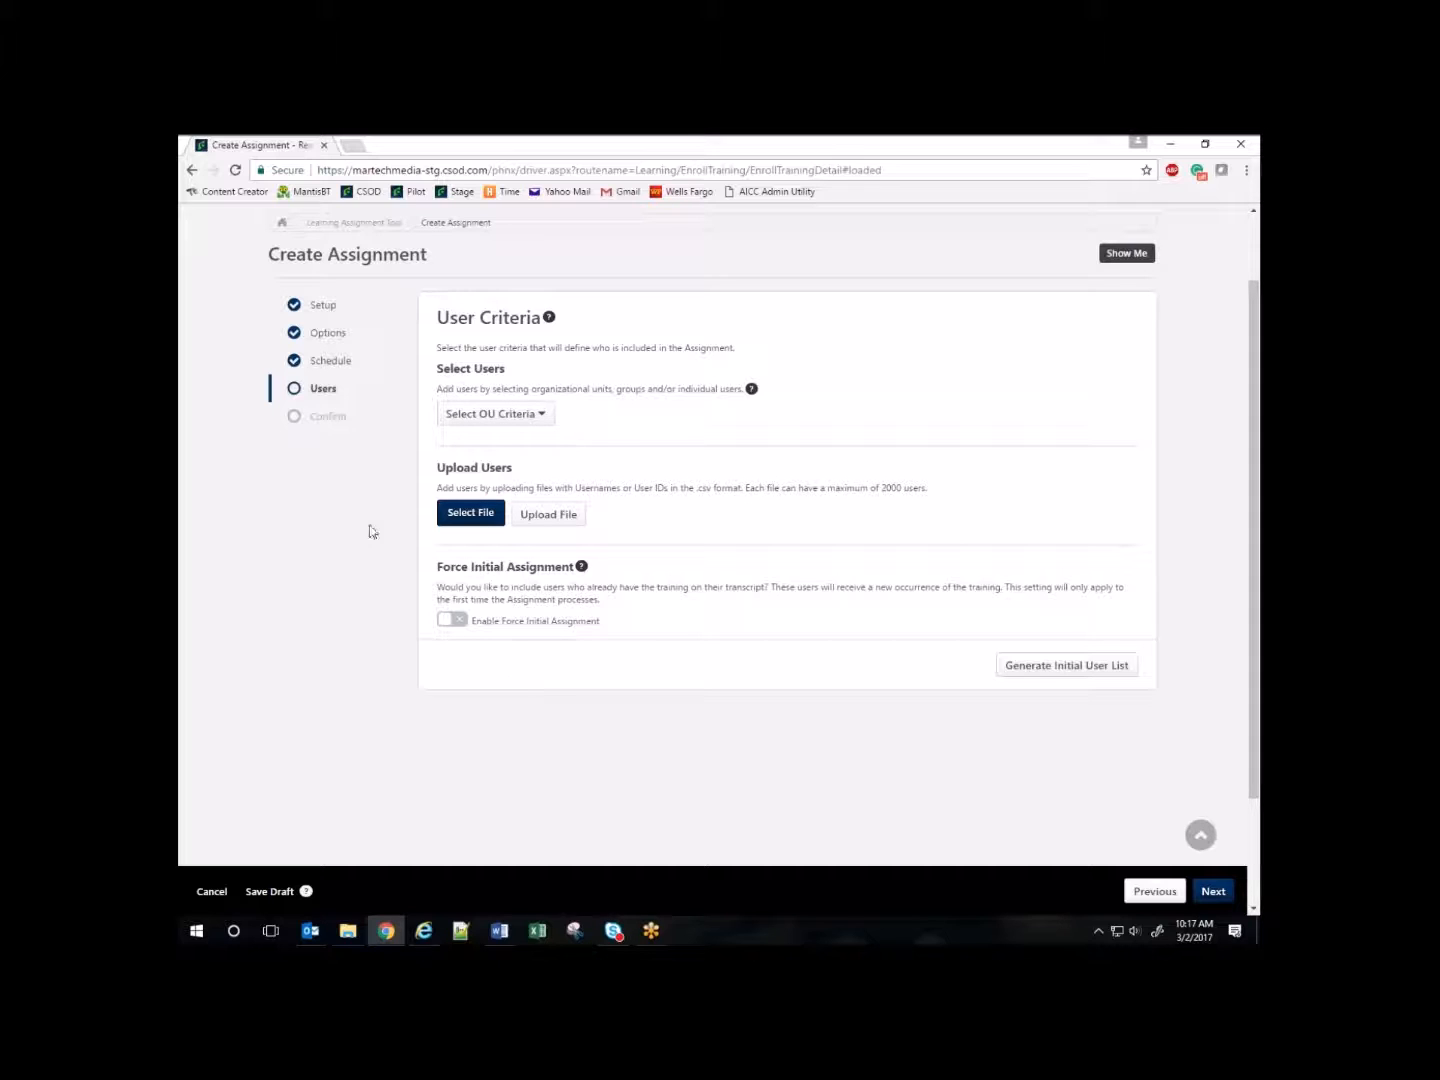
Step: Choose Users as the selection criteria, search by last name, and add the fourth suggested user to the assignment
click(544, 417)
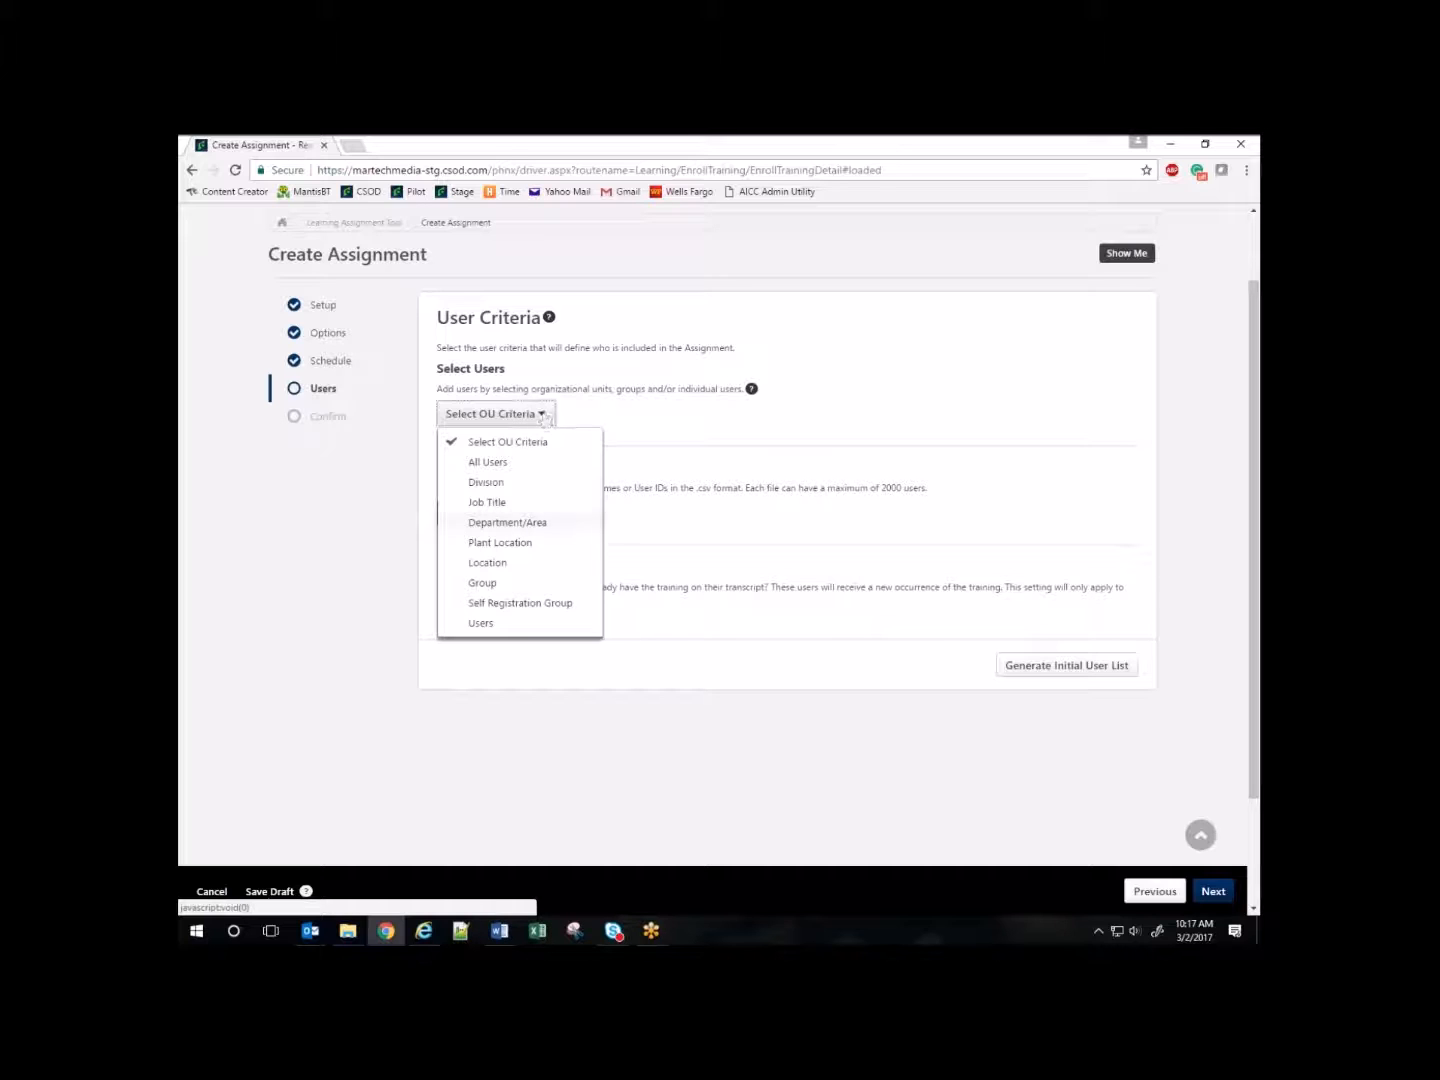
click(495, 623)
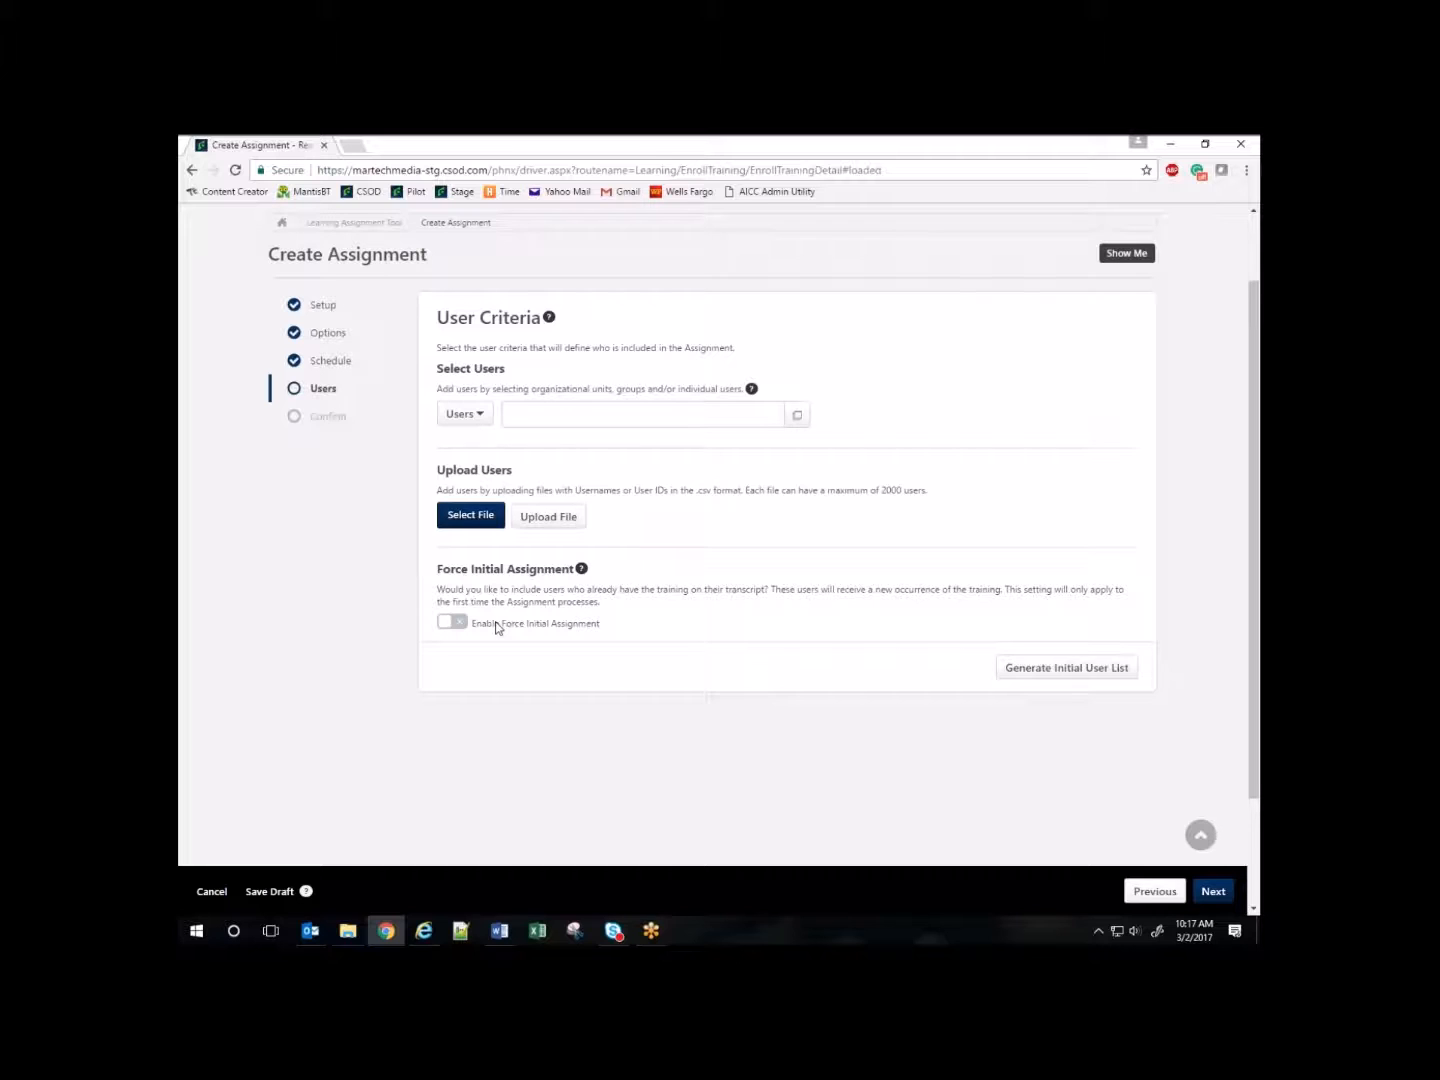
click(535, 415)
text(smith)
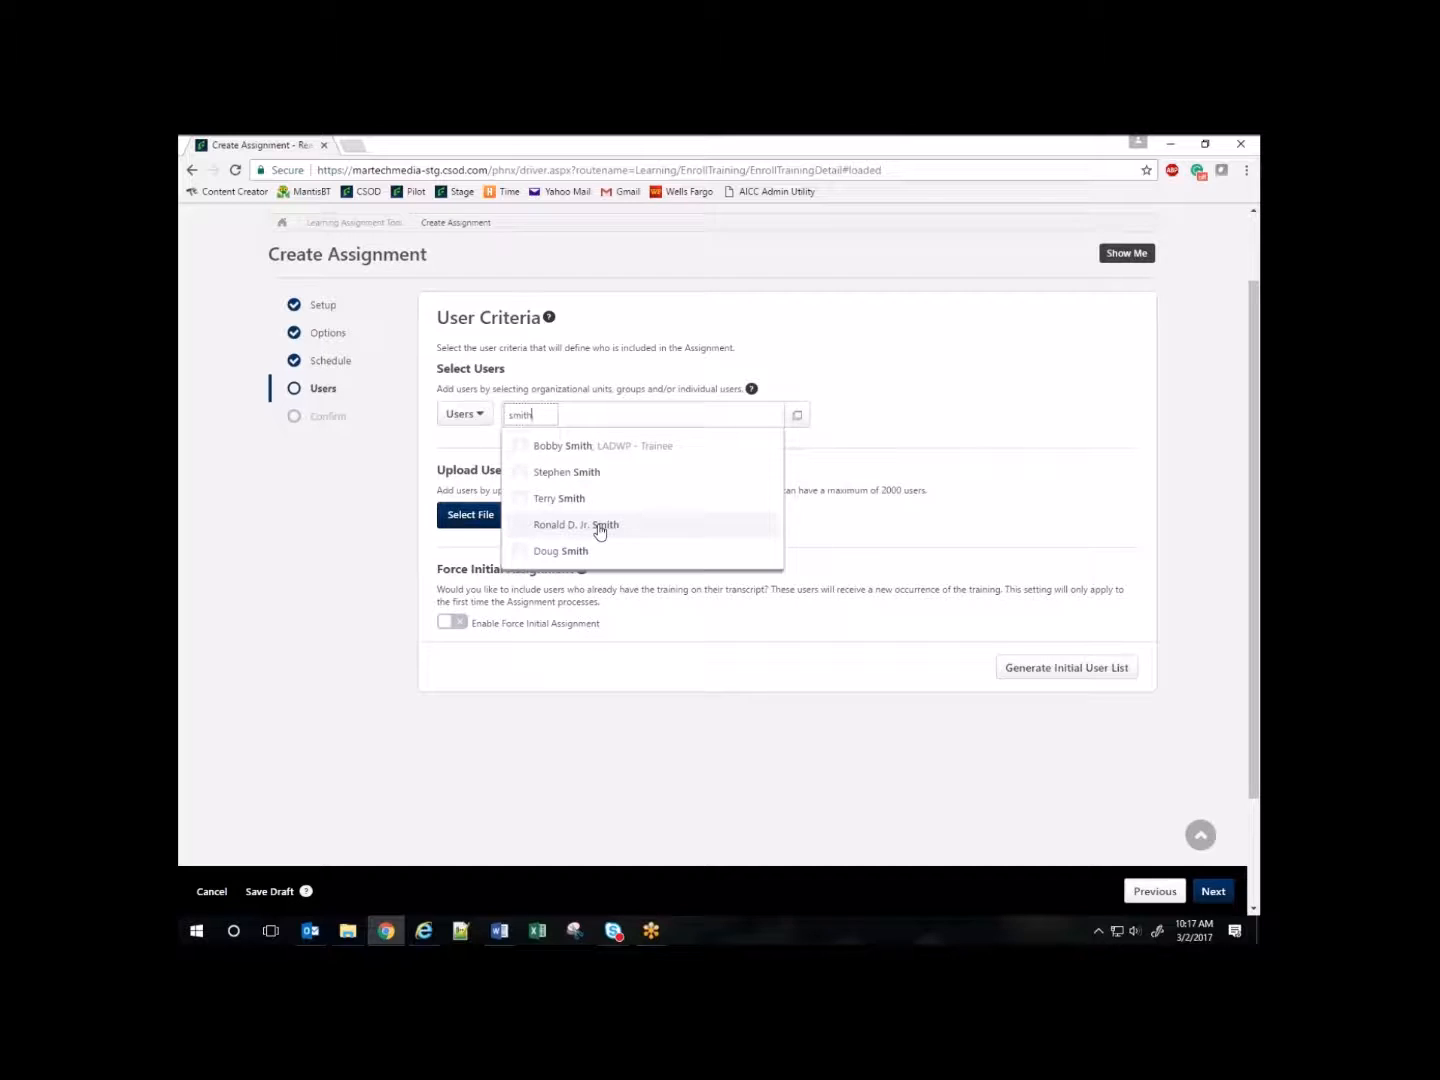
click(599, 527)
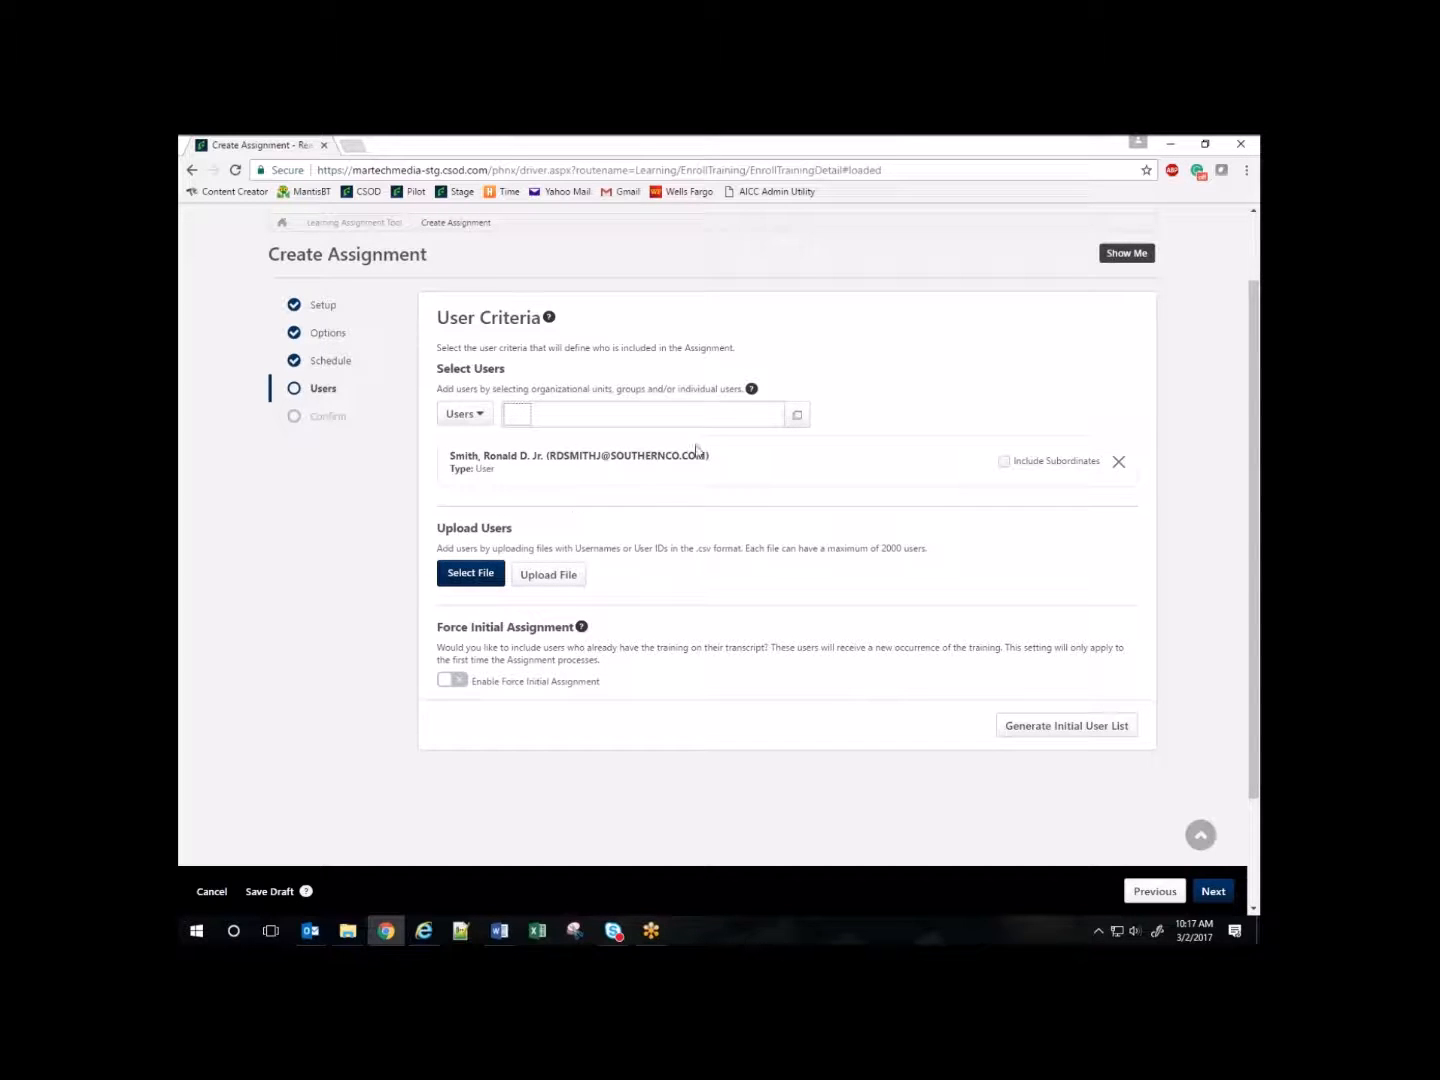
Step: Find another user by last name in the people search and add the first match to the assignment
click(798, 415)
click(465, 371)
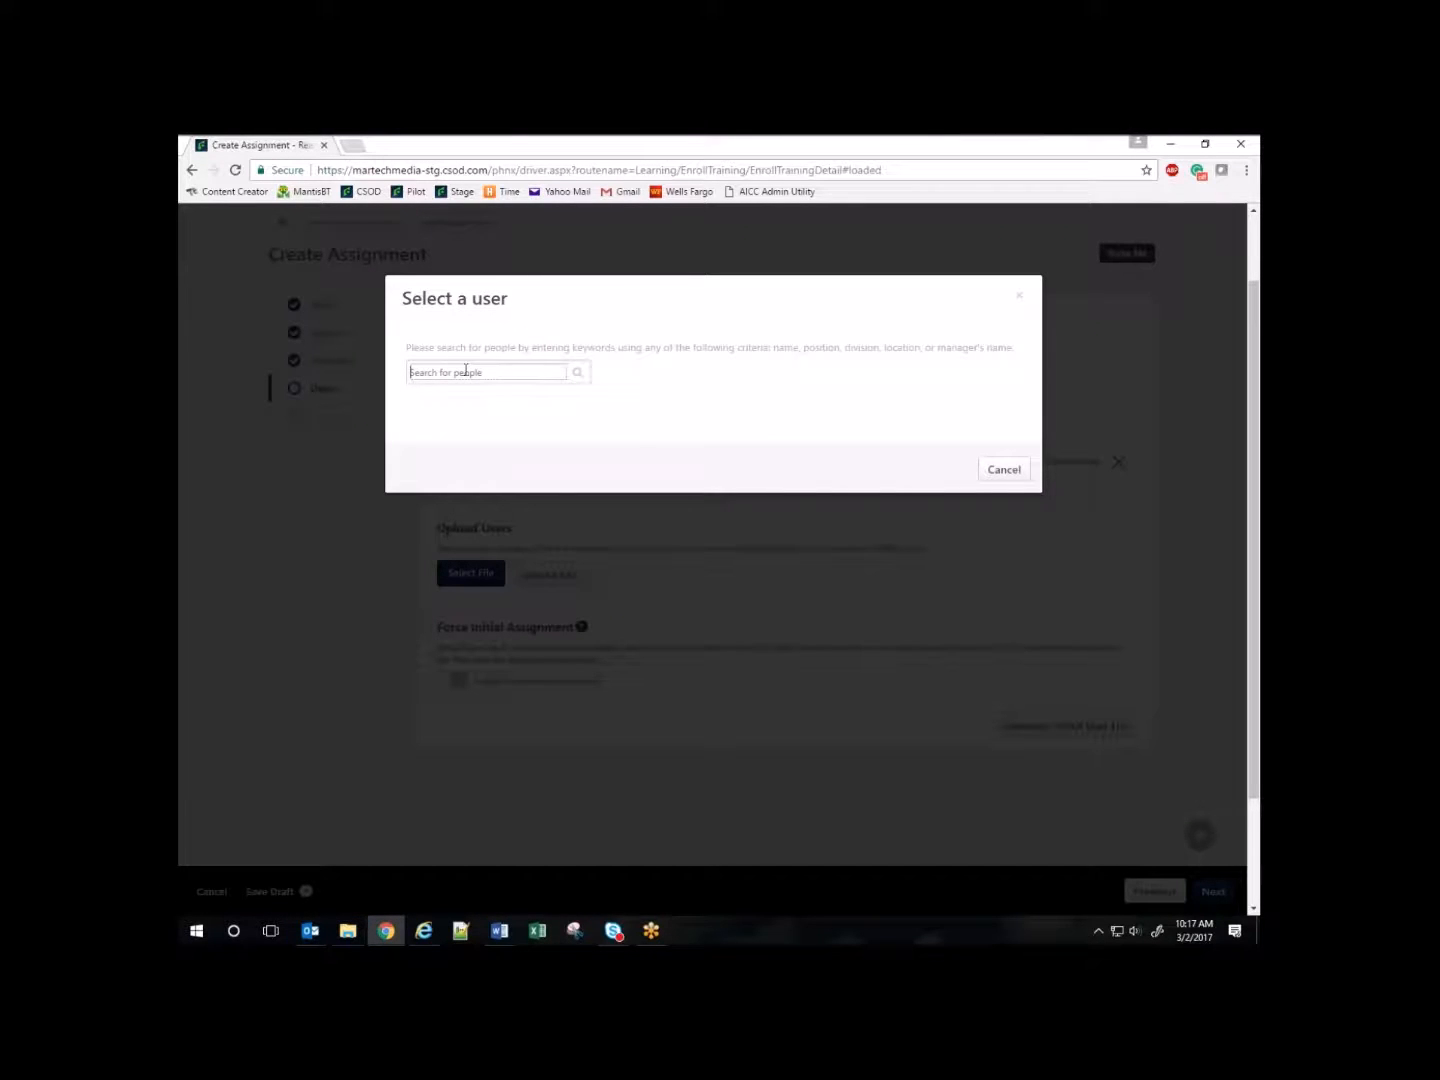
text(hollon)
click(580, 374)
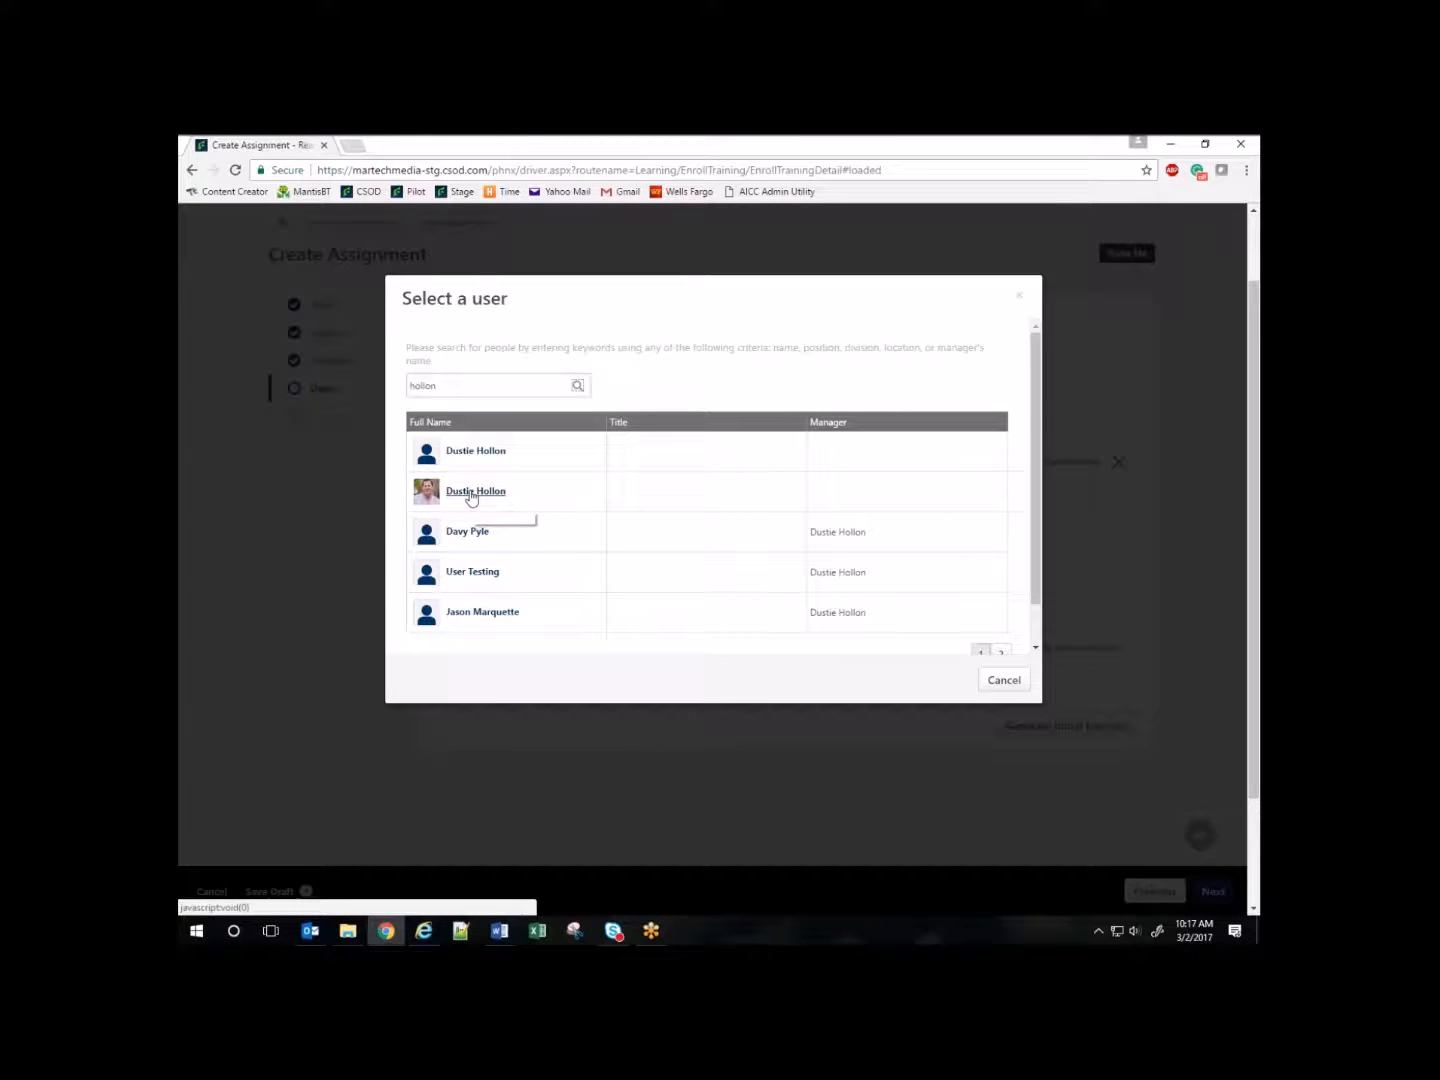
click(477, 452)
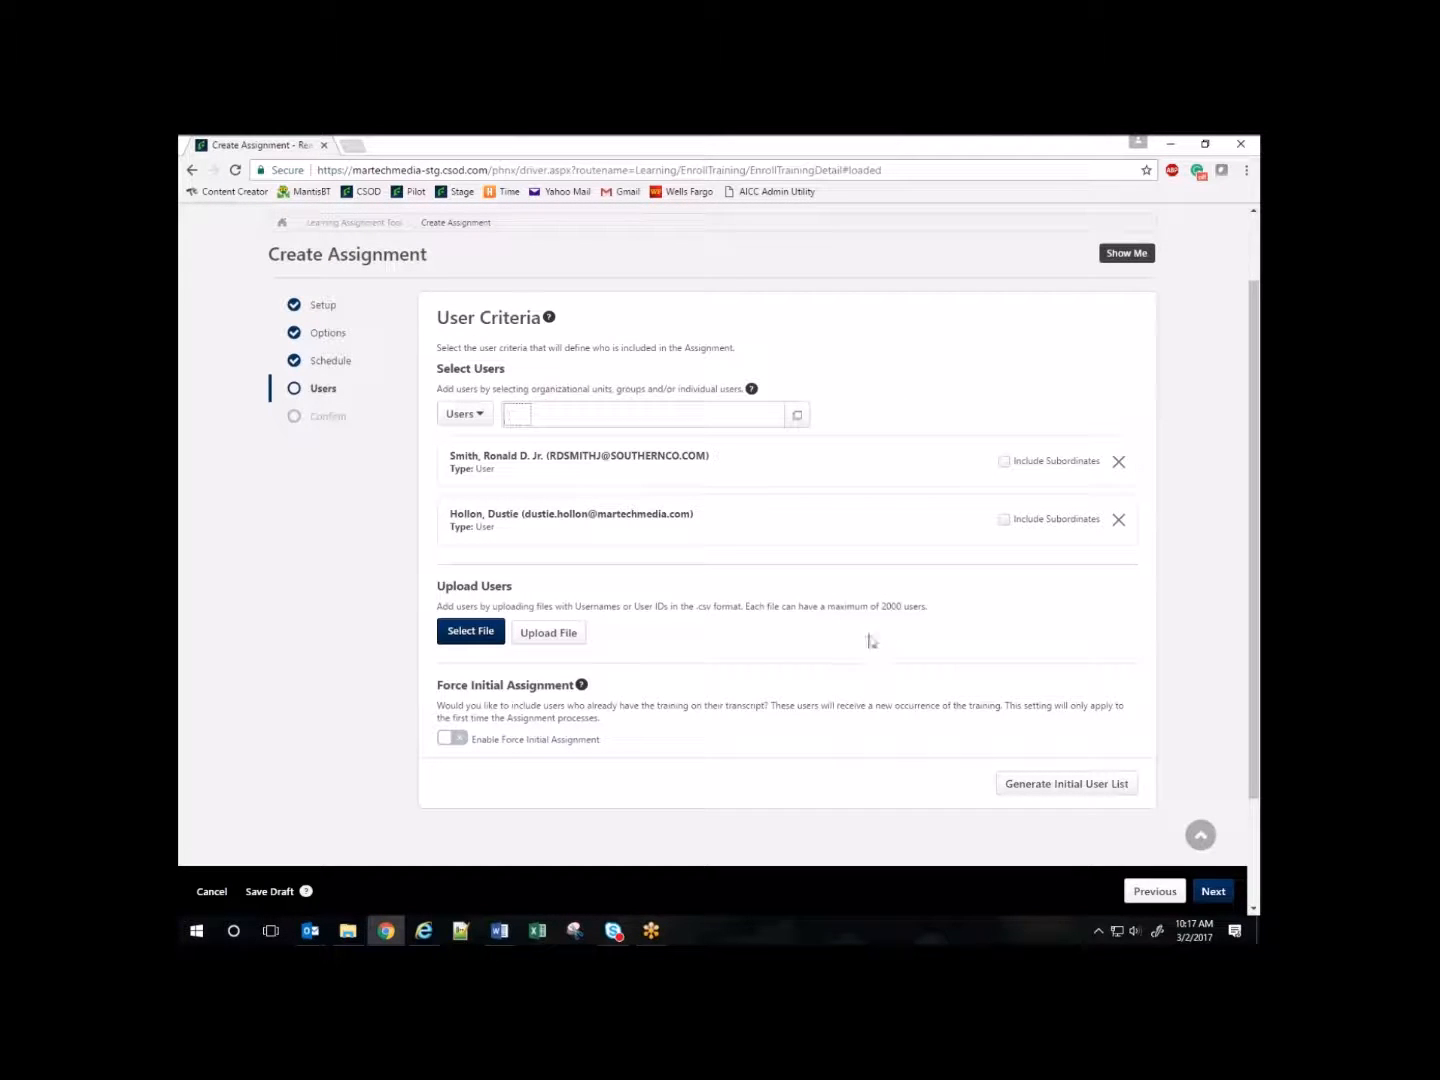
click(454, 415)
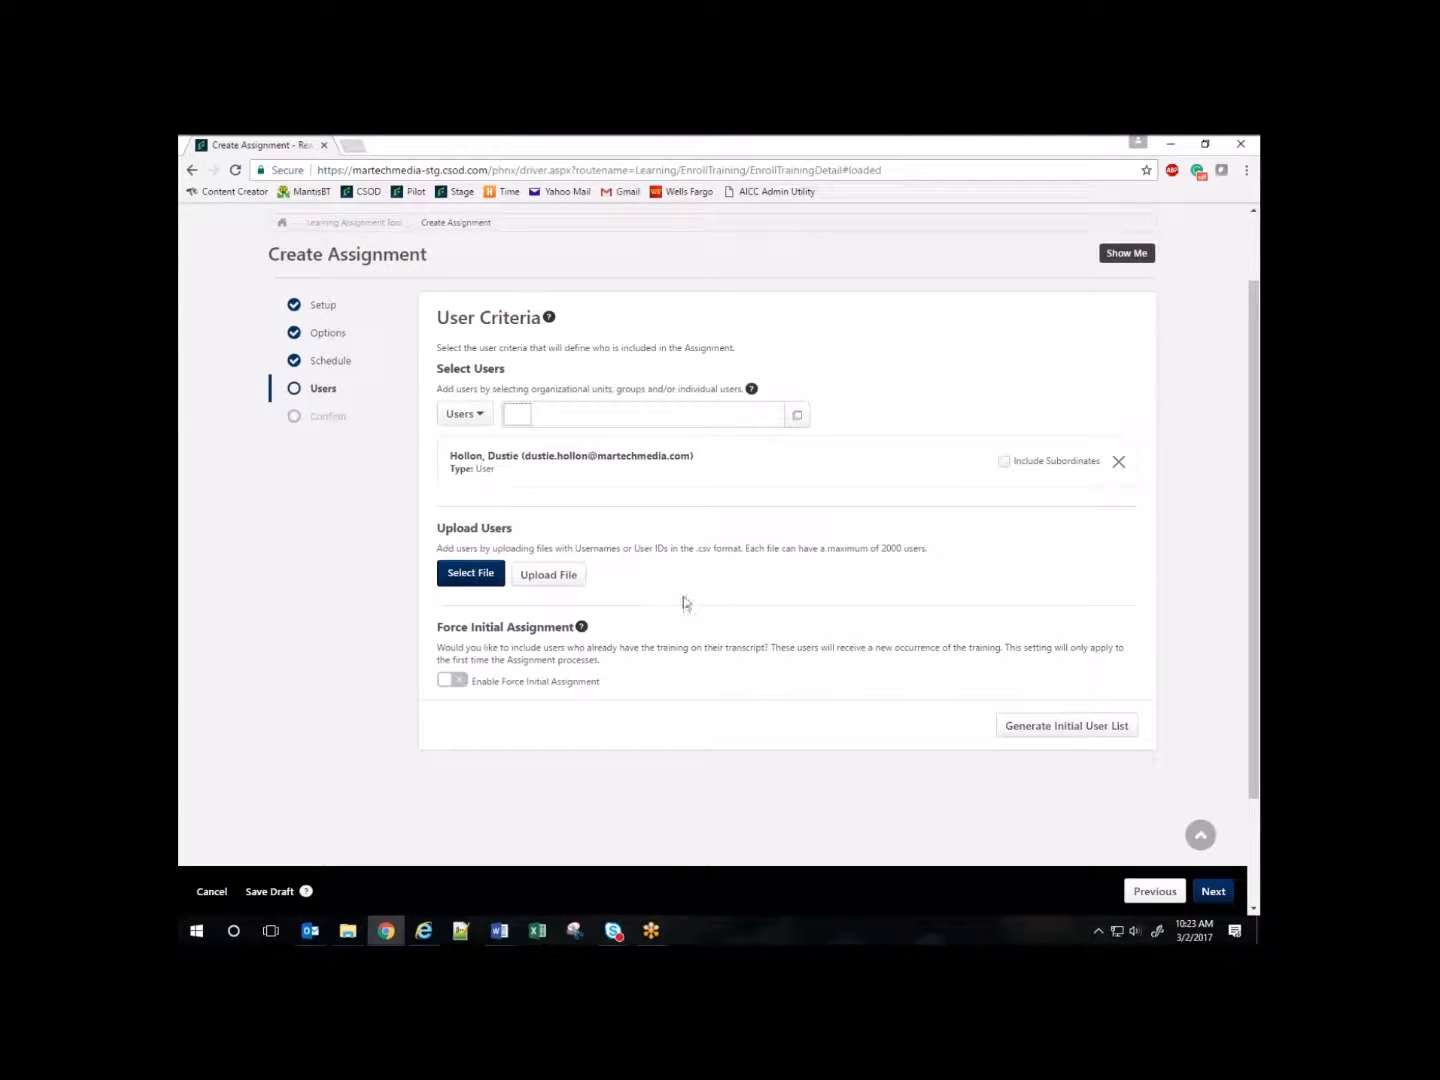
click(799, 419)
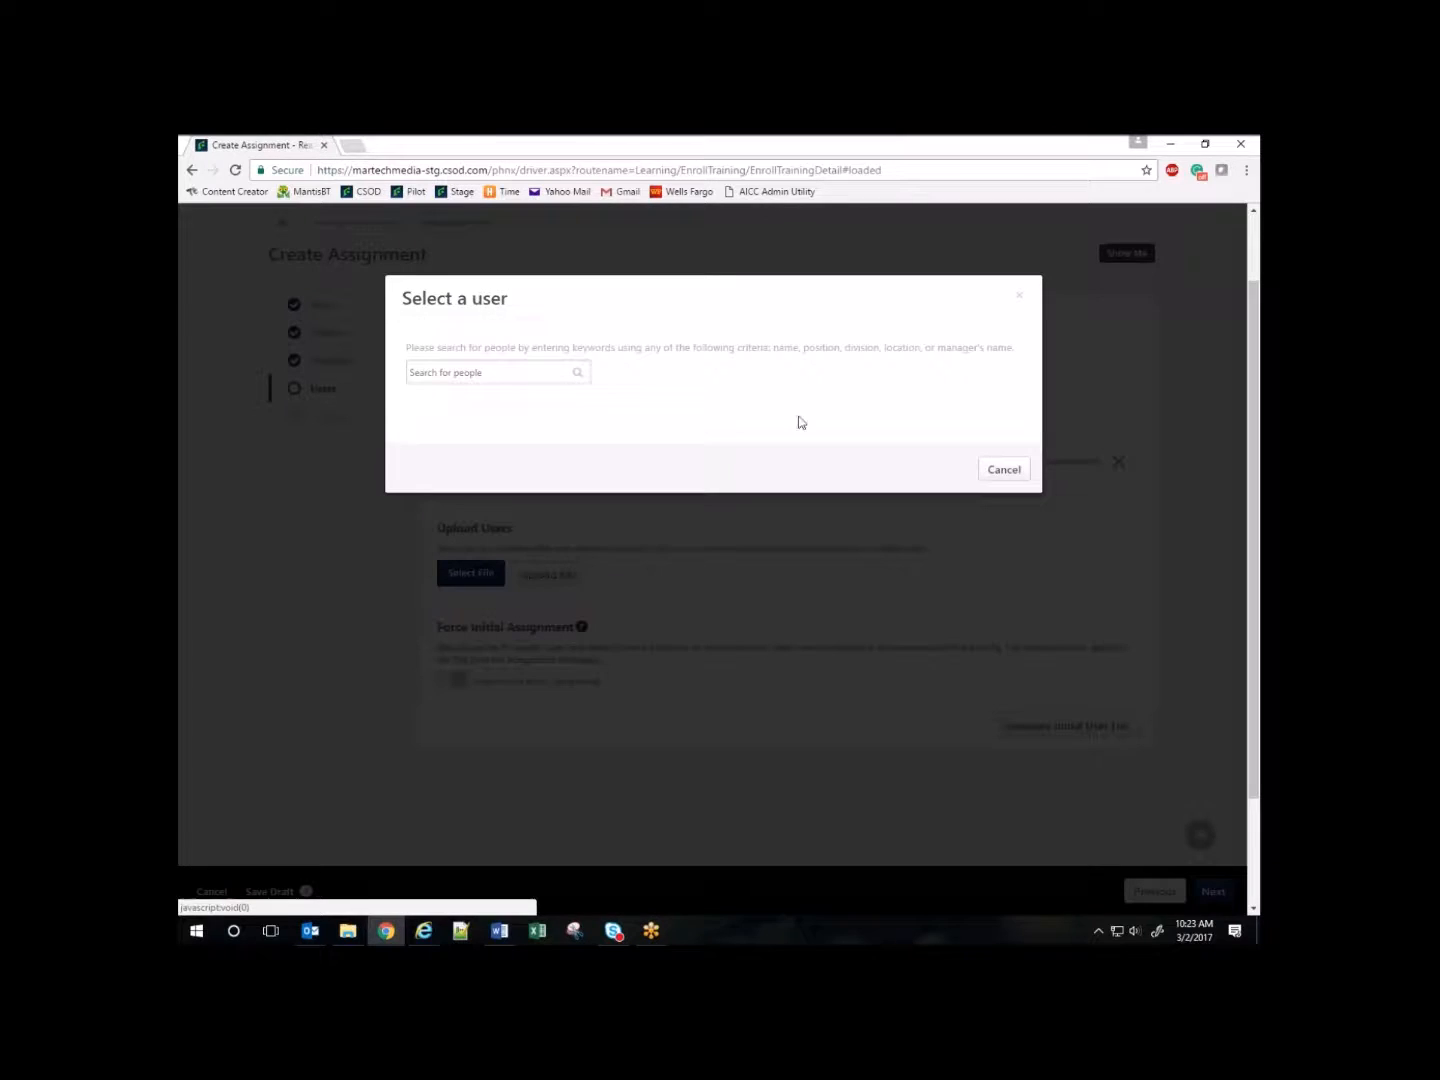
click(581, 669)
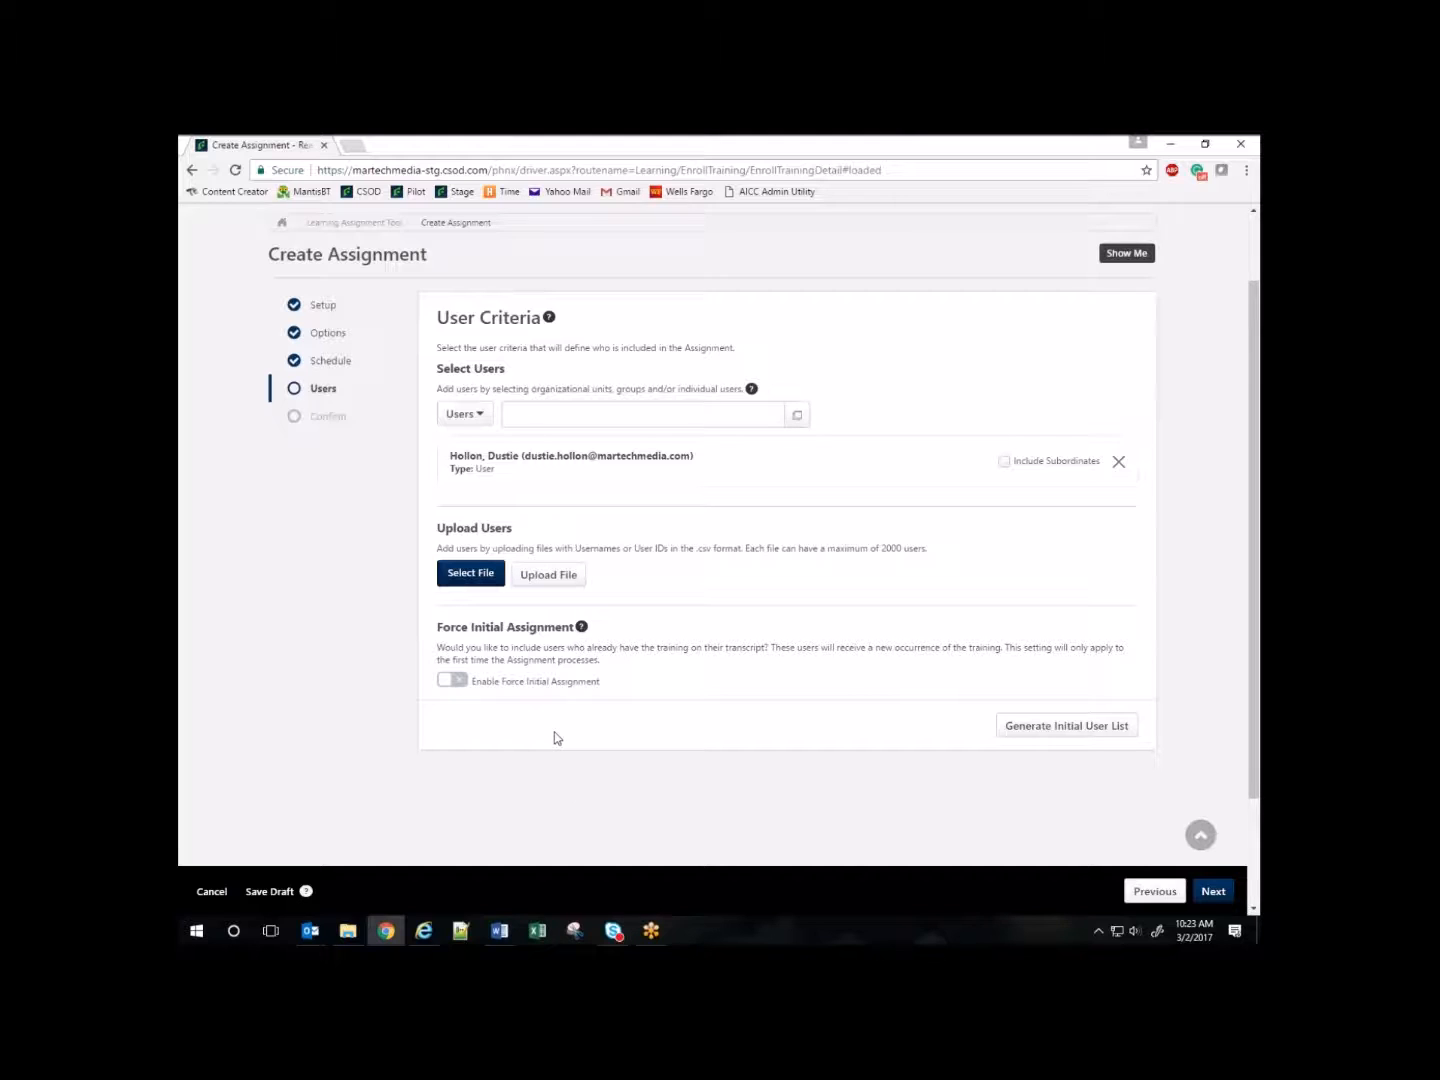
Step: Enable Force Initial Assignment and leave the limit to users in the 'Completed' status off
click(446, 683)
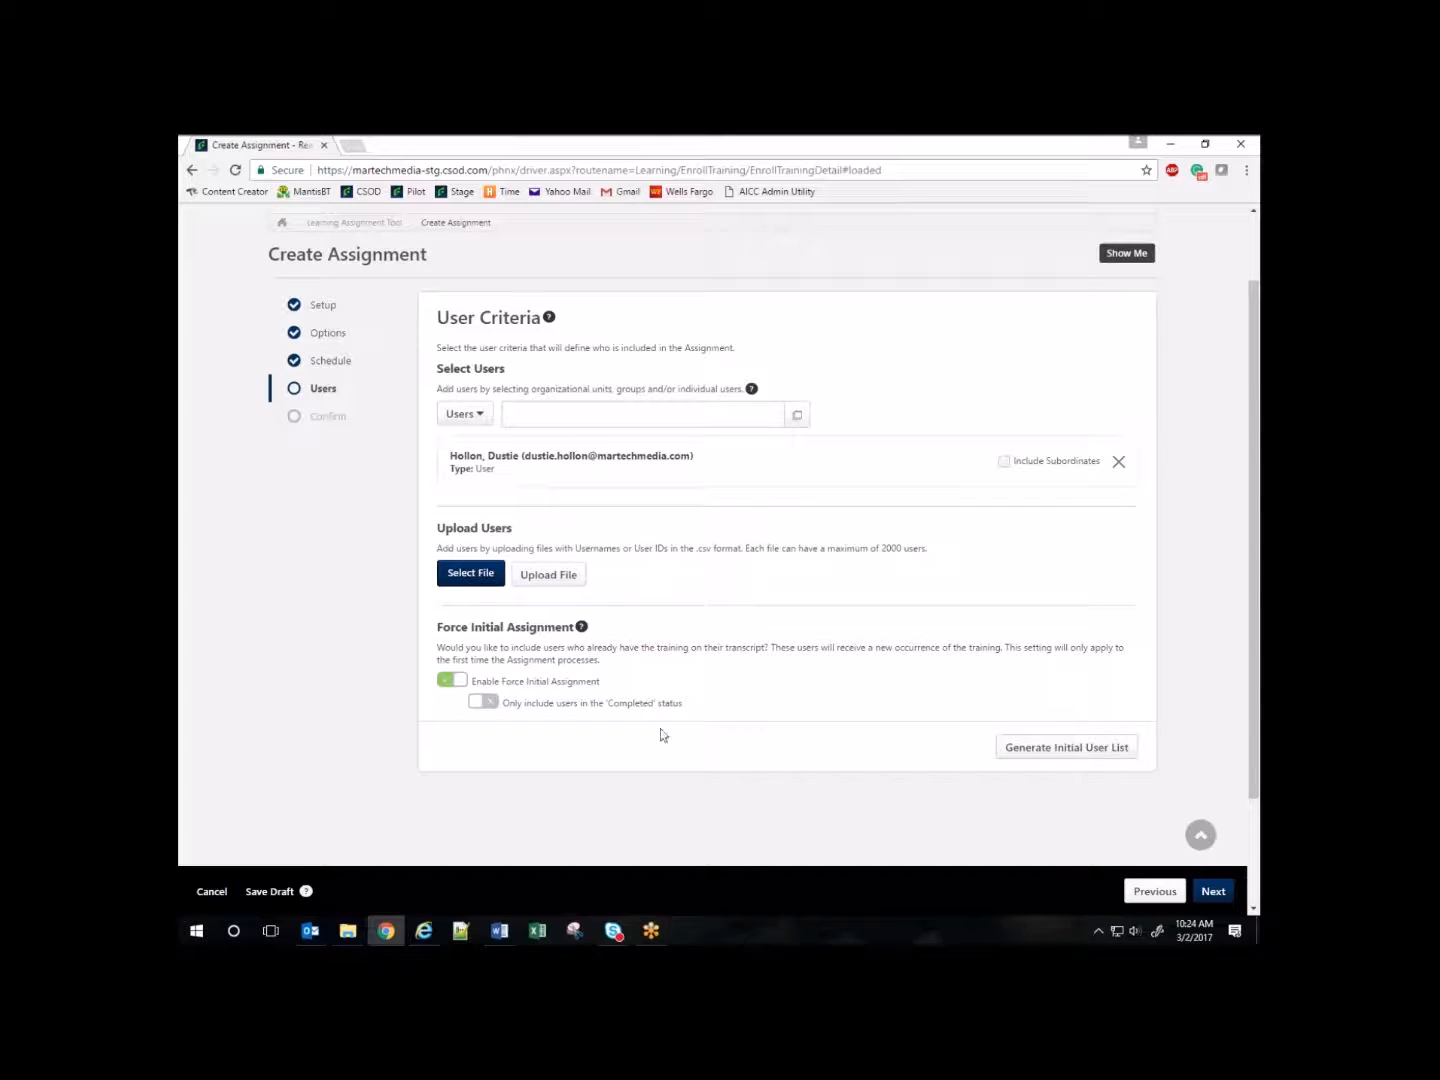
click(482, 702)
click(490, 704)
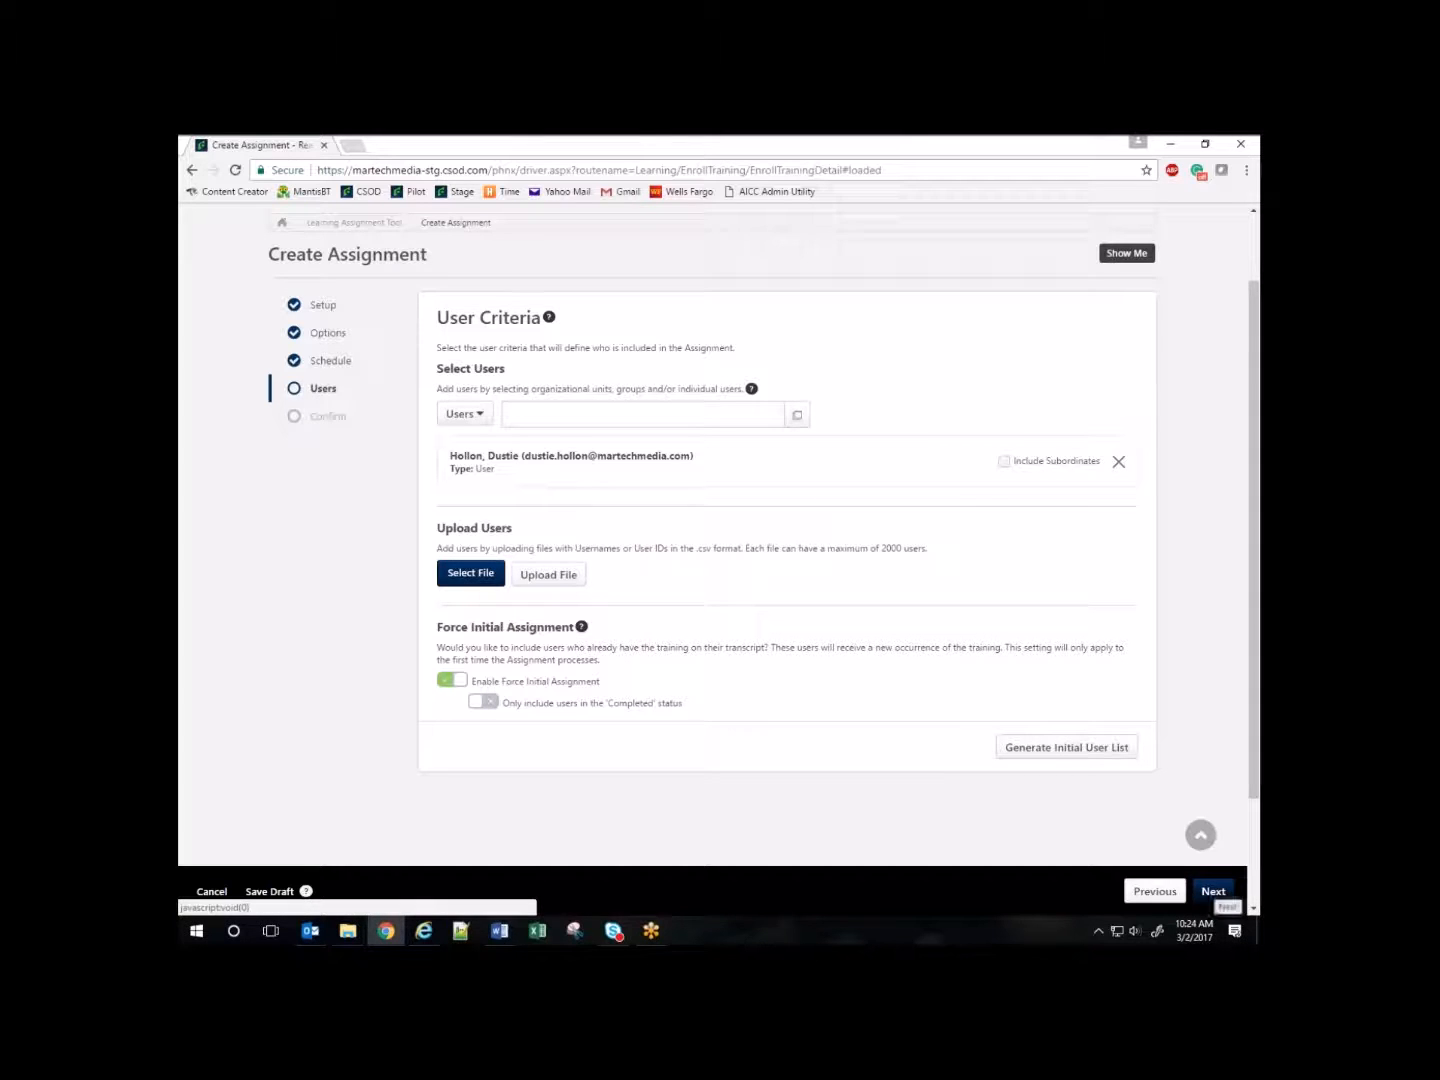
Step: Continue to the Confirm stage, submit the Safety 2017 assignment and accept the submission
click(1213, 892)
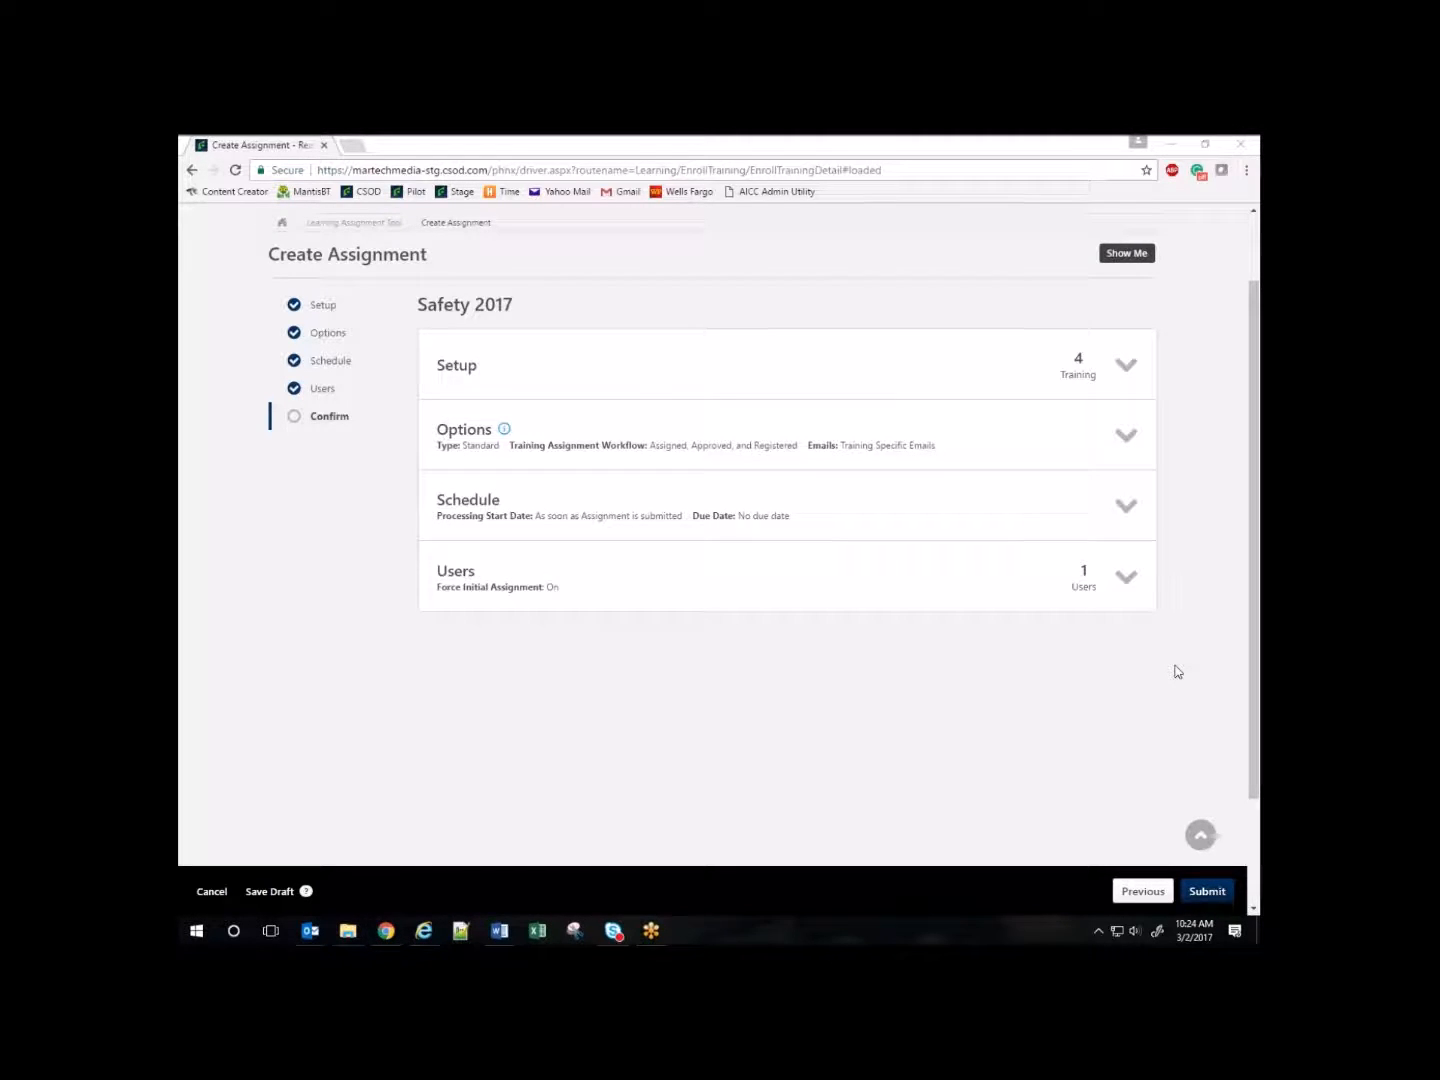
click(1208, 900)
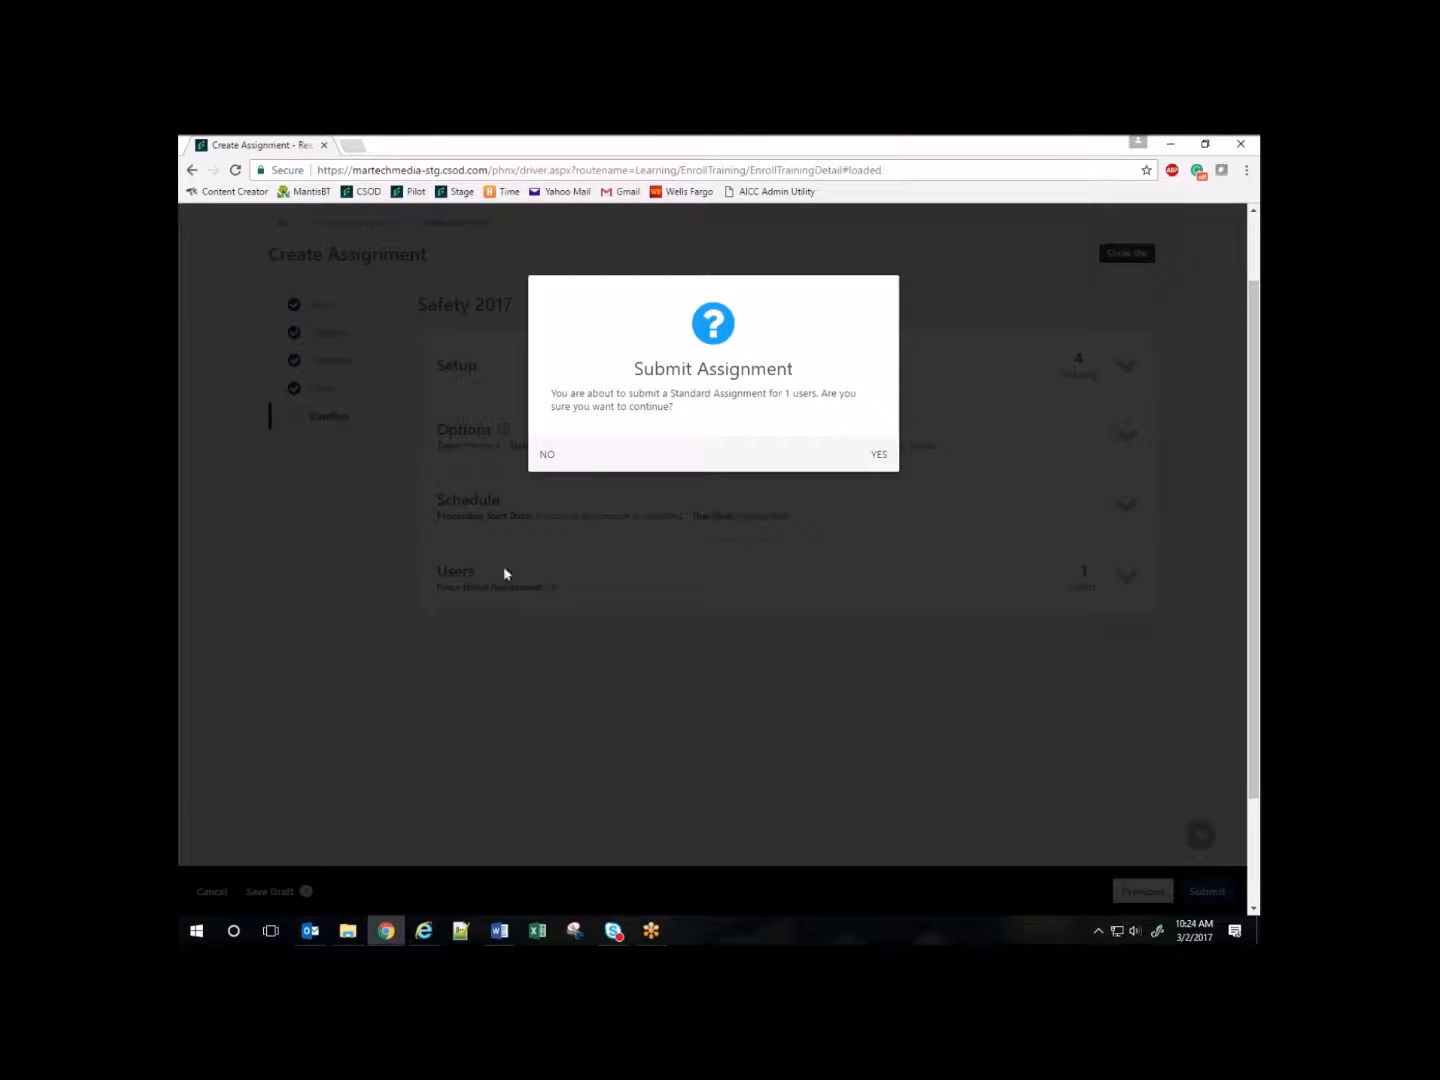
click(878, 455)
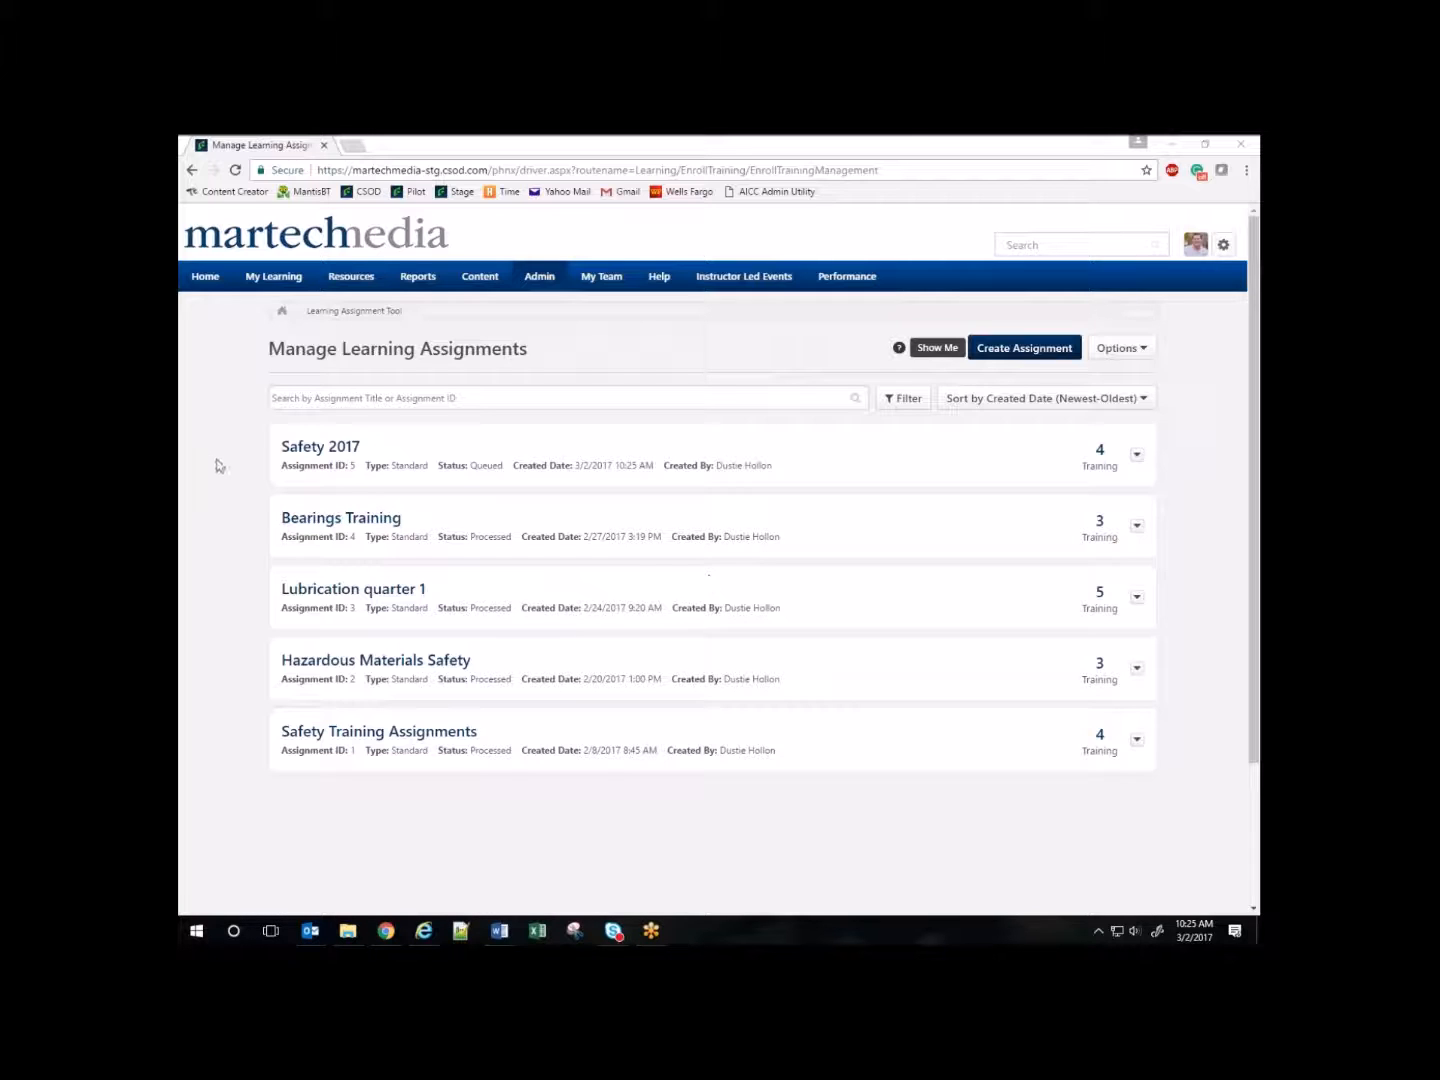
Step: View the Bearings Training assignment's progress for course 203-01 only, and return to the list of learning assignments
click(318, 519)
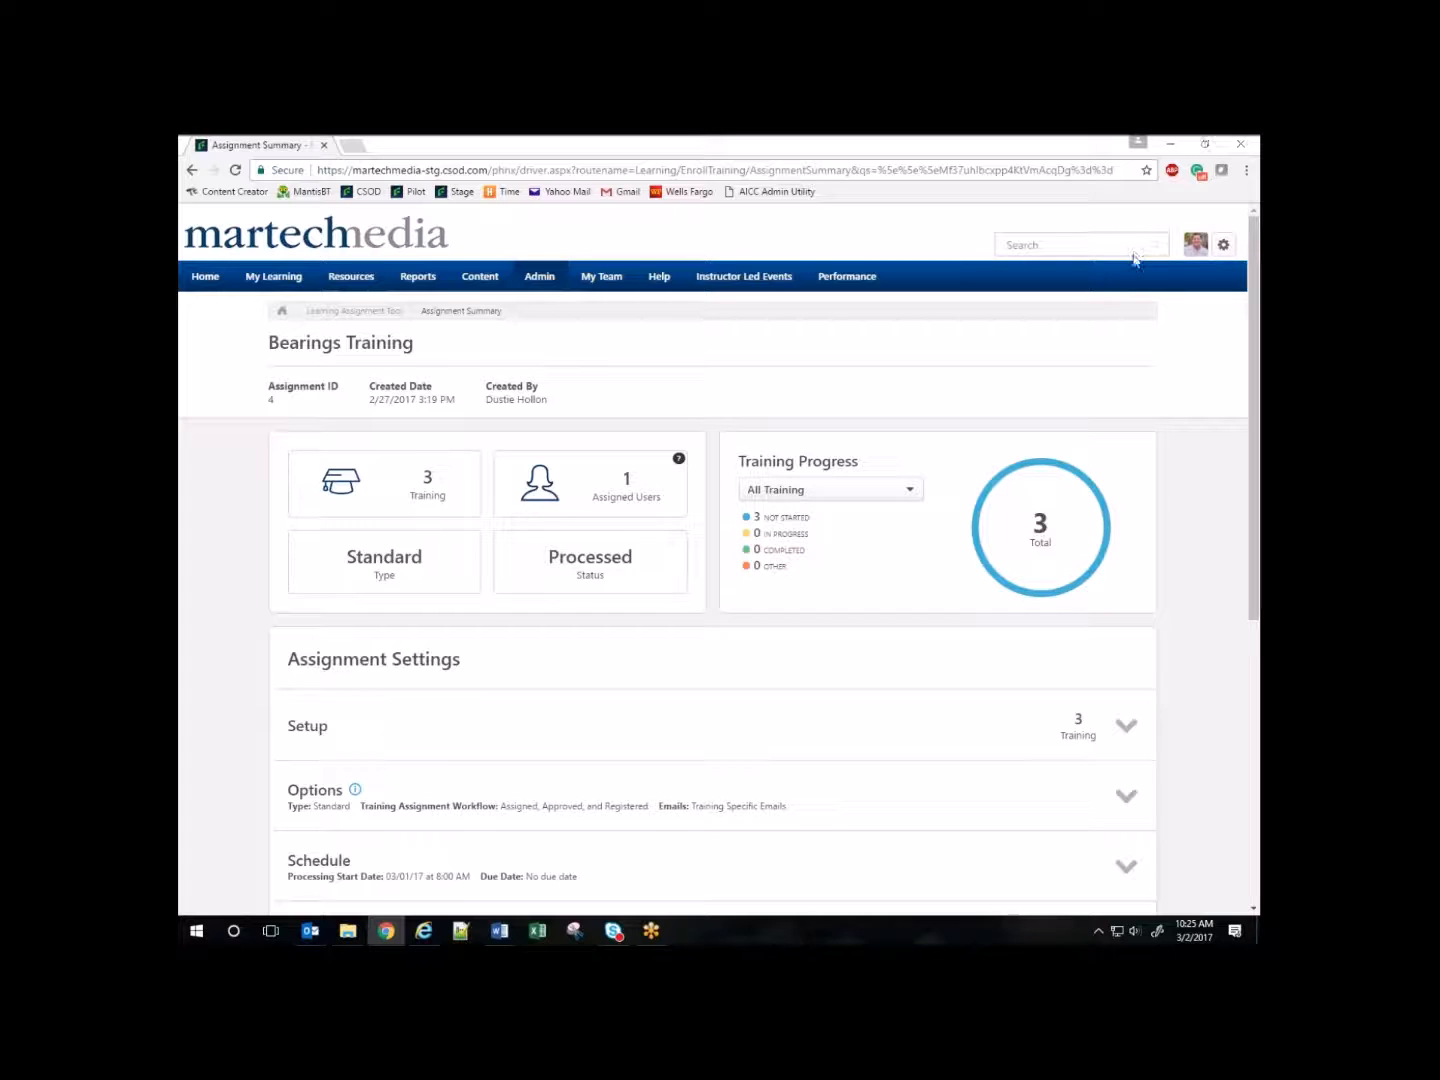
click(816, 490)
click(852, 538)
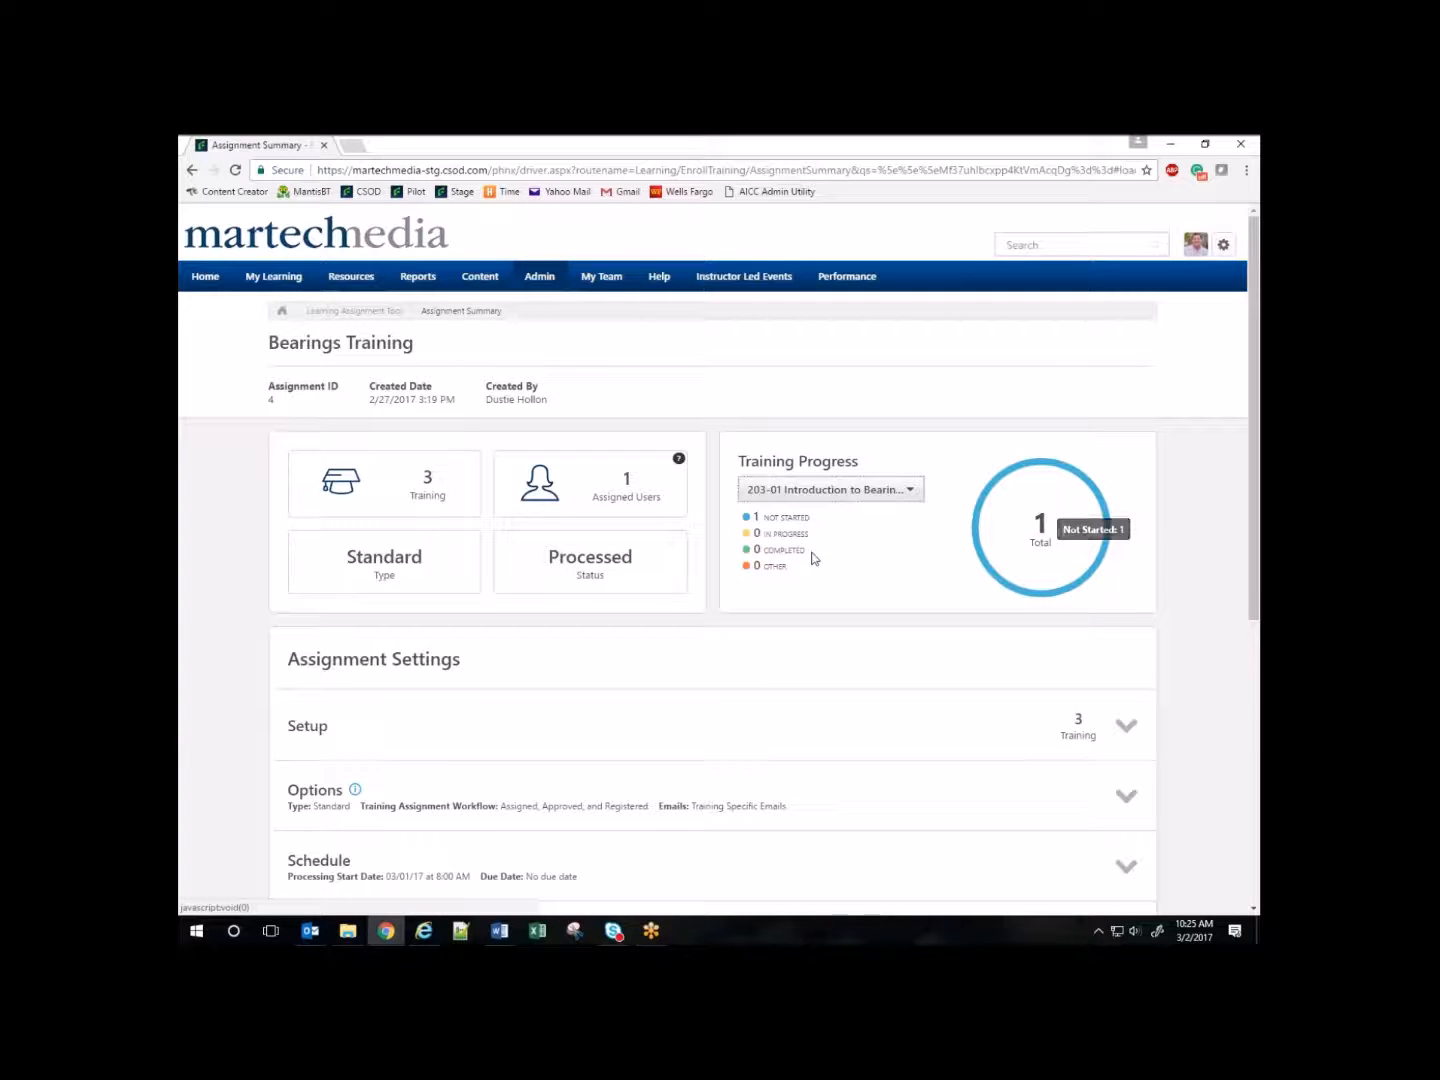
click(343, 311)
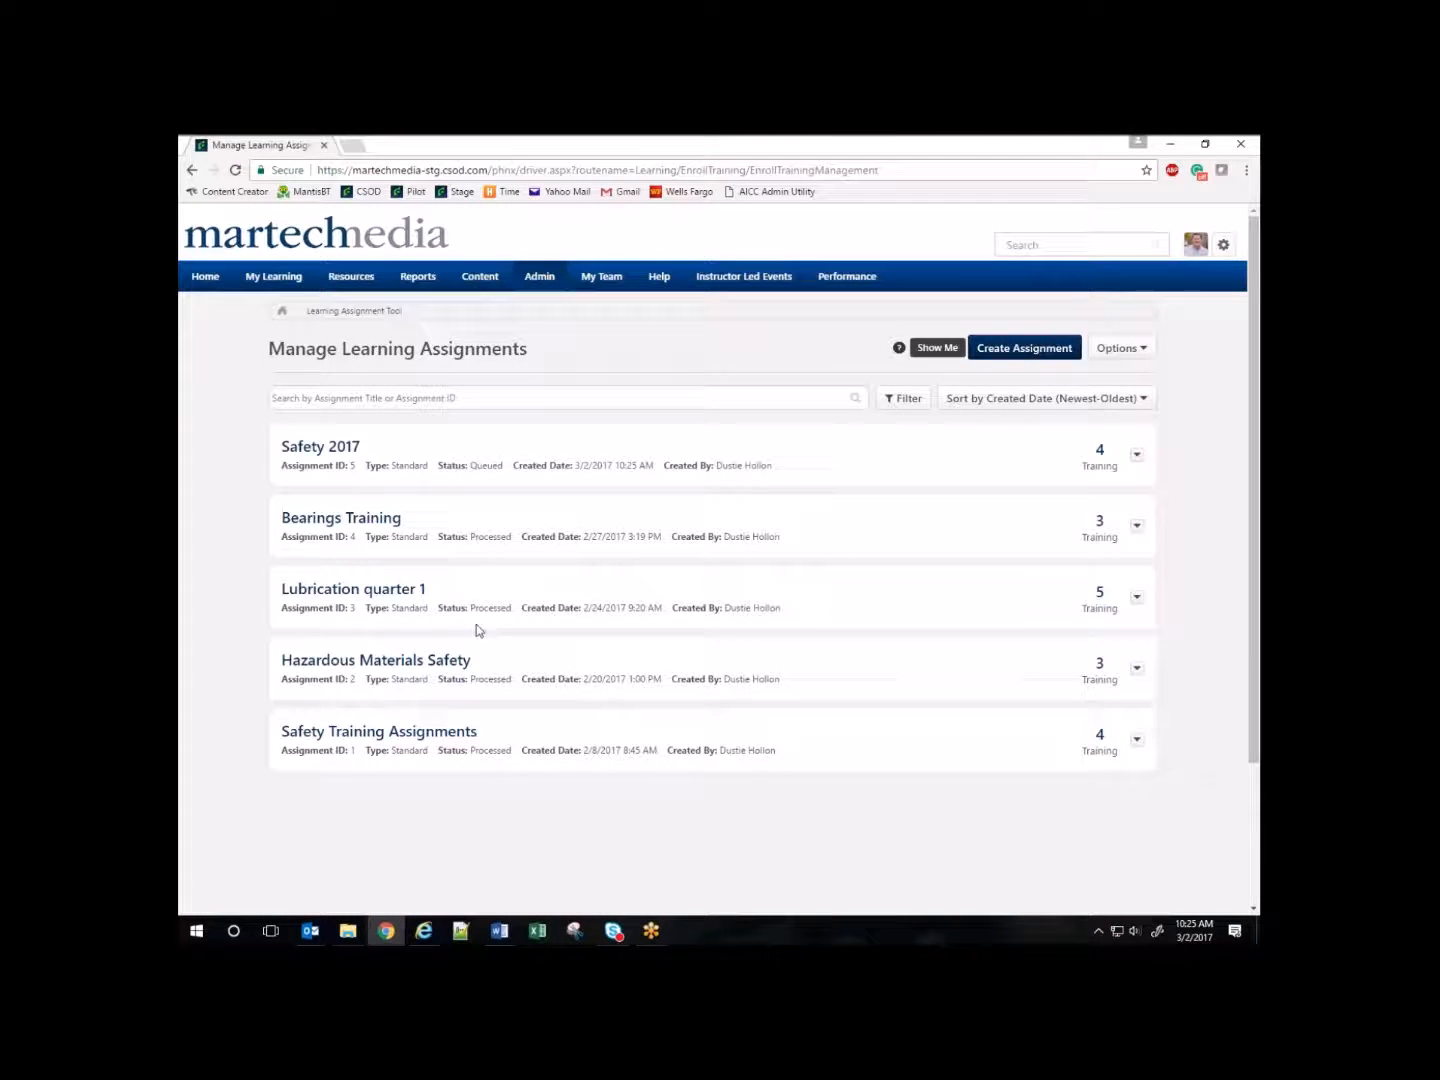
Step: Look over the Bearings Training and Lubrication quarter 1 assignment summaries, and return to the assignments list
click(340, 517)
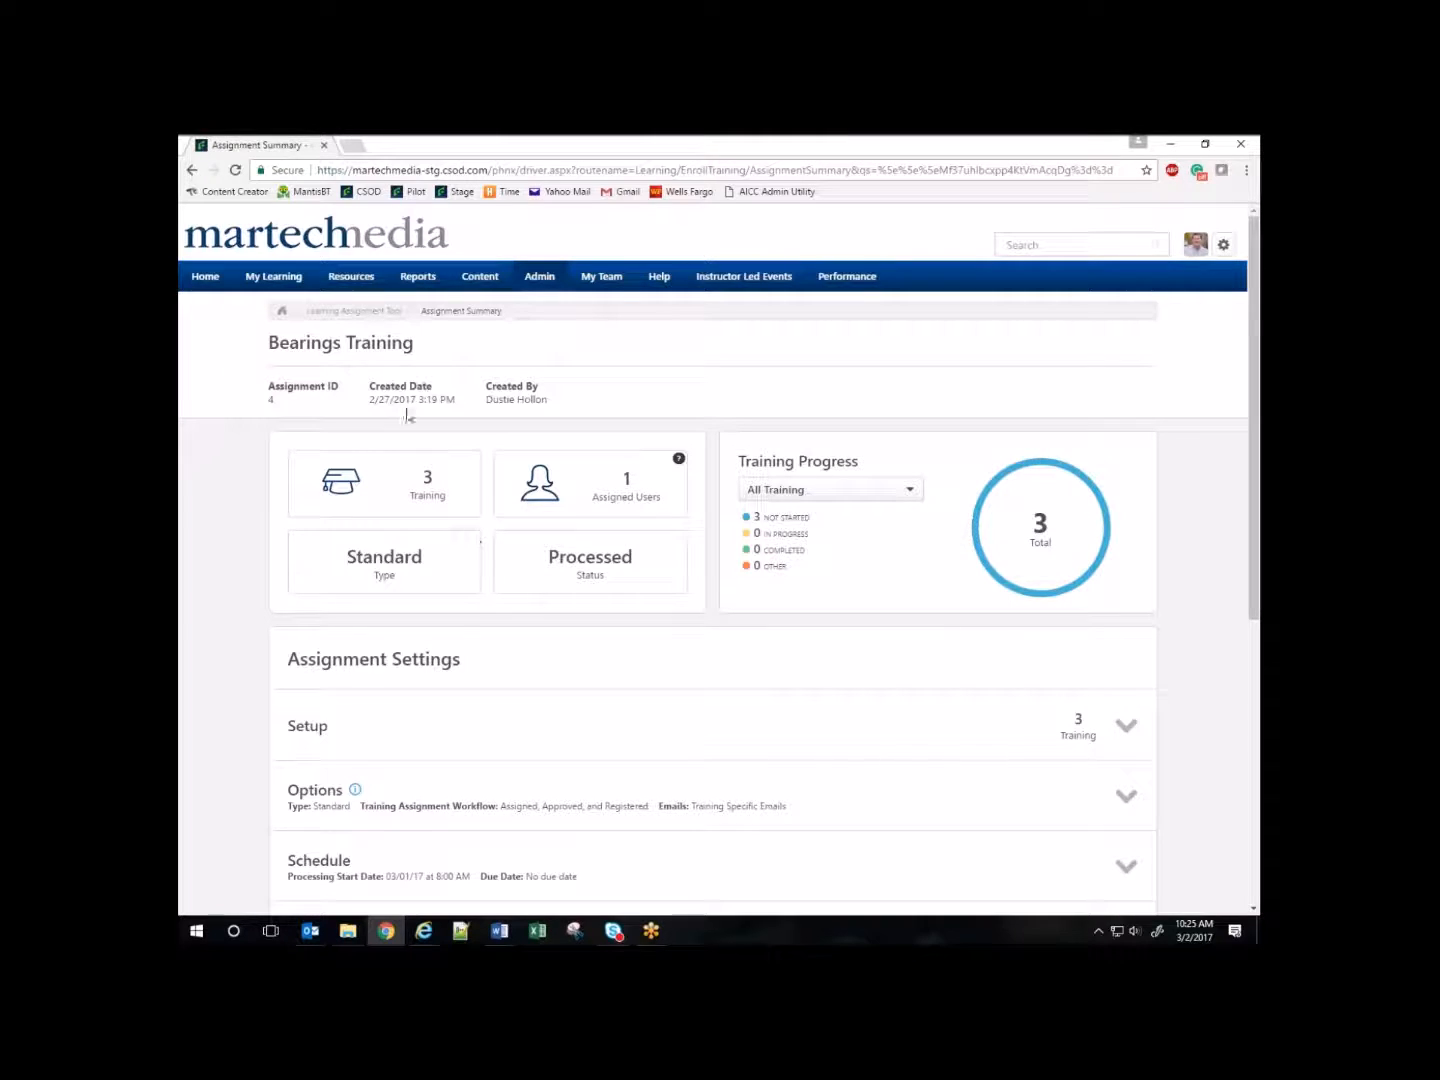
key(alt+Left)
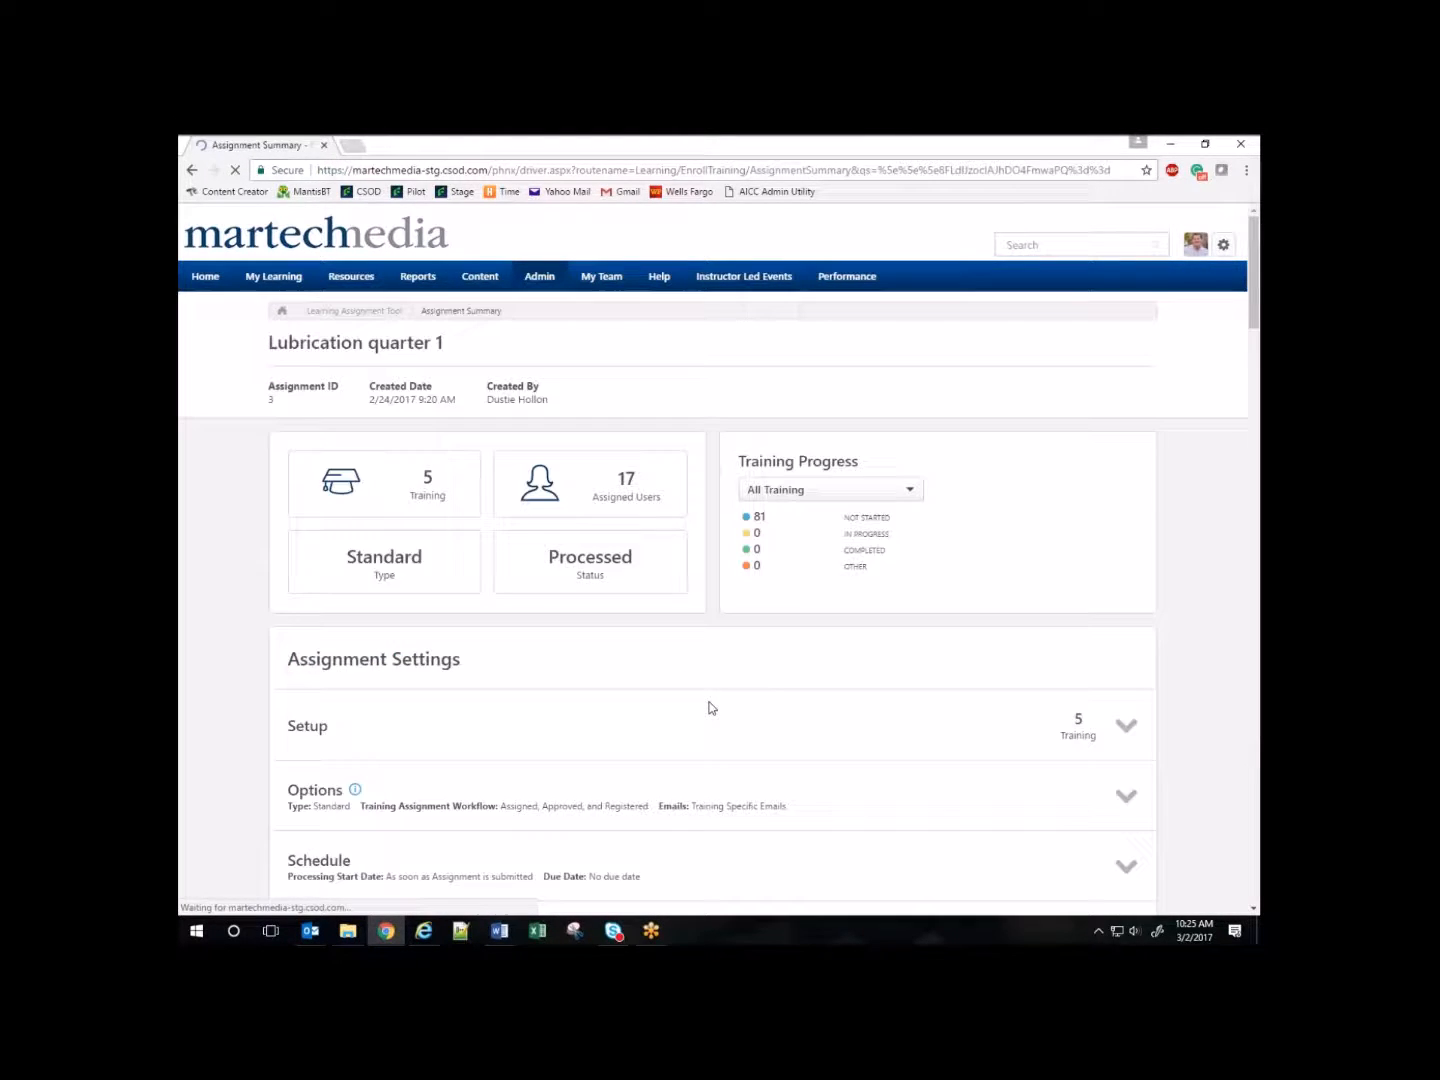
key(alt+Left)
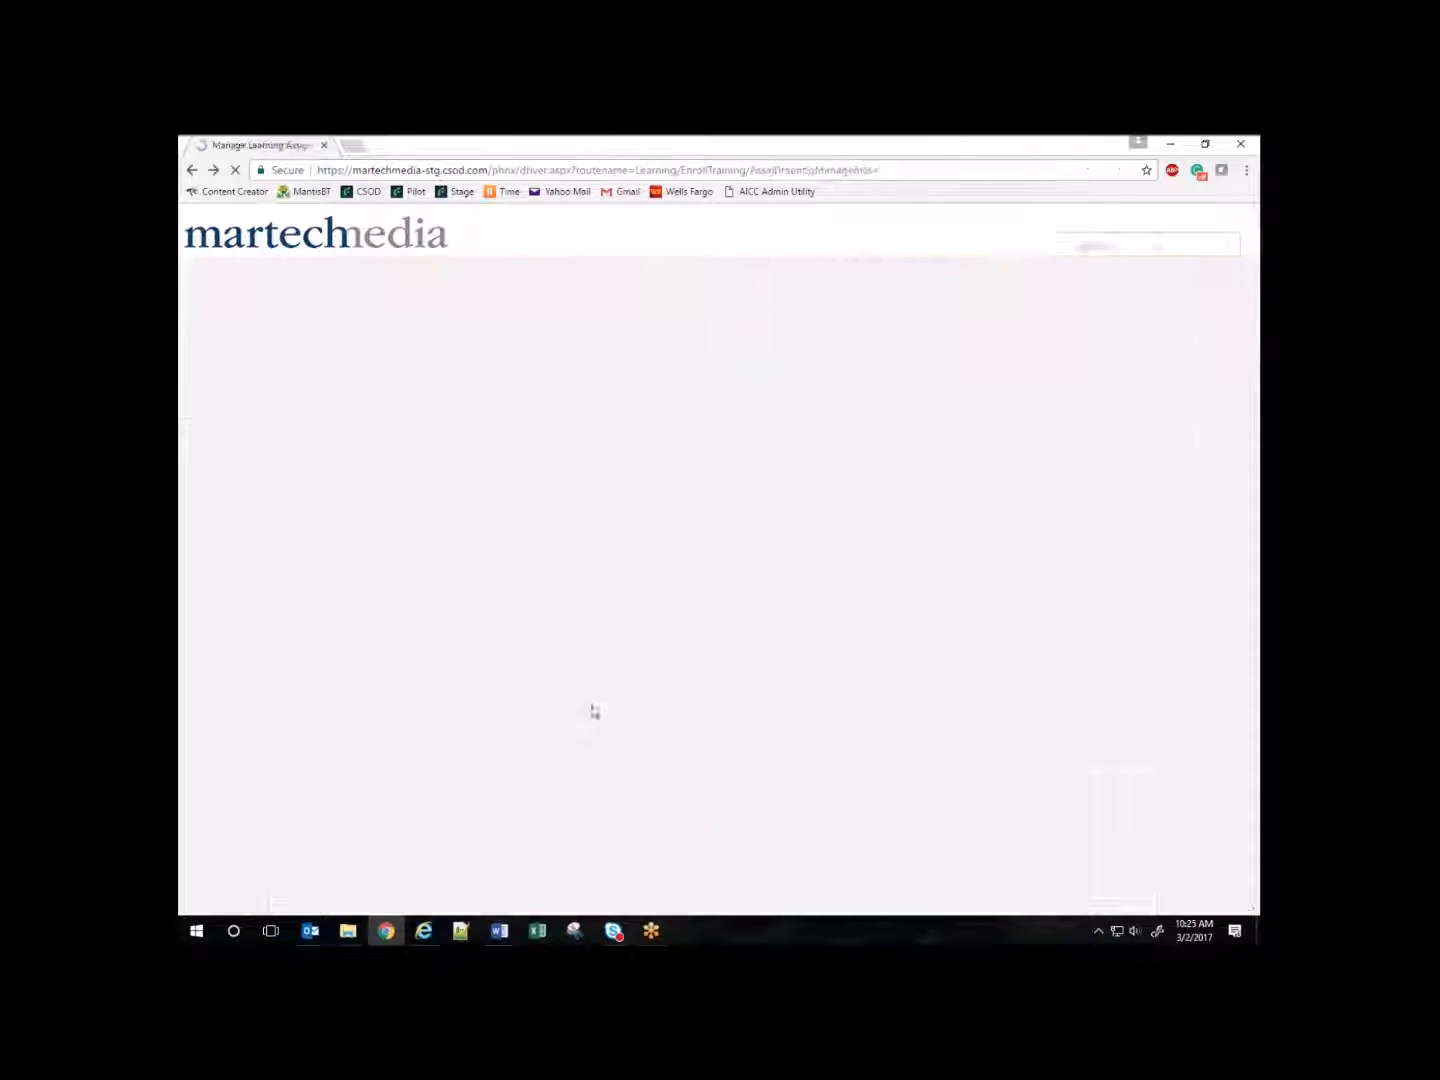
Step: Examine the Hazardous Materials Safety assignment's progress for course 117-01 Hazardous Materials Safety and each assigned user's training status
click(382, 663)
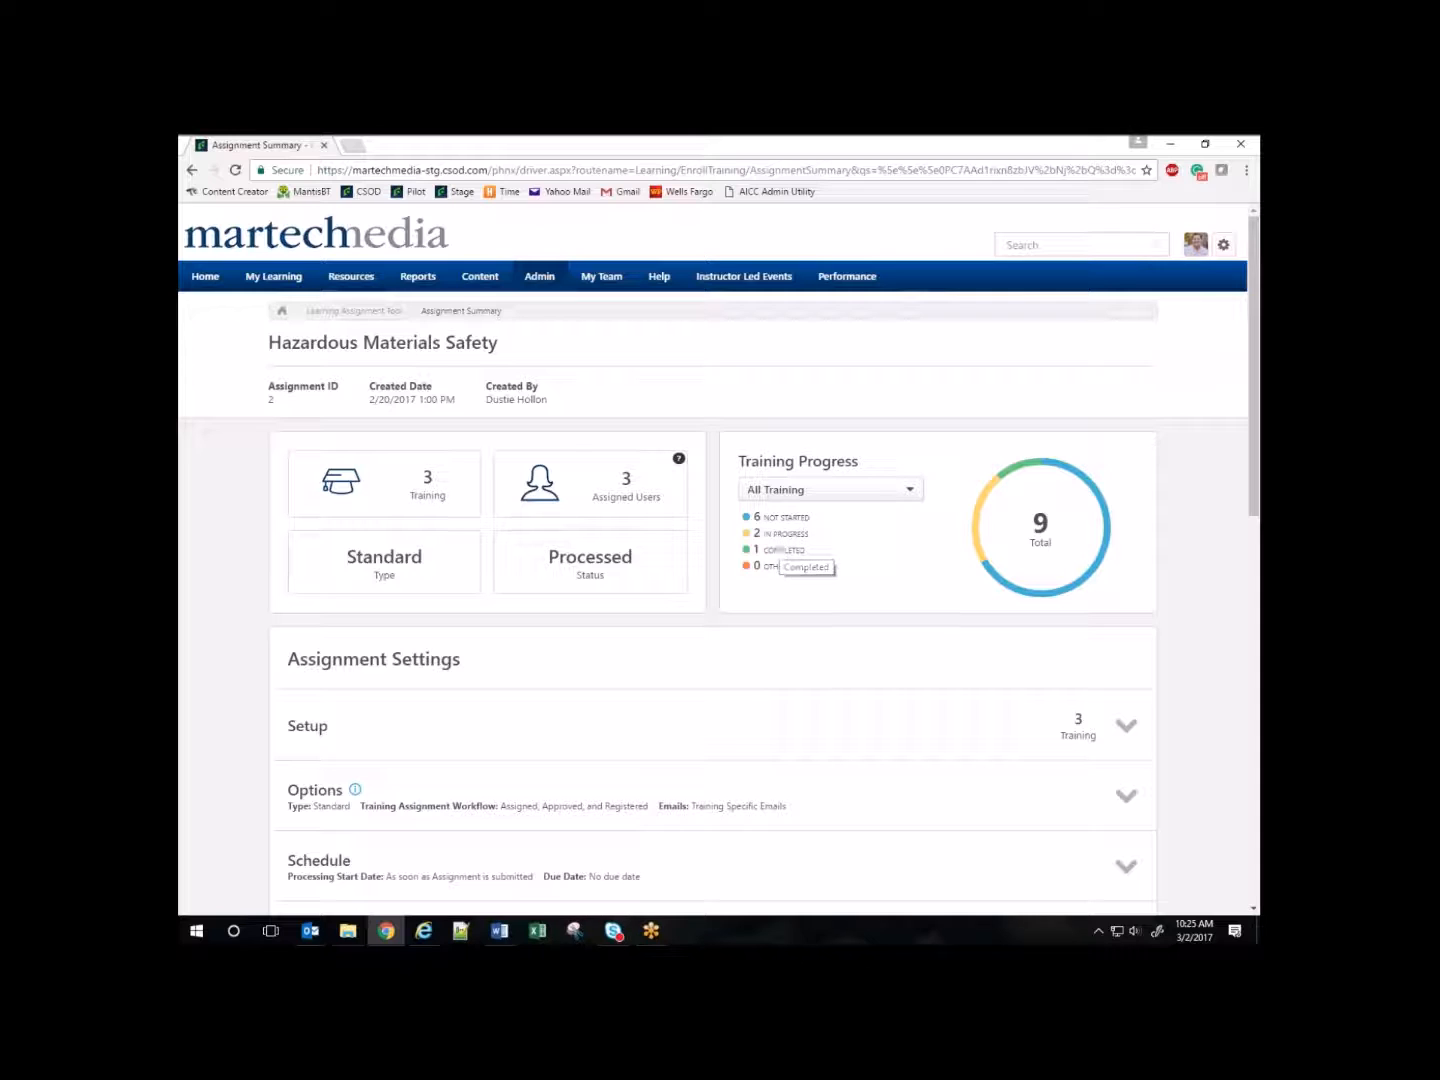
click(784, 491)
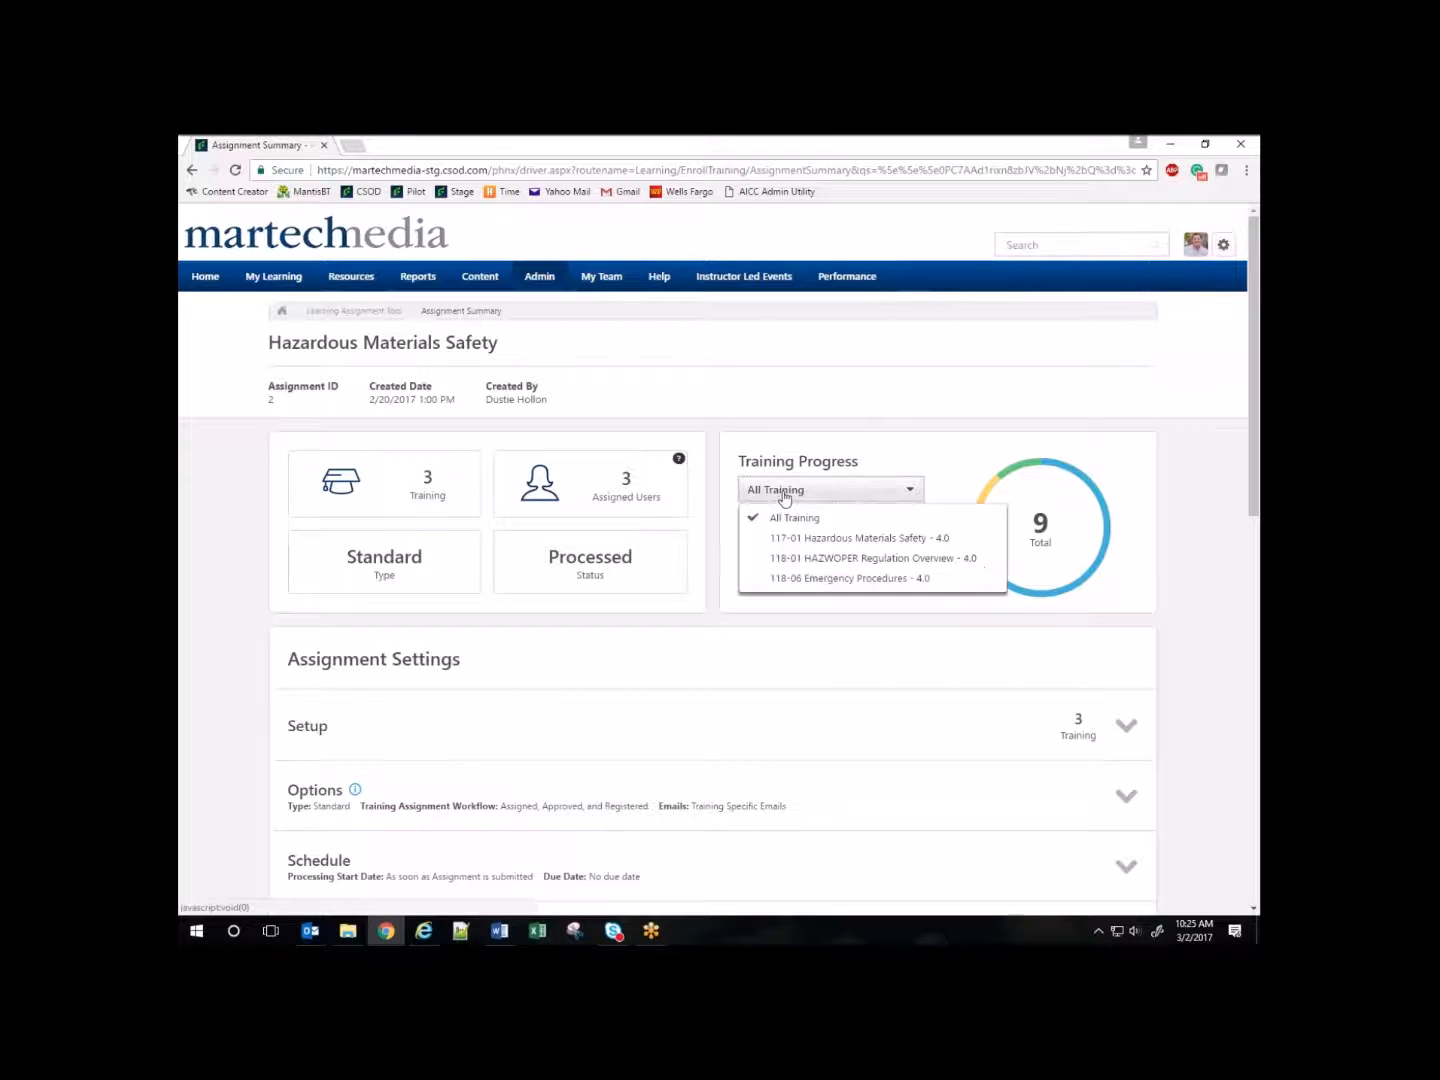
click(796, 538)
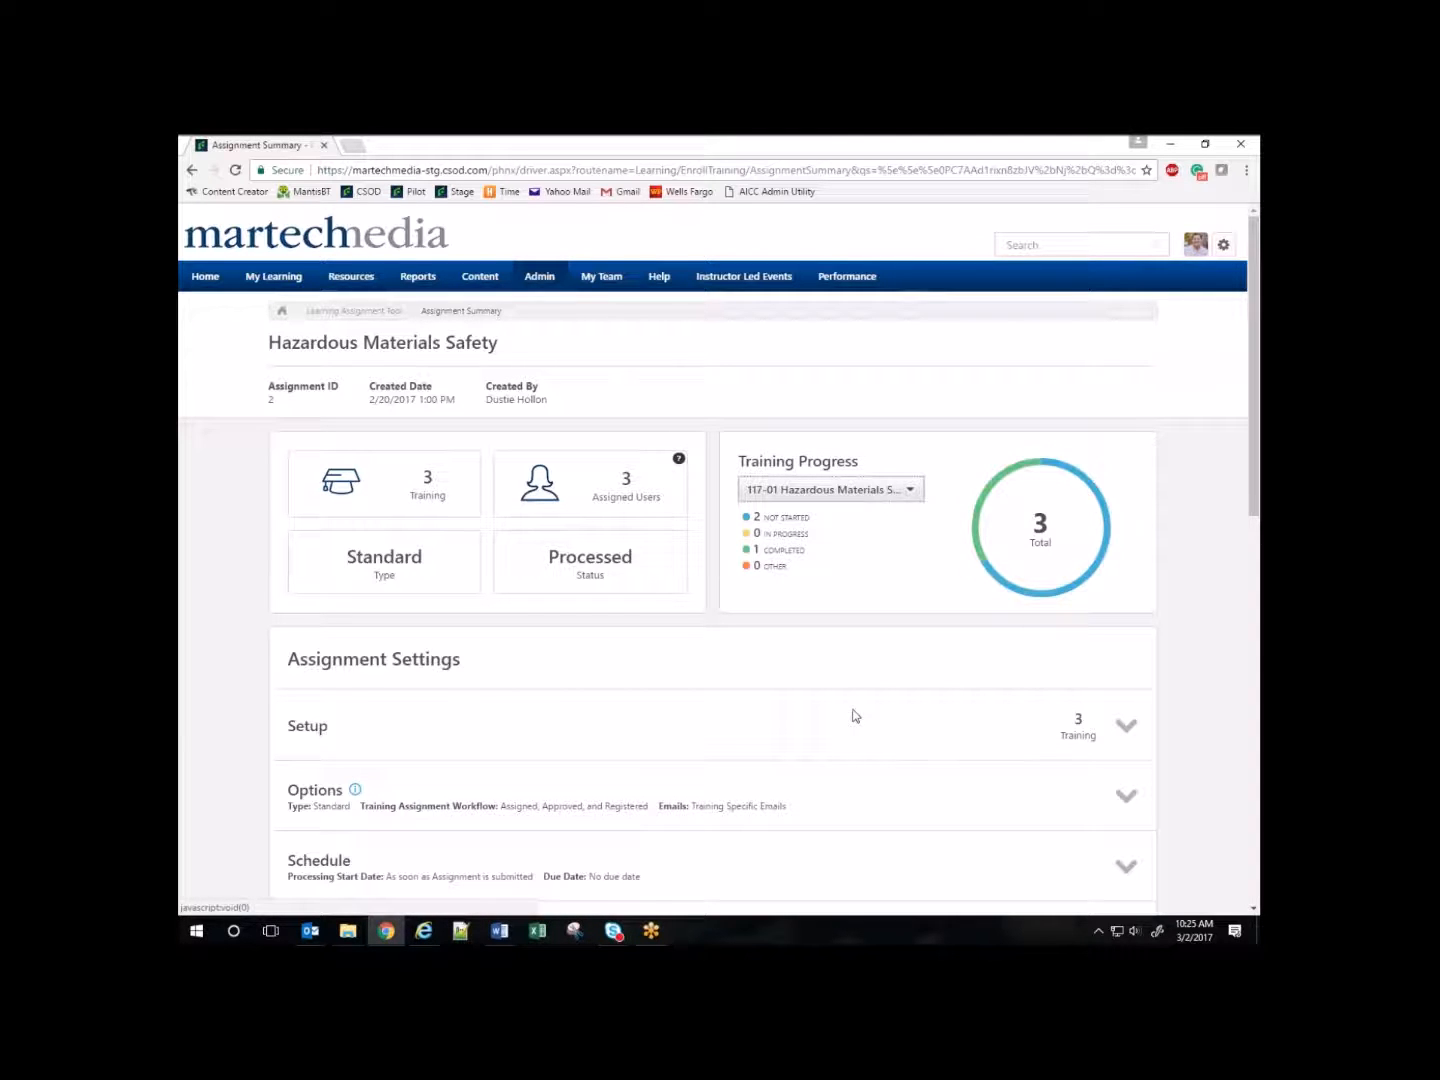
mouse_move(993, 509)
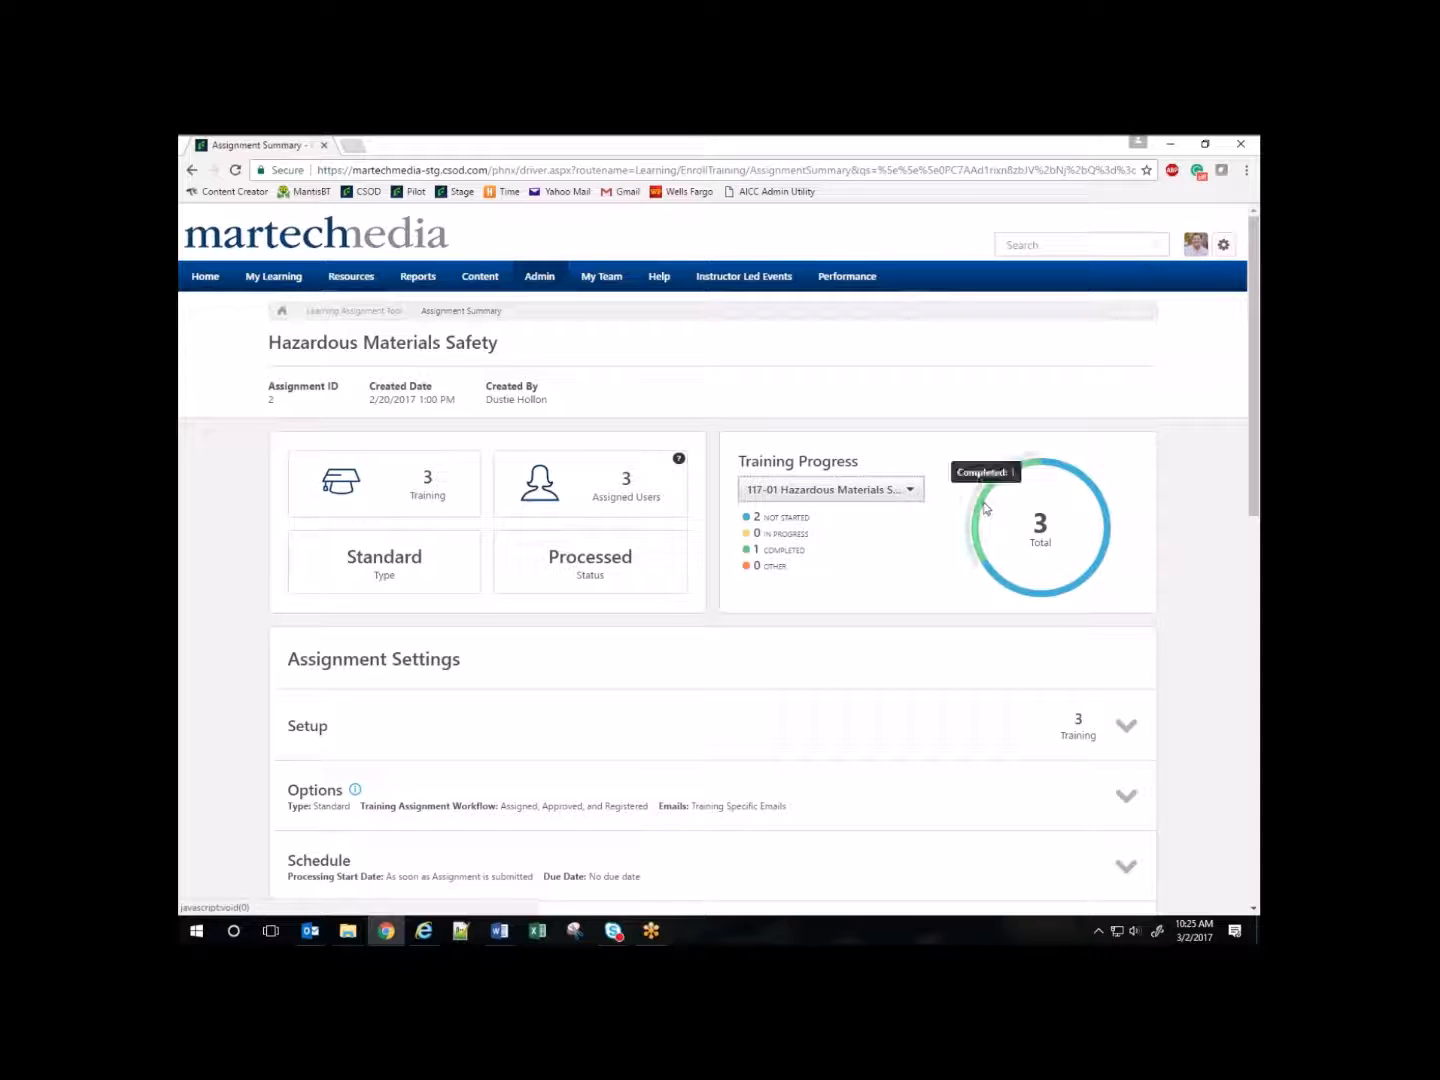
mouse_move(1091, 578)
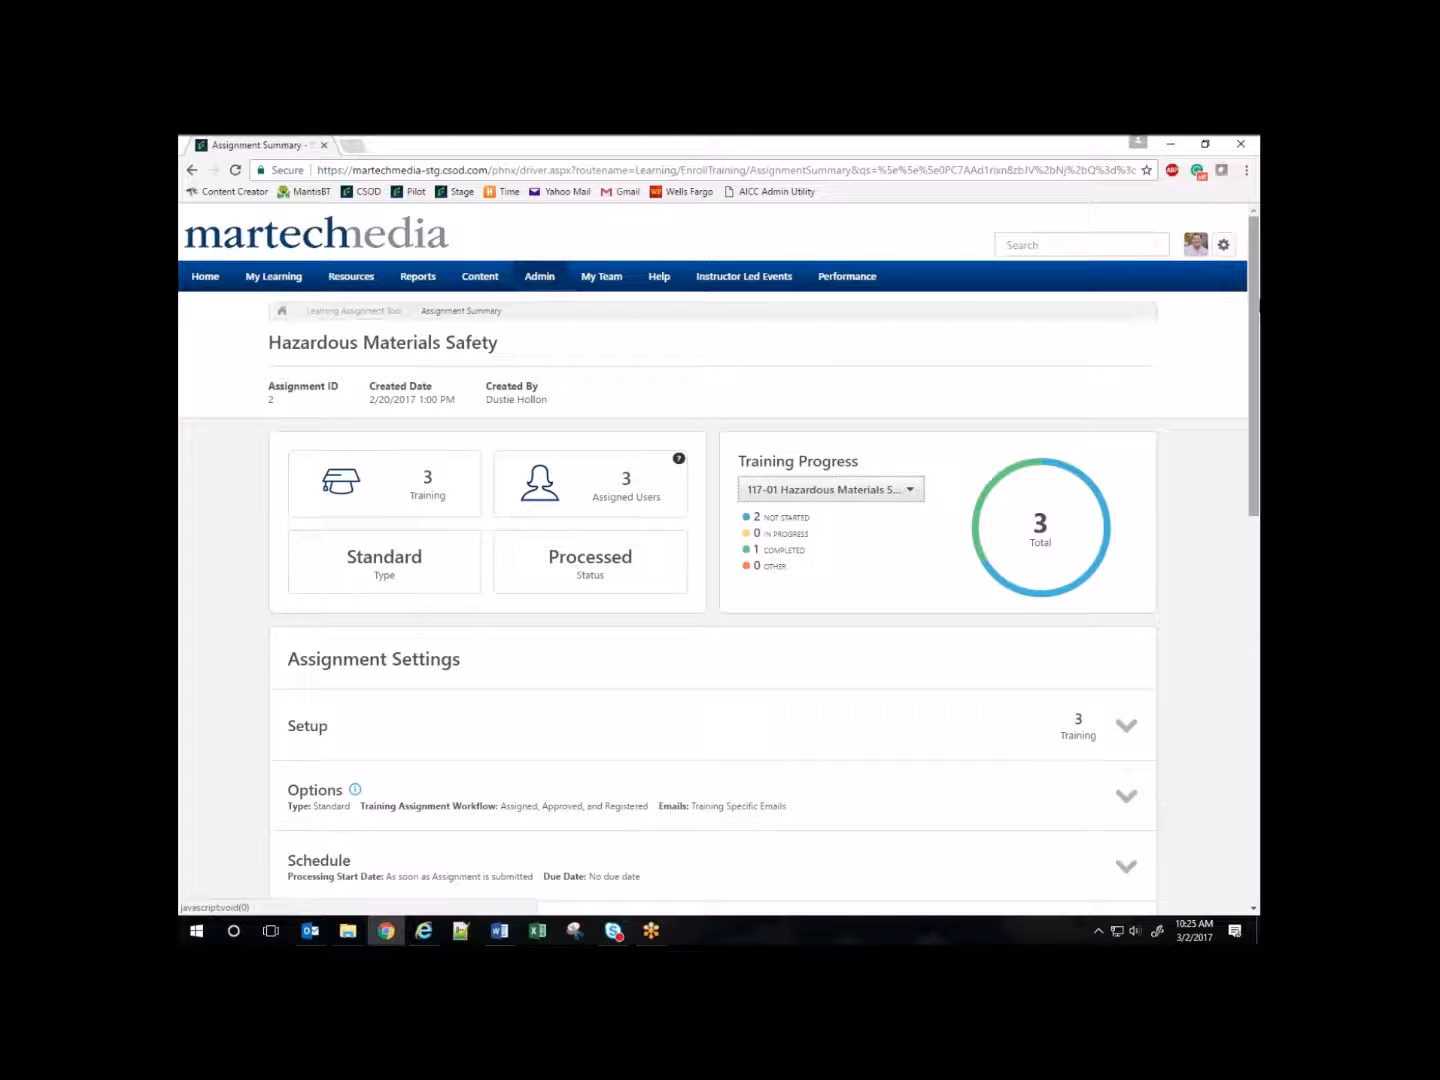
drag(1250, 266, 1253, 625)
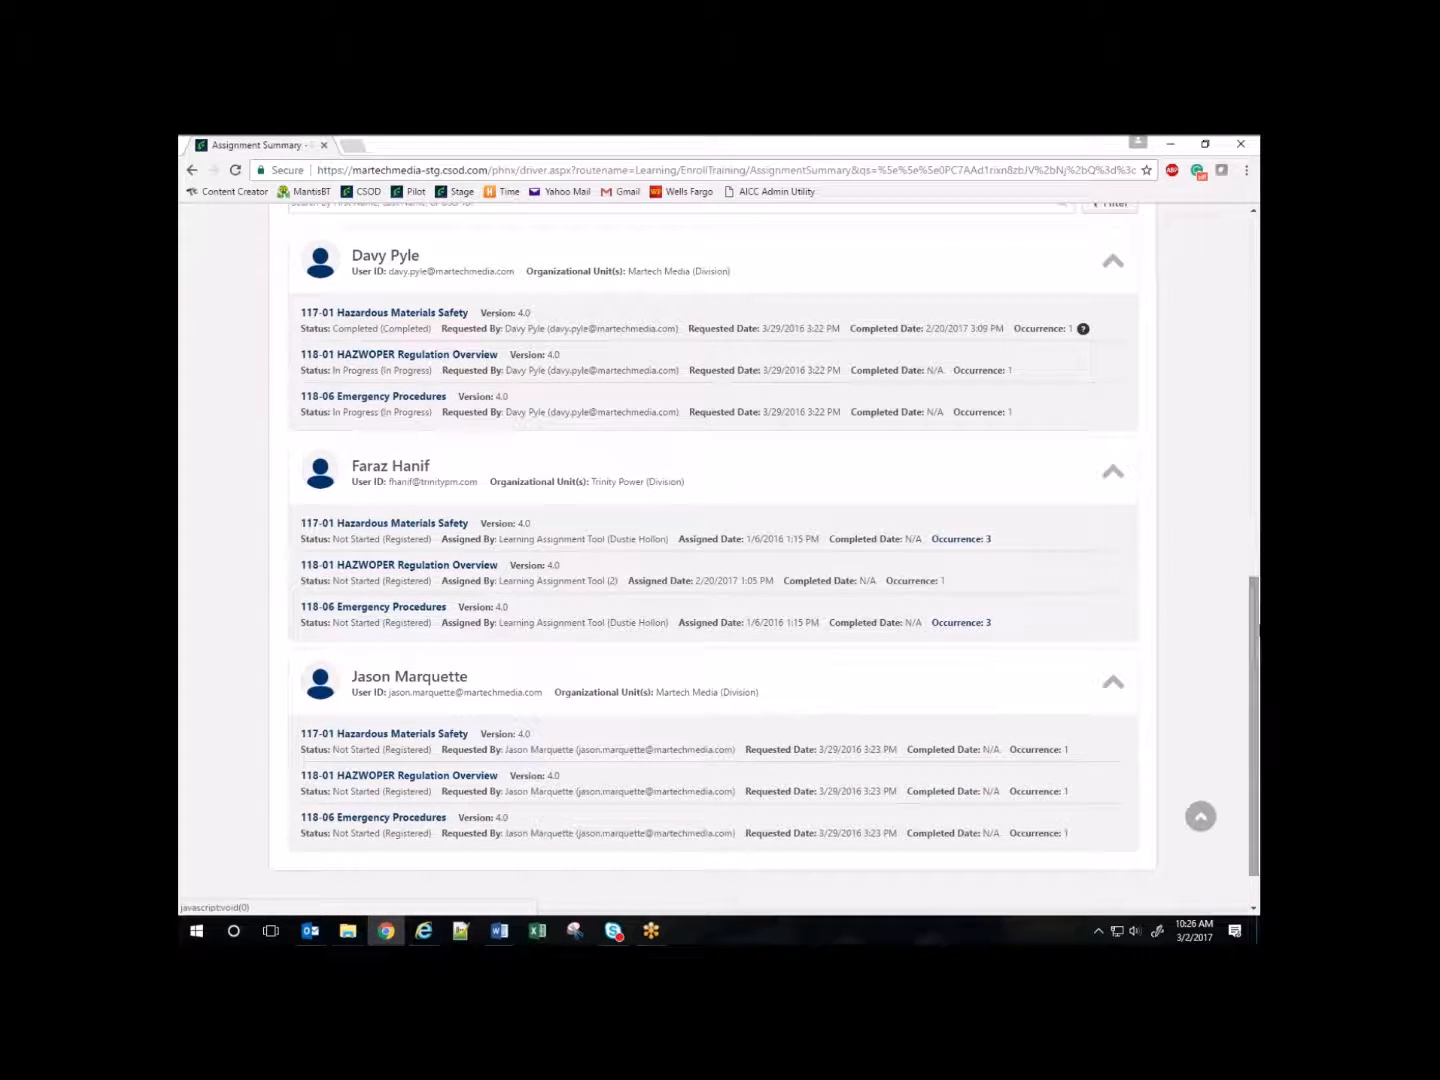